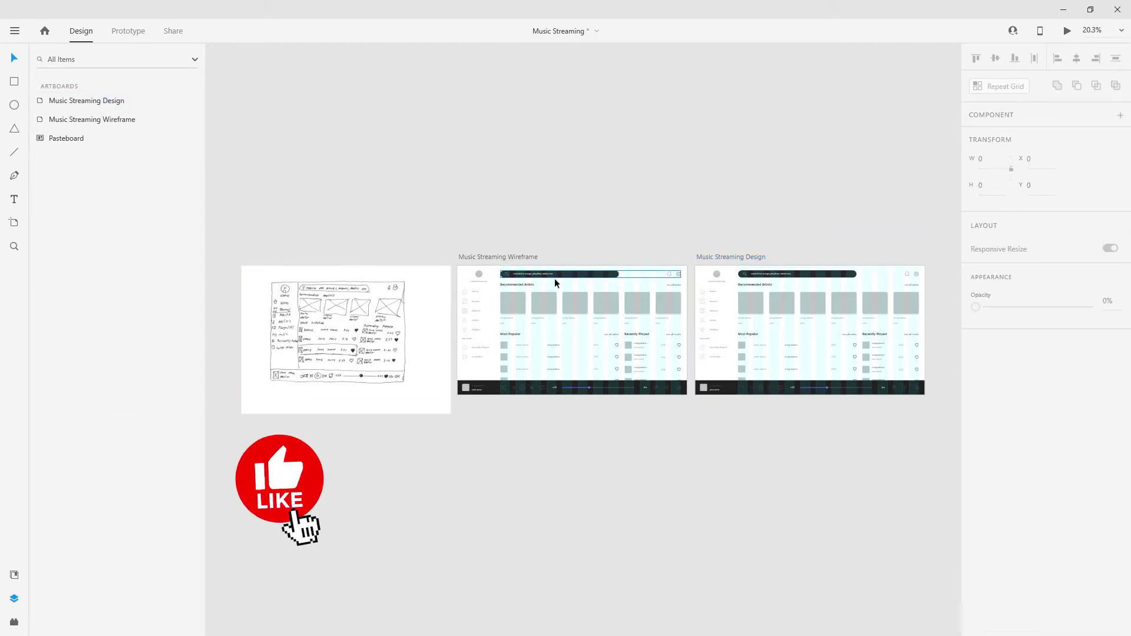
# Fill the Music Streaming Design artboard with the artboard_color gradient from the document assets.
pyautogui.click(756, 257)
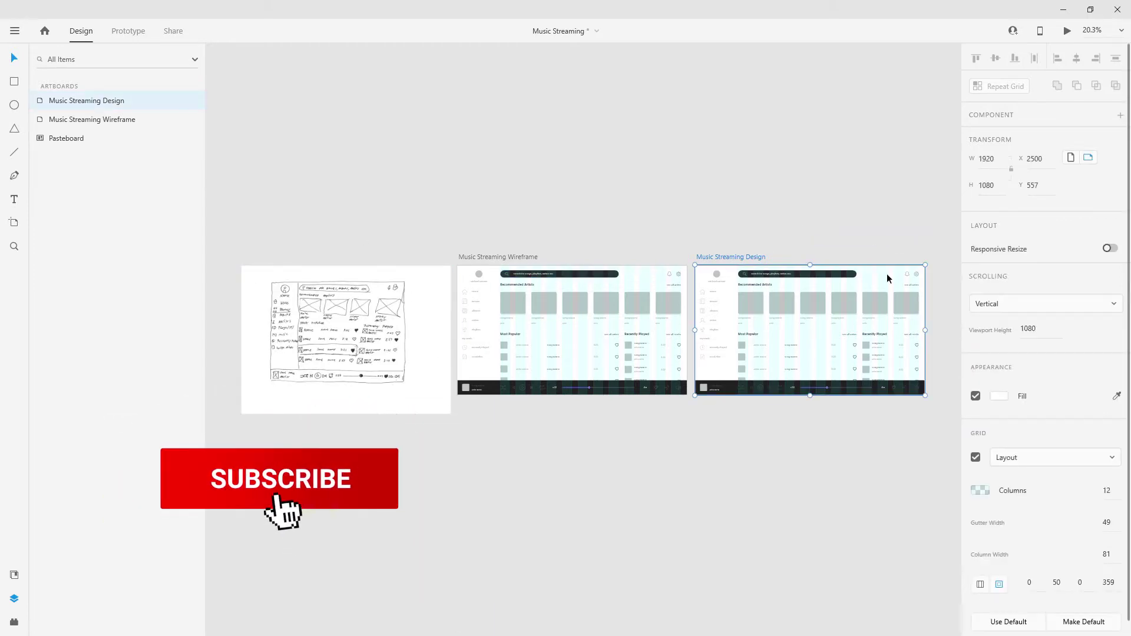
pyautogui.scroll(5, 904, 268)
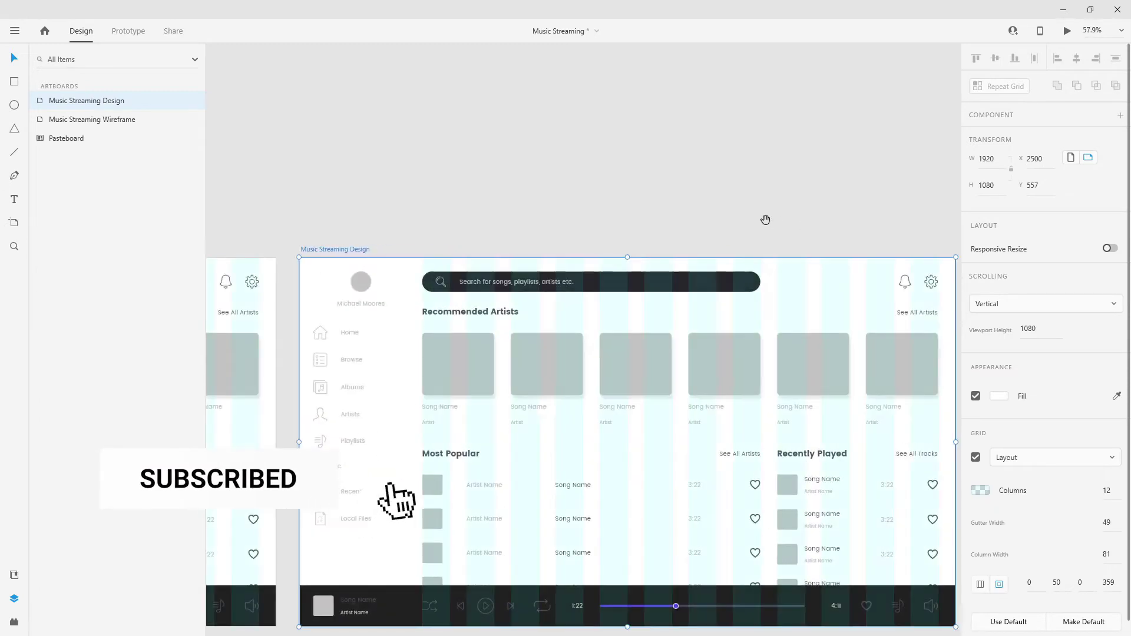
pyautogui.scroll(-5, 777, 222)
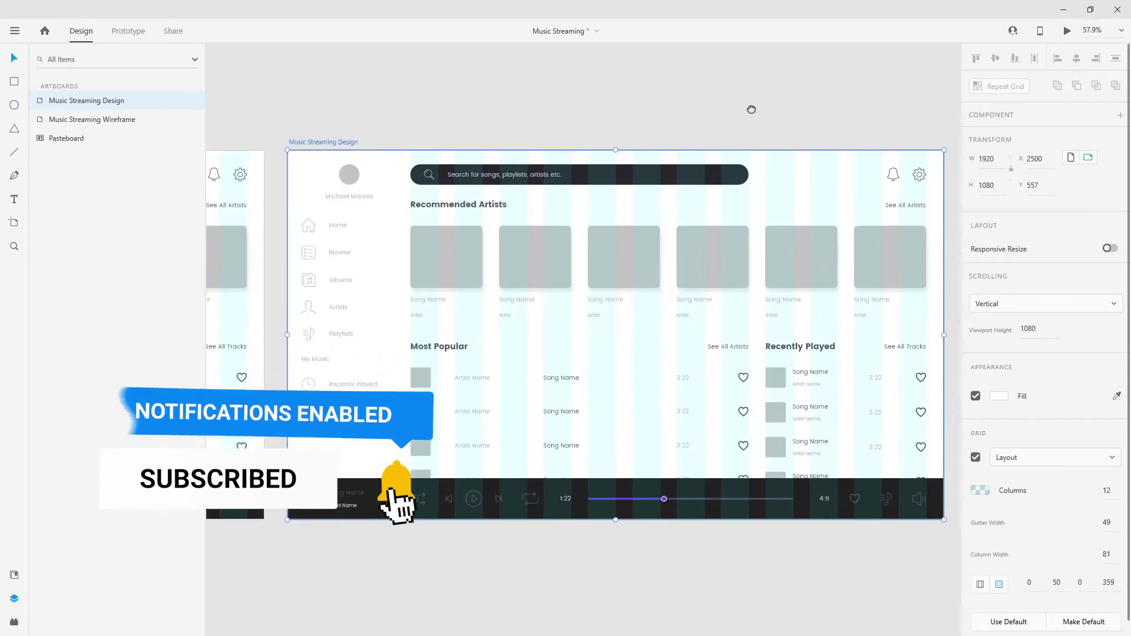
pyautogui.click(15, 574)
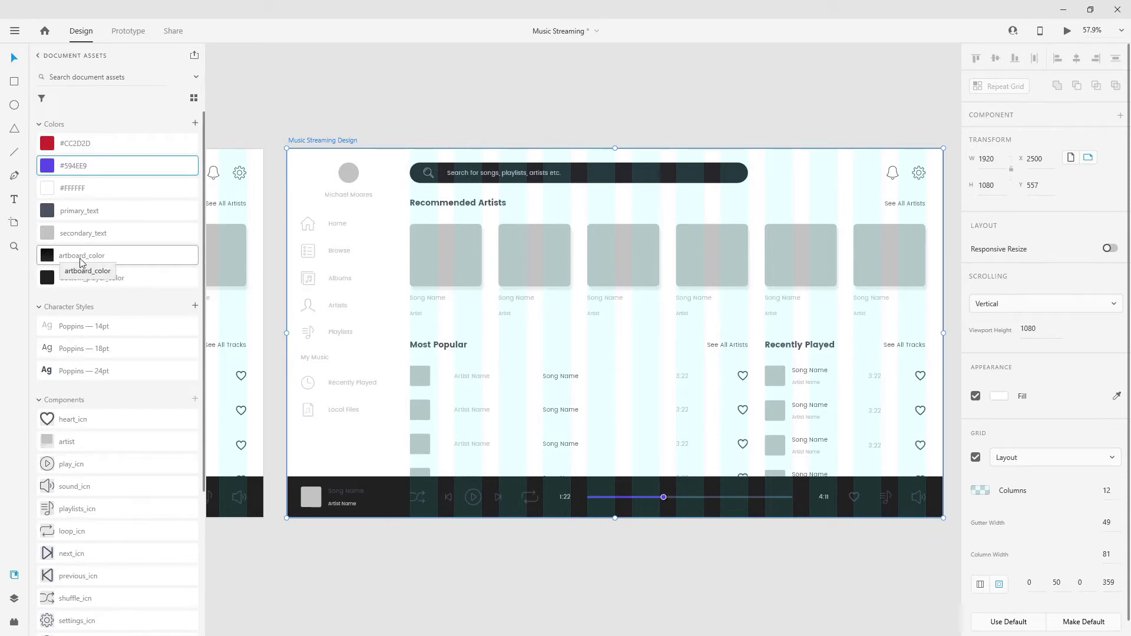
pyautogui.click(331, 90)
pyautogui.click(323, 140)
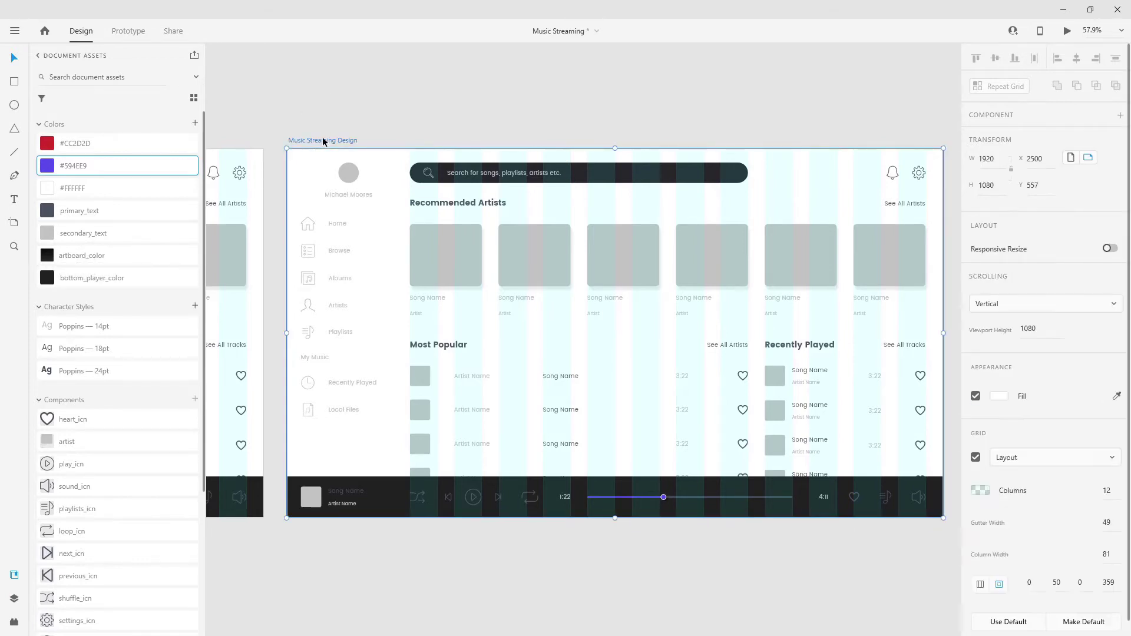
pyautogui.click(86, 261)
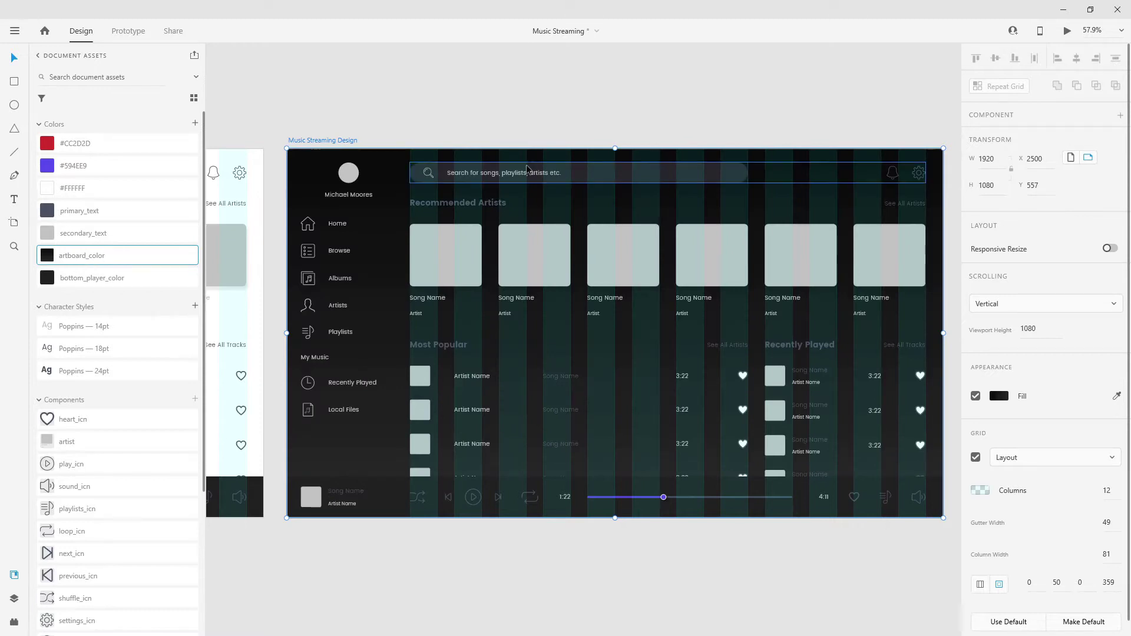
pyautogui.hotkey('ctrl', '0')
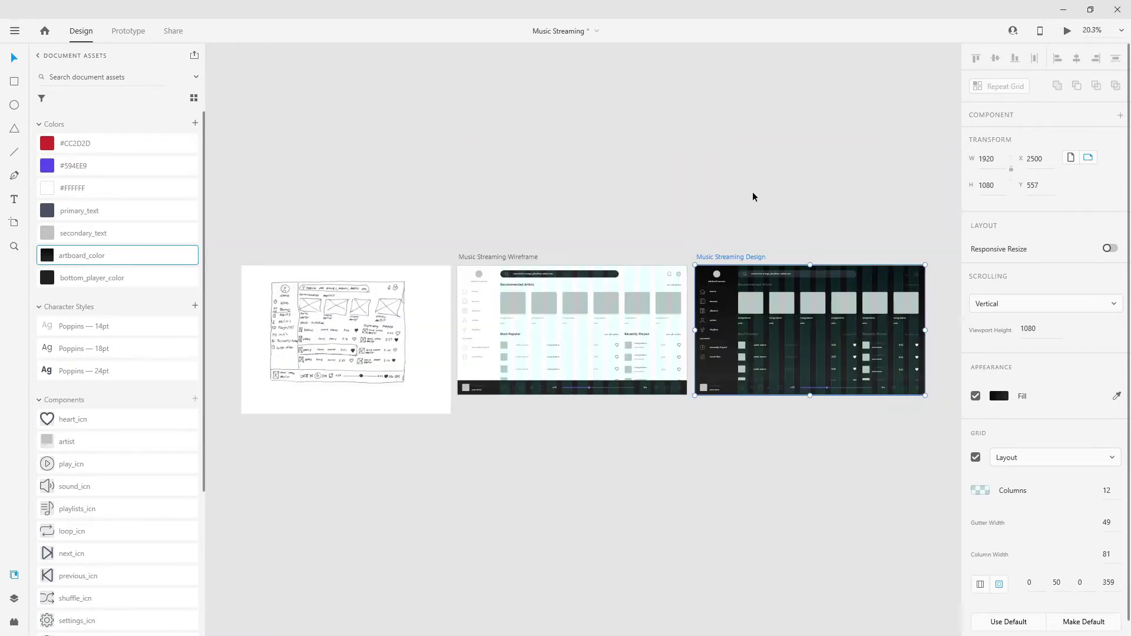
# Angle the artboard's linear gradient diagonally, with the #2A2A2A end near its lower-left corner and the #0A0A0A end near its upper-right corner.
pyautogui.hotkey('ctrl', '3')
pyautogui.click(999, 400)
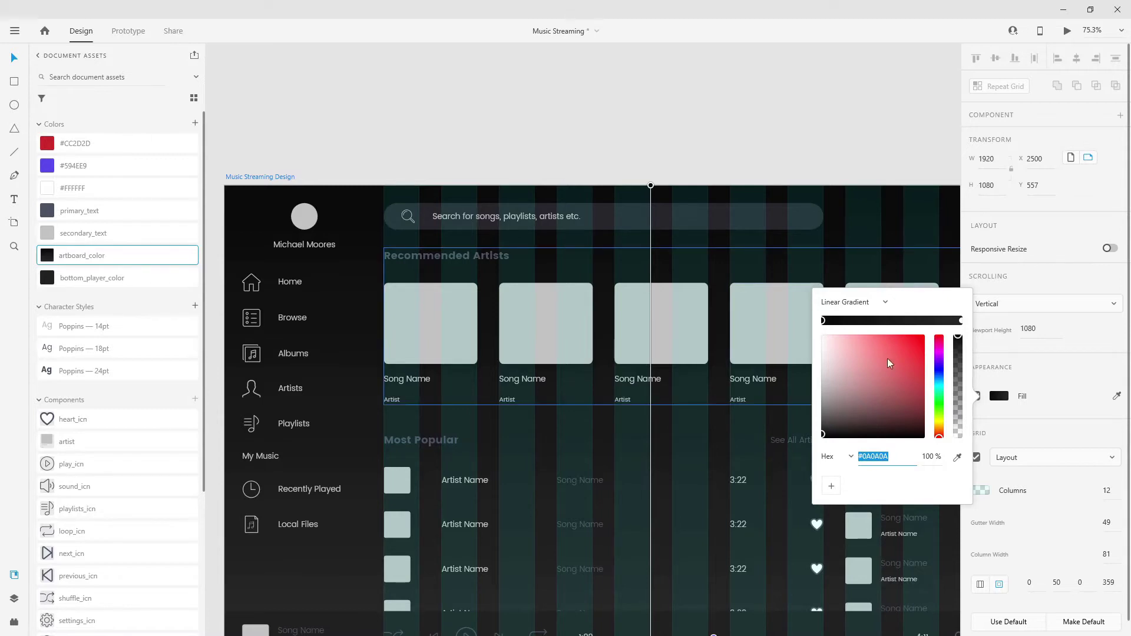
pyautogui.scroll(-3, 478, 417)
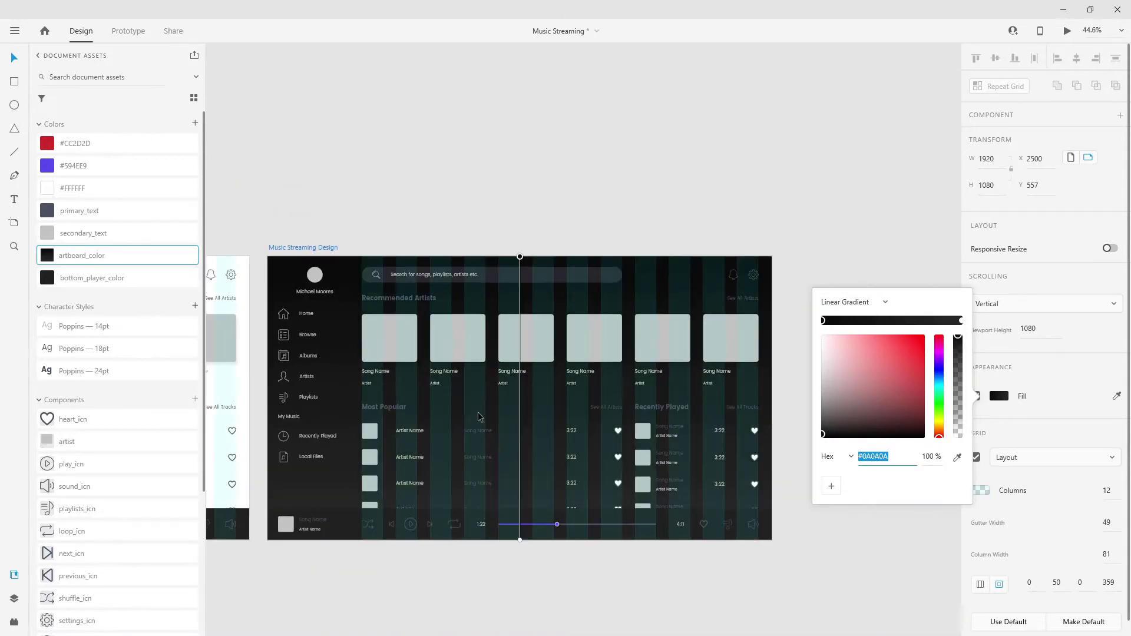
pyautogui.moveTo(521, 542); pyautogui.dragTo(330, 500)
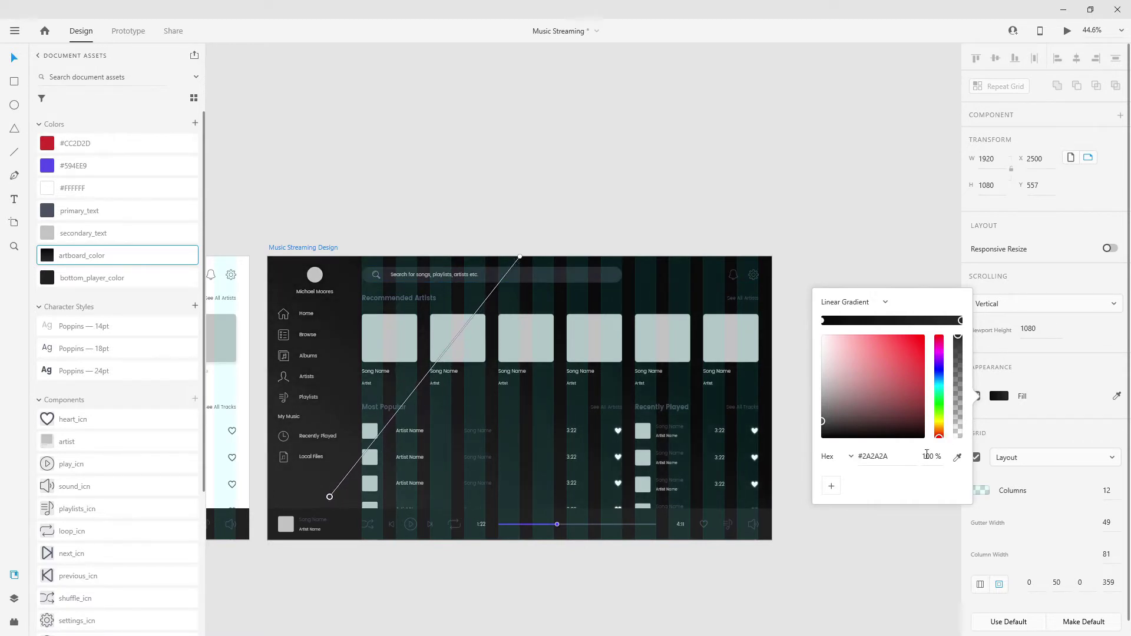
pyautogui.moveTo(519, 260); pyautogui.dragTo(658, 311)
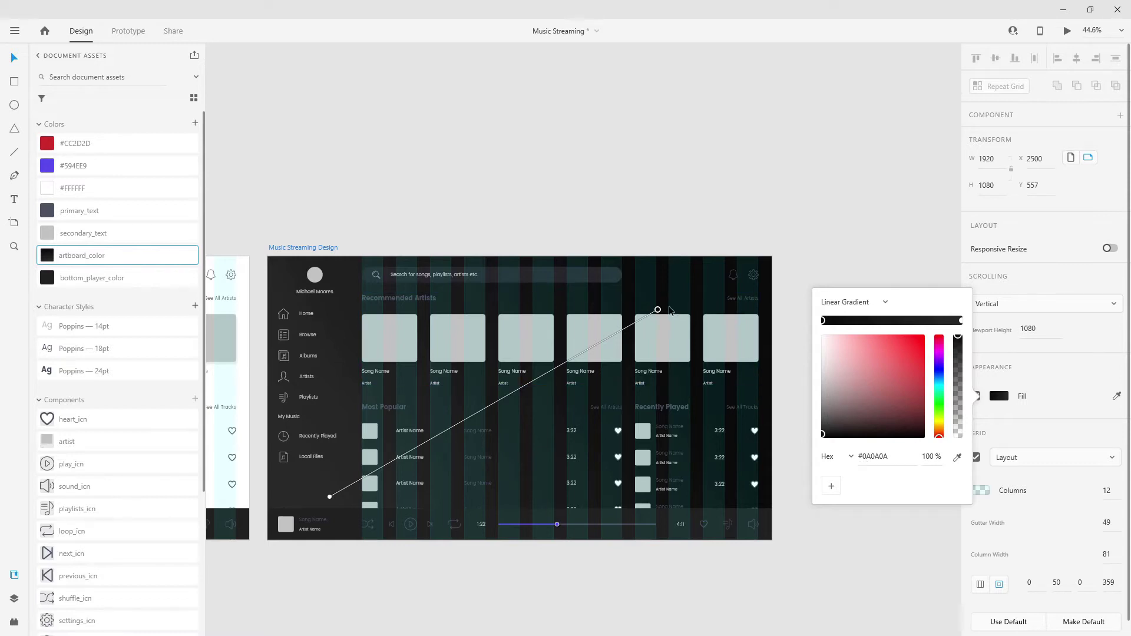
pyautogui.moveTo(657, 309); pyautogui.dragTo(677, 305)
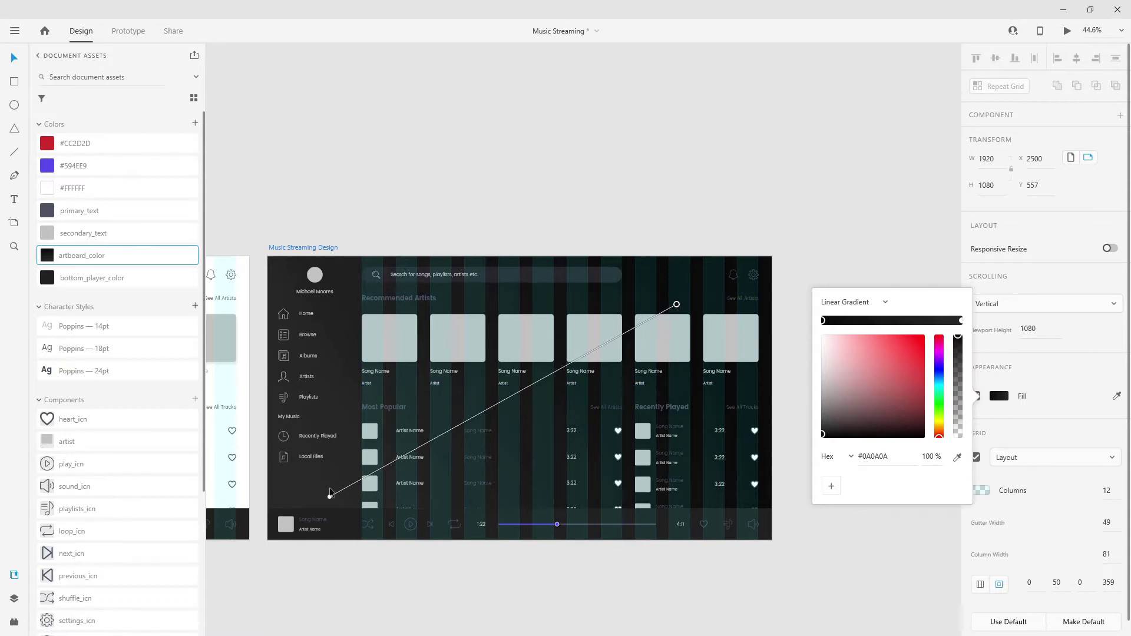
pyautogui.moveTo(331, 498); pyautogui.dragTo(316, 525)
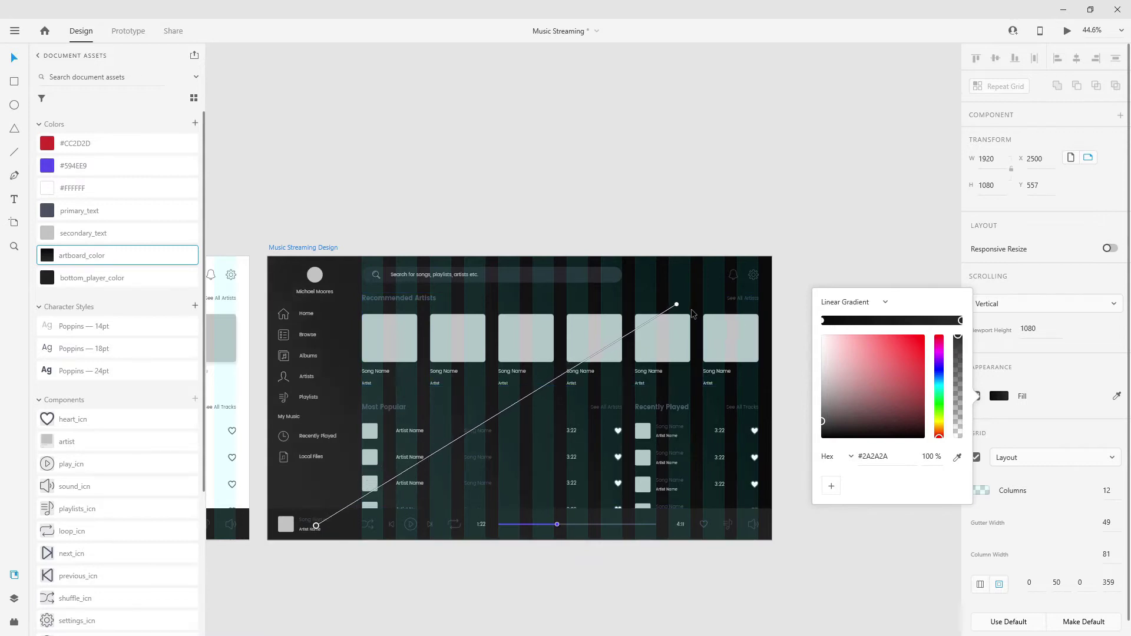
pyautogui.moveTo(677, 306); pyautogui.dragTo(714, 280)
pyautogui.click(324, 248)
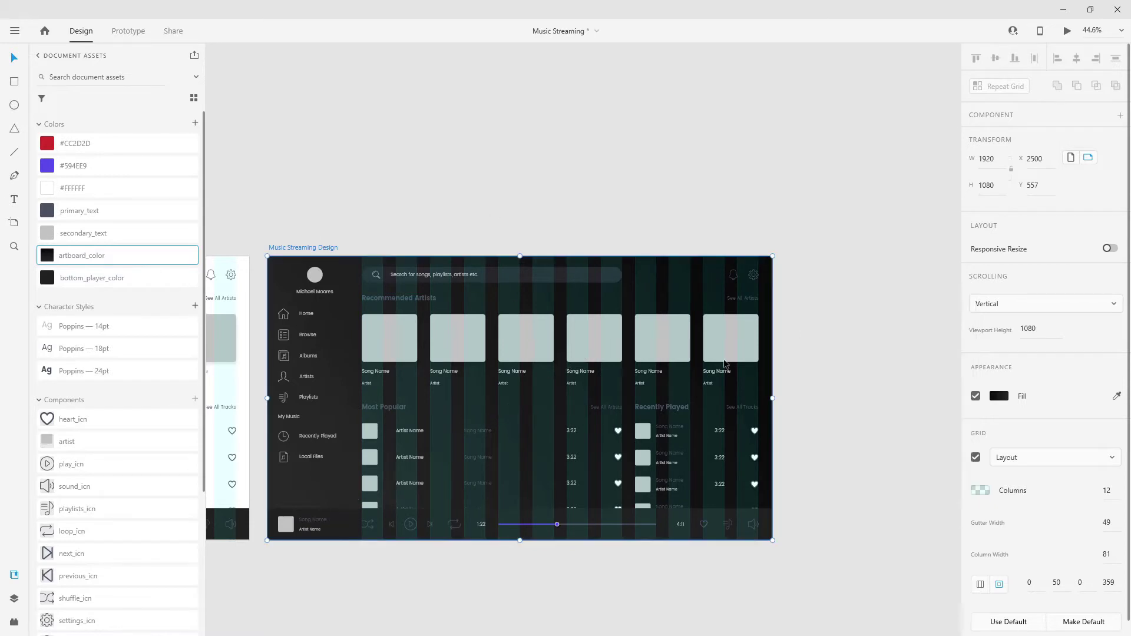
# Turn off the layout grid on the Music Streaming Design artboard and check the design in the preview.
pyautogui.click(975, 457)
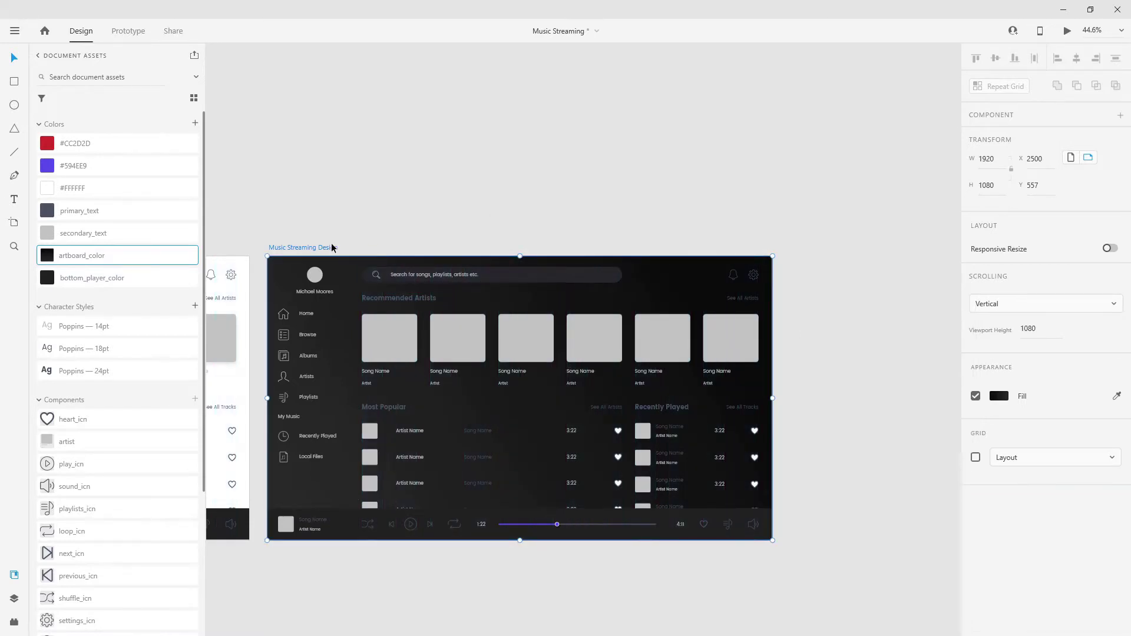
pyautogui.click(1066, 30)
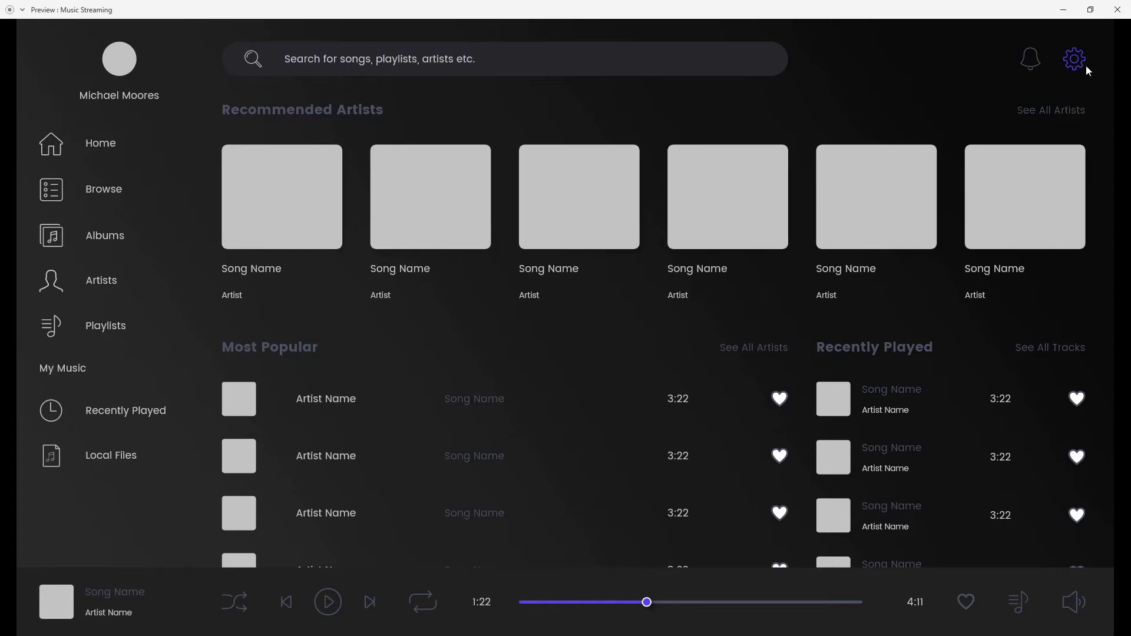
pyautogui.click(1117, 13)
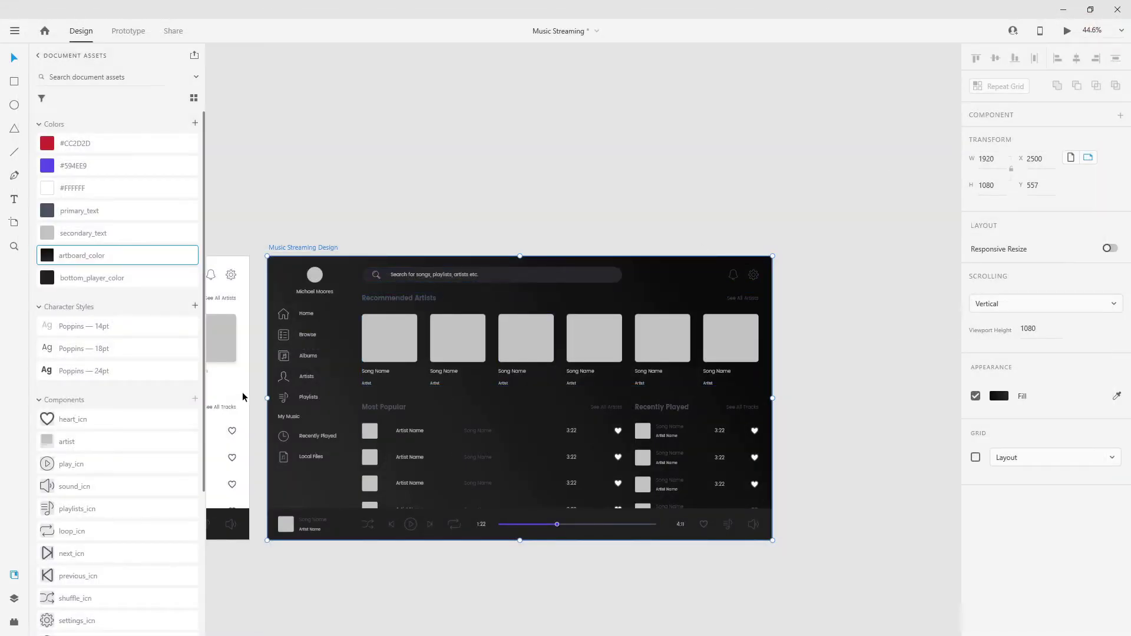
# Recolor the Browse item in the sidebar with #594EE9 and check it in the preview.
pyautogui.scroll(5, 284, 353)
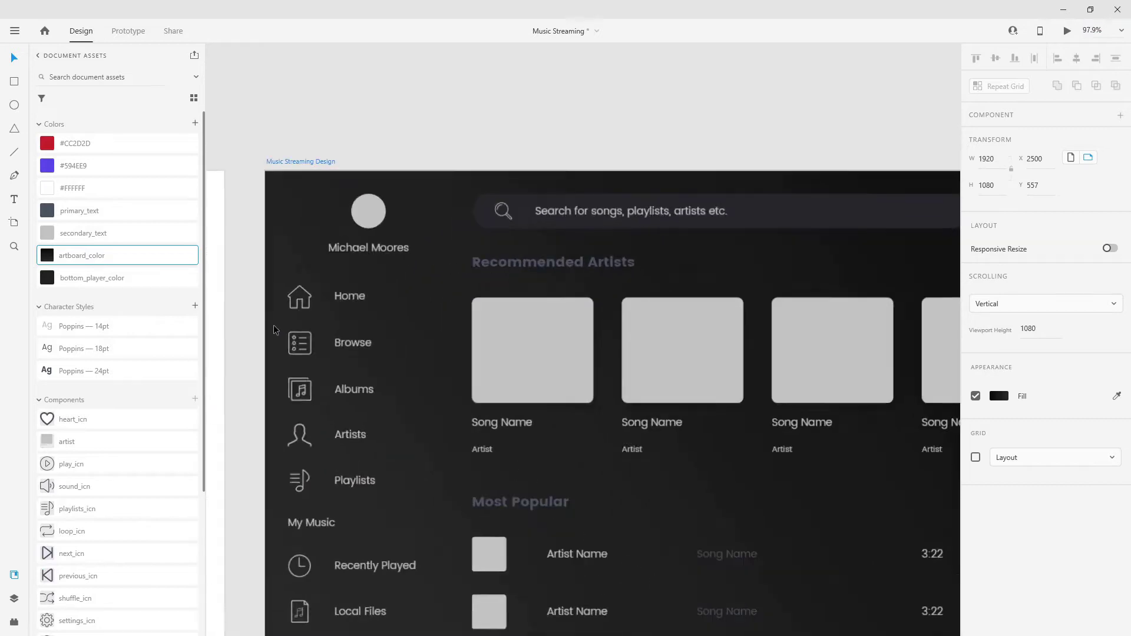
pyautogui.click(354, 299)
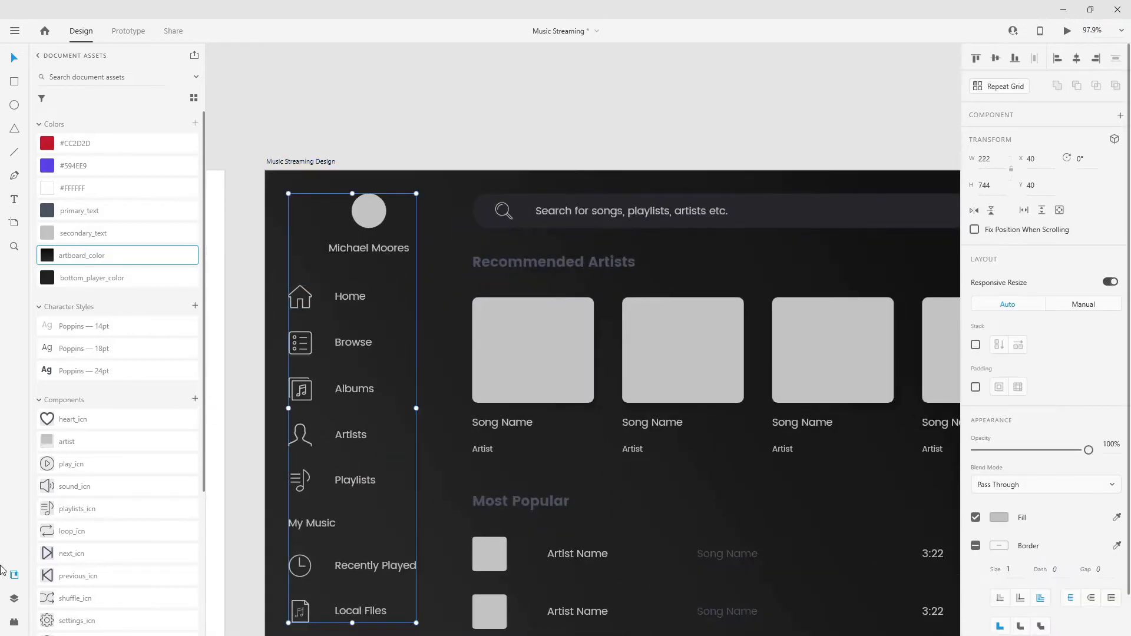
pyautogui.click(15, 598)
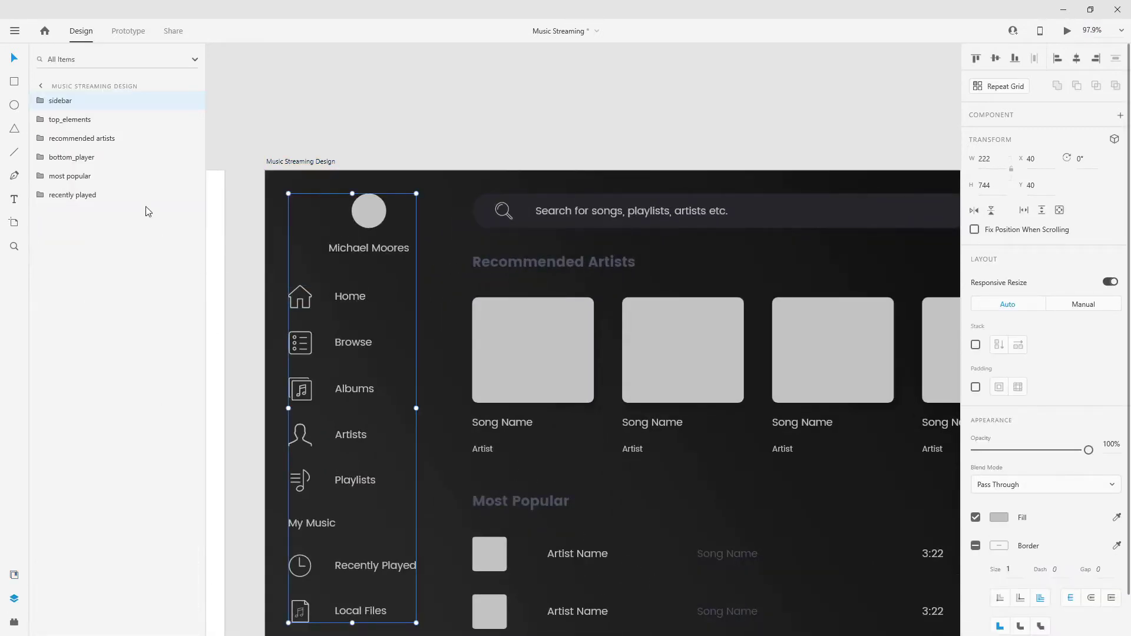
pyautogui.doubleClick(355, 341)
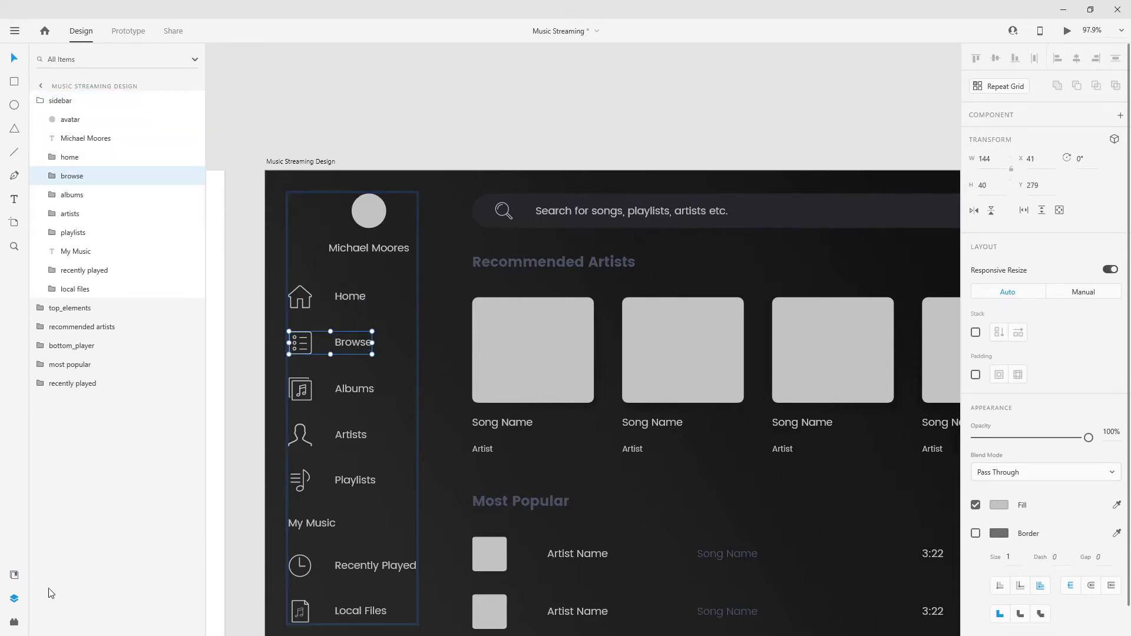
pyautogui.click(13, 576)
pyautogui.click(120, 165)
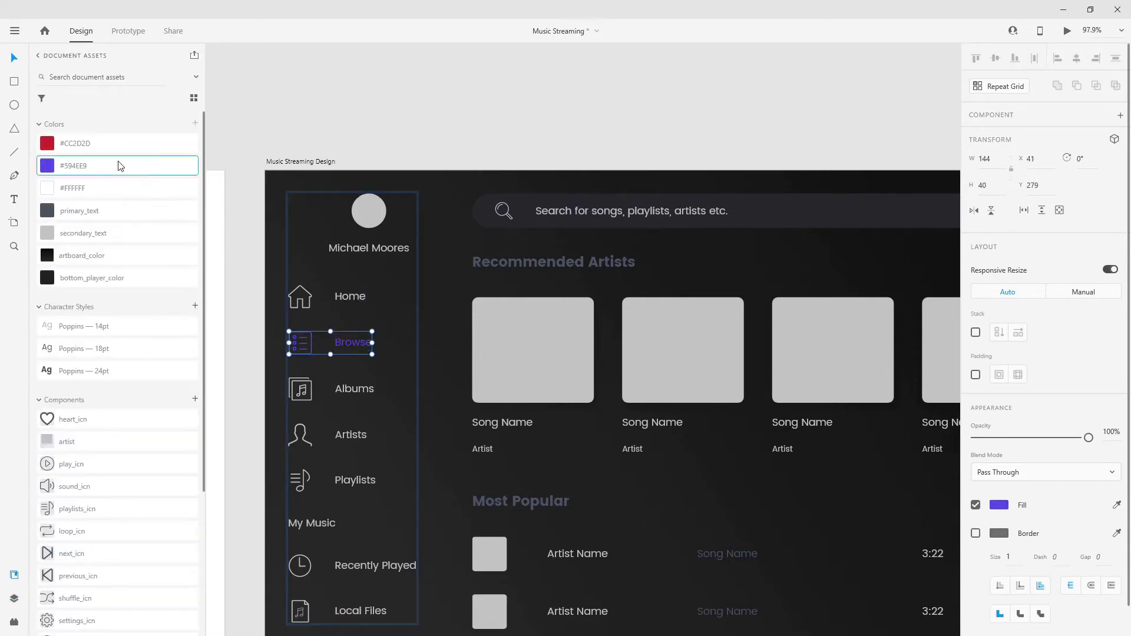
pyautogui.click(1068, 33)
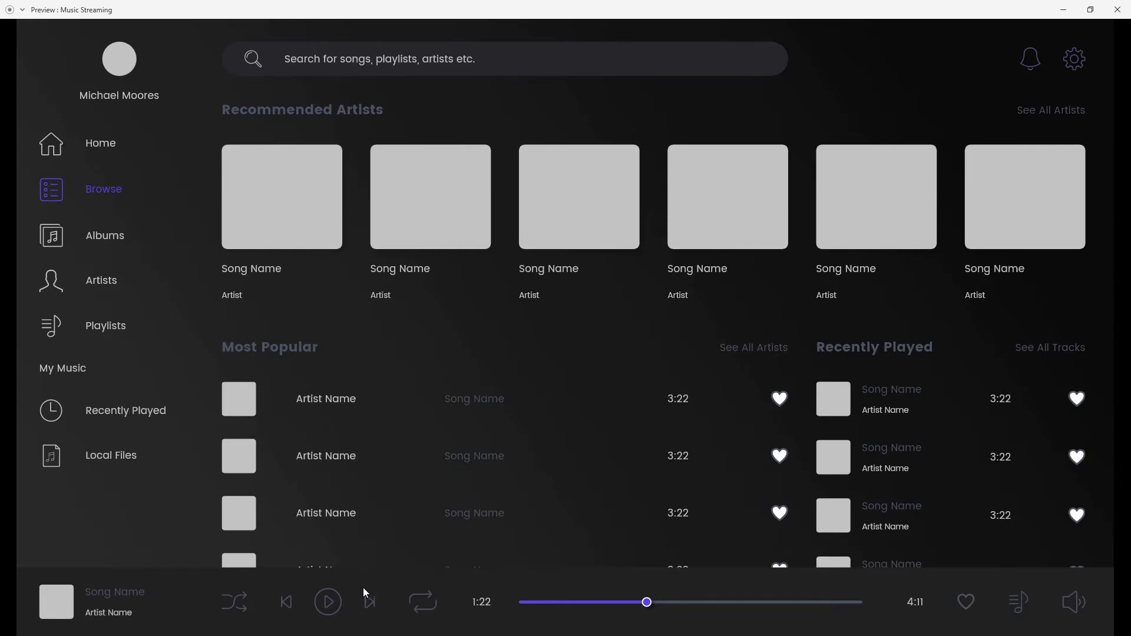
pyautogui.click(1117, 10)
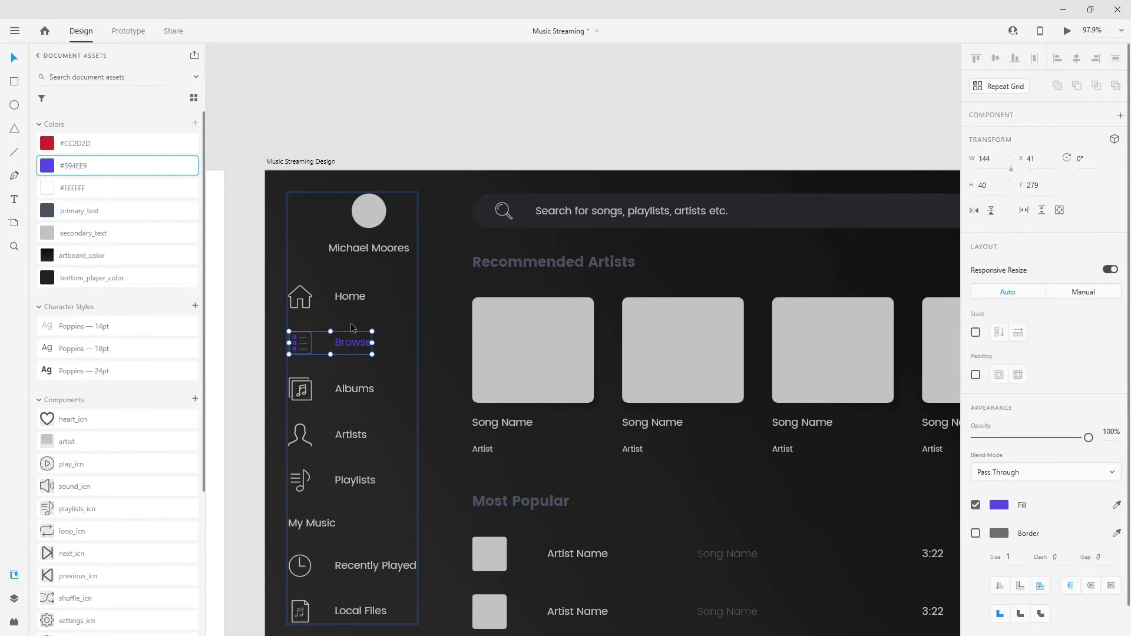
# Convert the sidebar's home, albums, artists, recently played and local files groups into components.
pyautogui.click(350, 303)
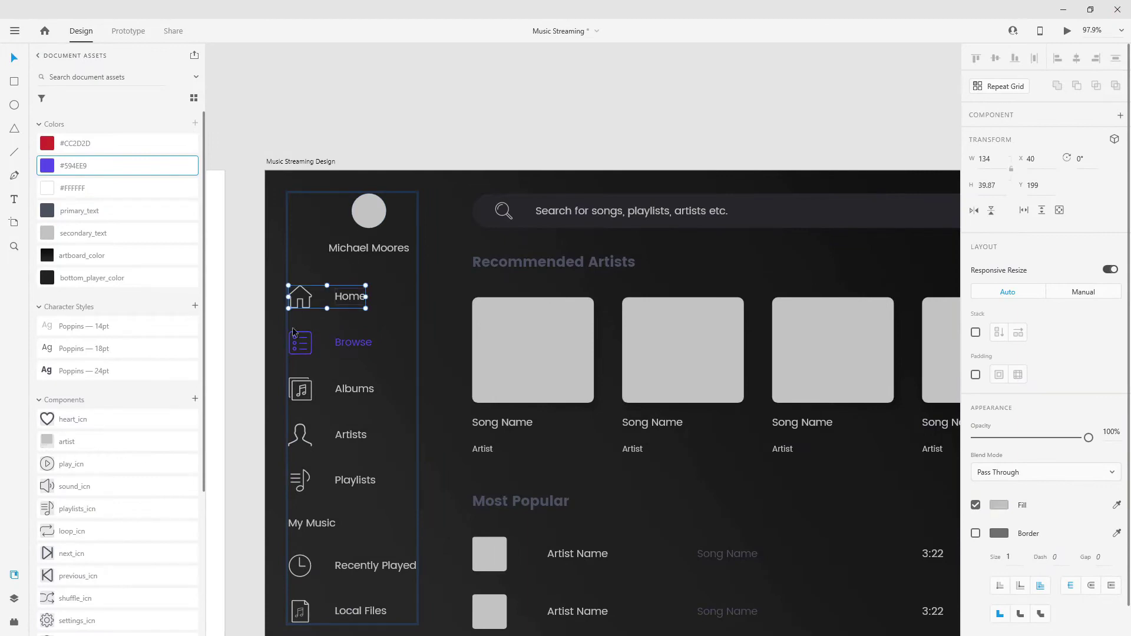
pyautogui.click(16, 599)
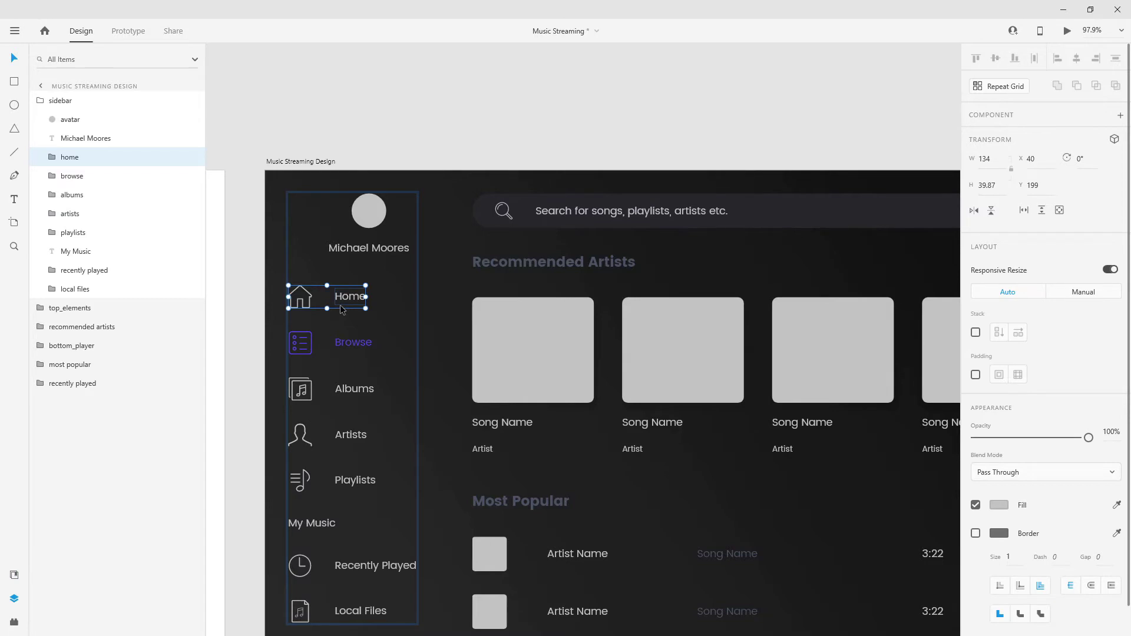
pyautogui.hotkey('ctrl', 'k')
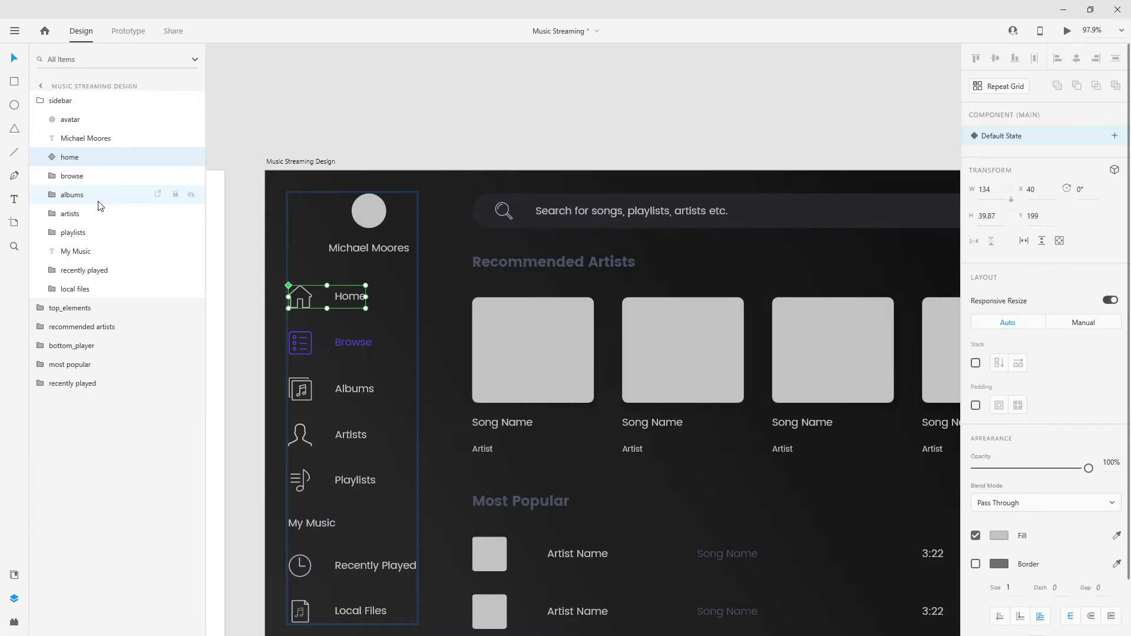
pyautogui.click(89, 197)
pyautogui.hotkey('ctrl', 'k')
pyautogui.click(85, 214)
pyautogui.hotkey('ctrl', 'k')
pyautogui.click(77, 233)
pyautogui.click(84, 271)
pyautogui.hotkey('ctrl', 'k')
pyautogui.click(75, 289)
pyautogui.hotkey('ctrl', 'k')
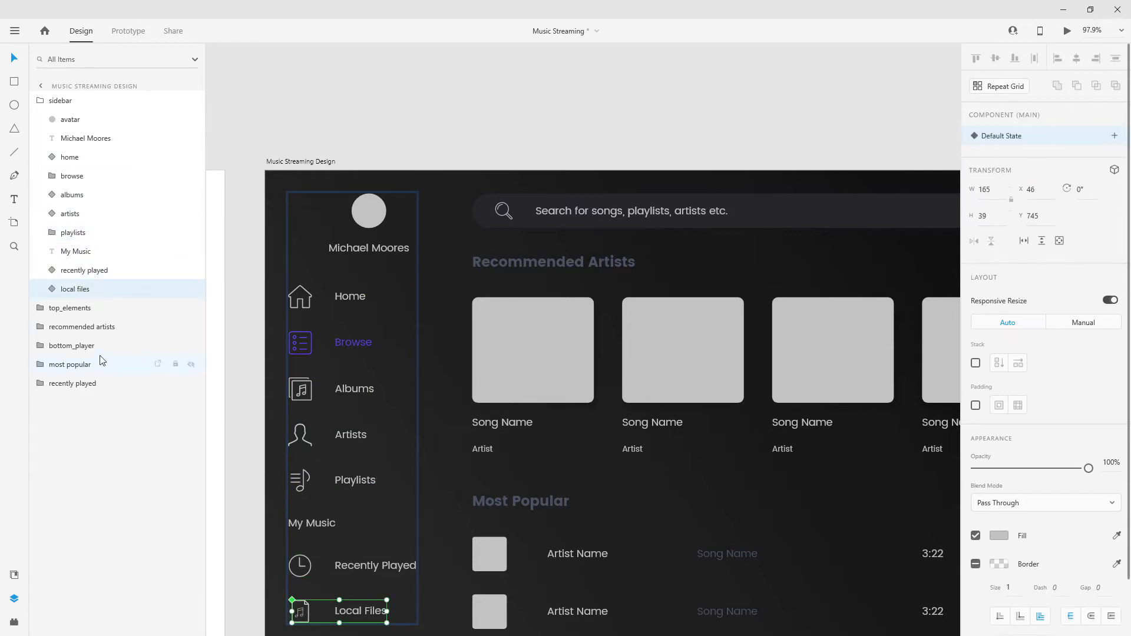
# Add a hover state named "hover" to the sidebar's home component.
pyautogui.click(82, 176)
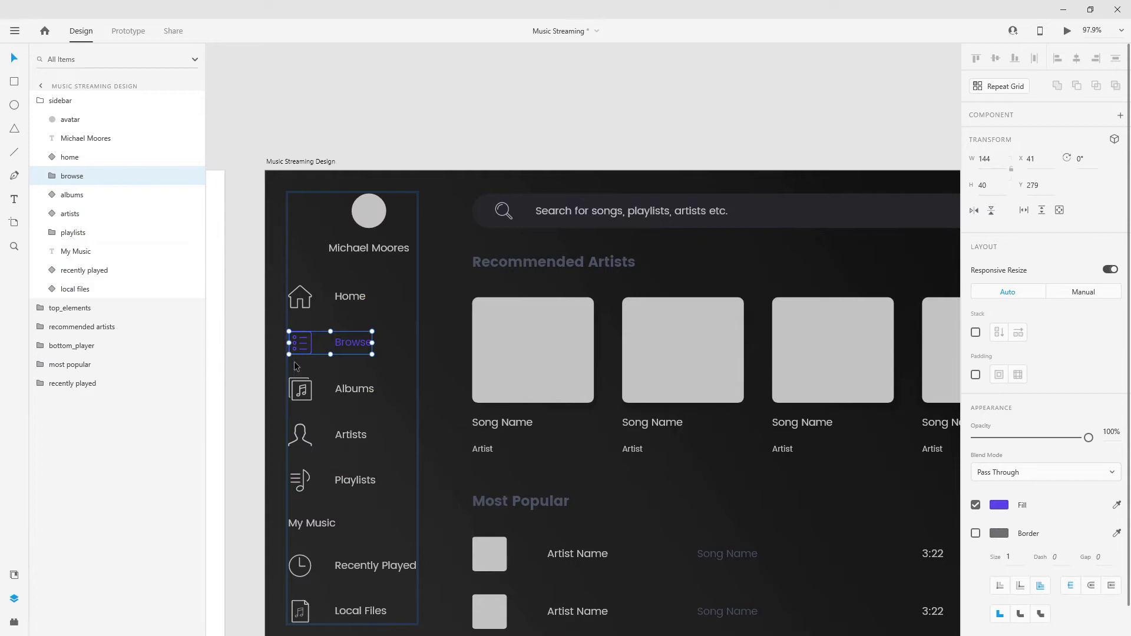
pyautogui.scroll(-4, 321, 371)
pyautogui.moveTo(578, 225); pyautogui.dragTo(550, 177)
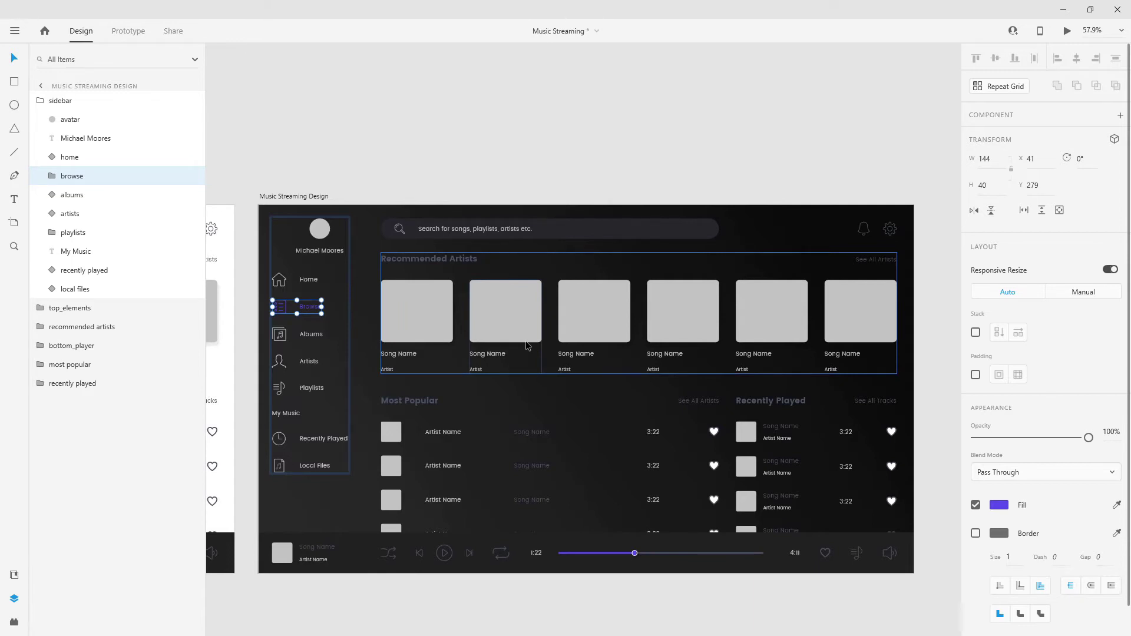
pyautogui.click(82, 159)
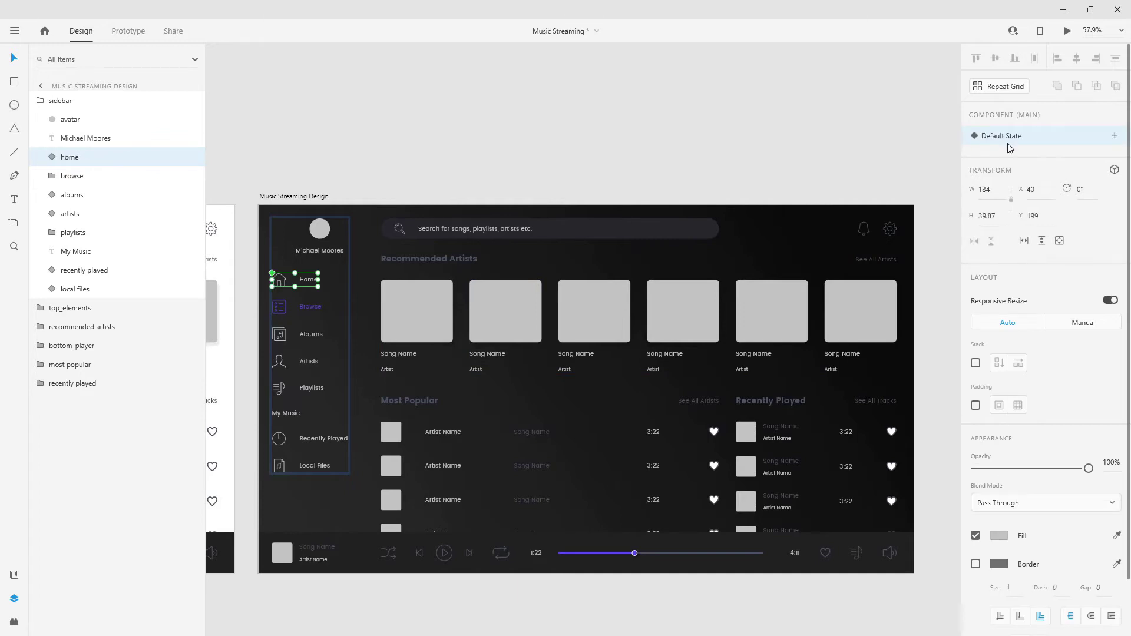
pyautogui.click(1113, 136)
pyautogui.click(1009, 163)
pyautogui.moveTo(1031, 155); pyautogui.dragTo(997, 154)
pyautogui.write('hover')
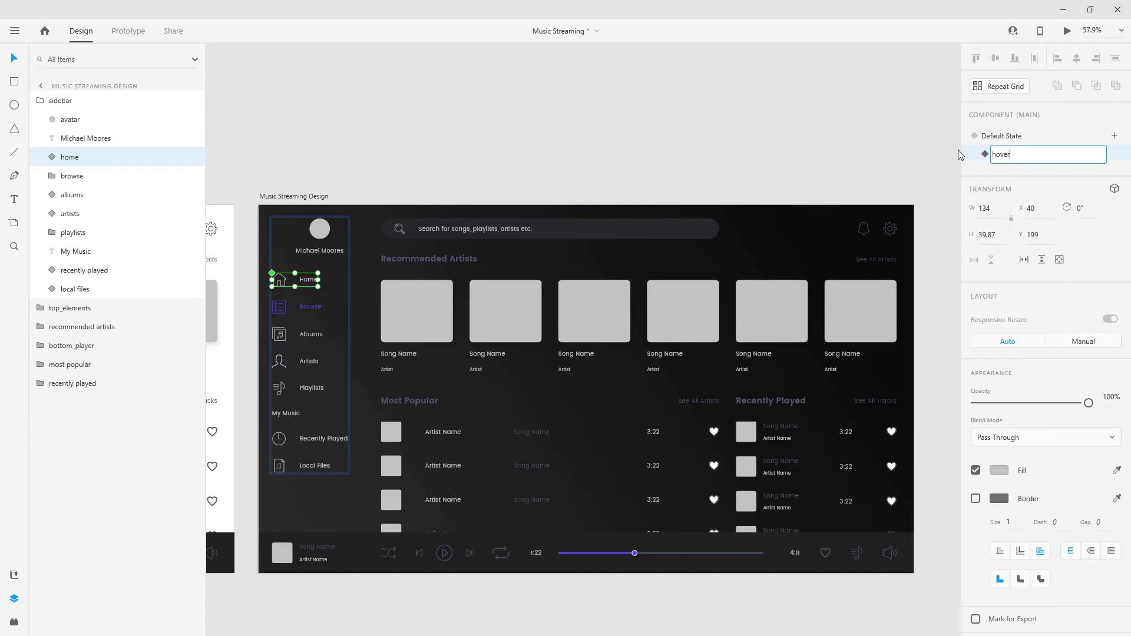
pyautogui.hotkey('ctrl', 'a')
pyautogui.press('Return')
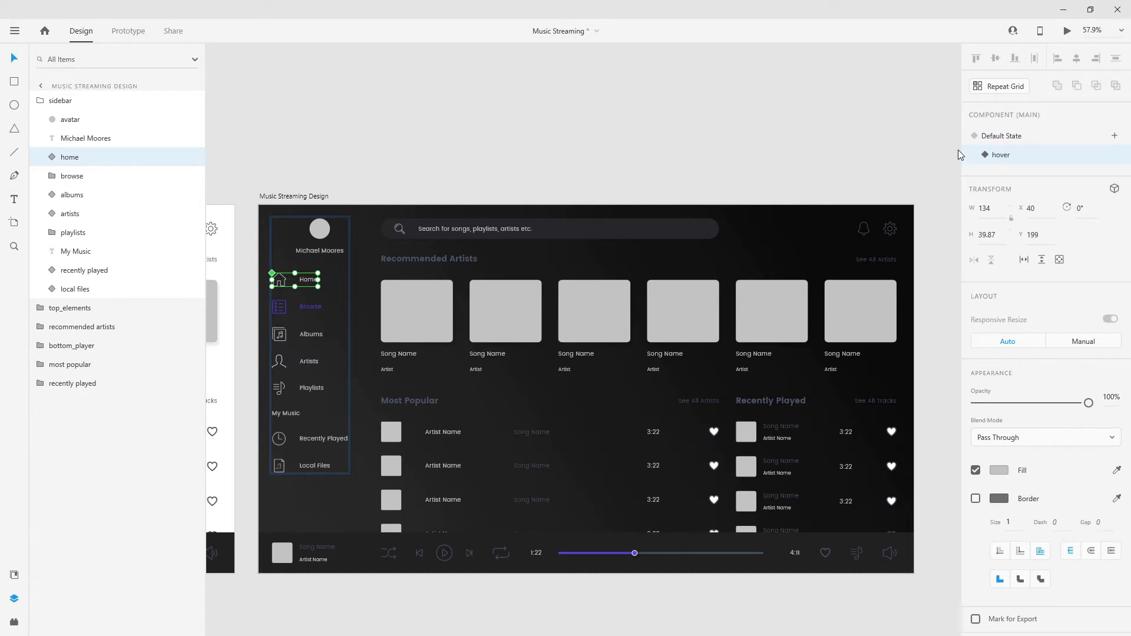
# Add a hover state named "hover" to the sidebar's albums component.
pyautogui.click(90, 182)
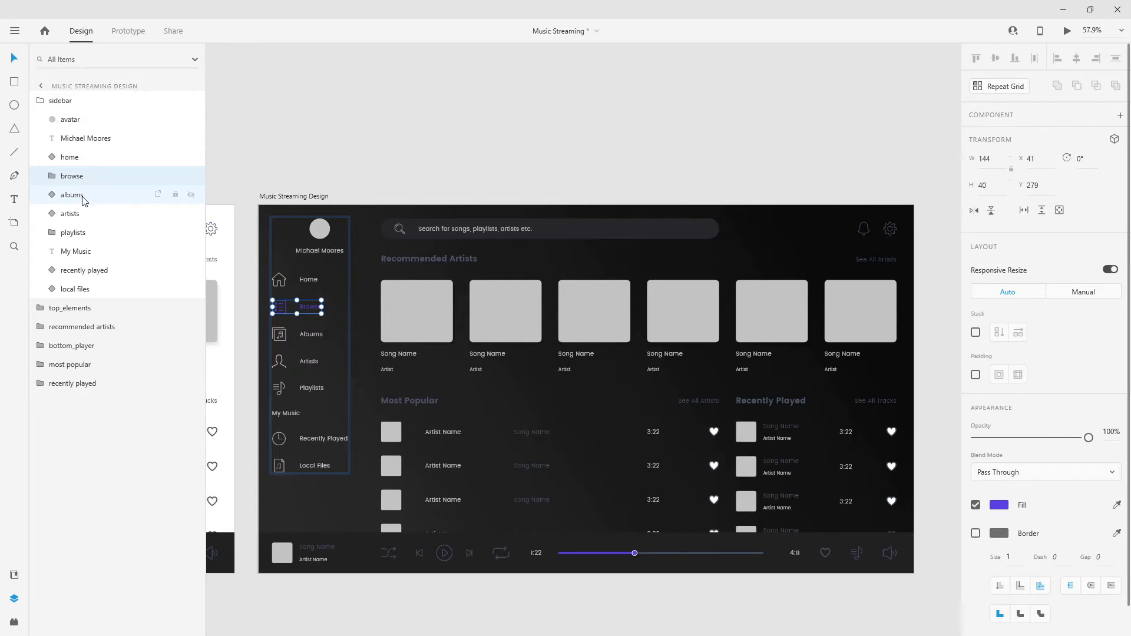
pyautogui.click(83, 195)
pyautogui.click(1113, 136)
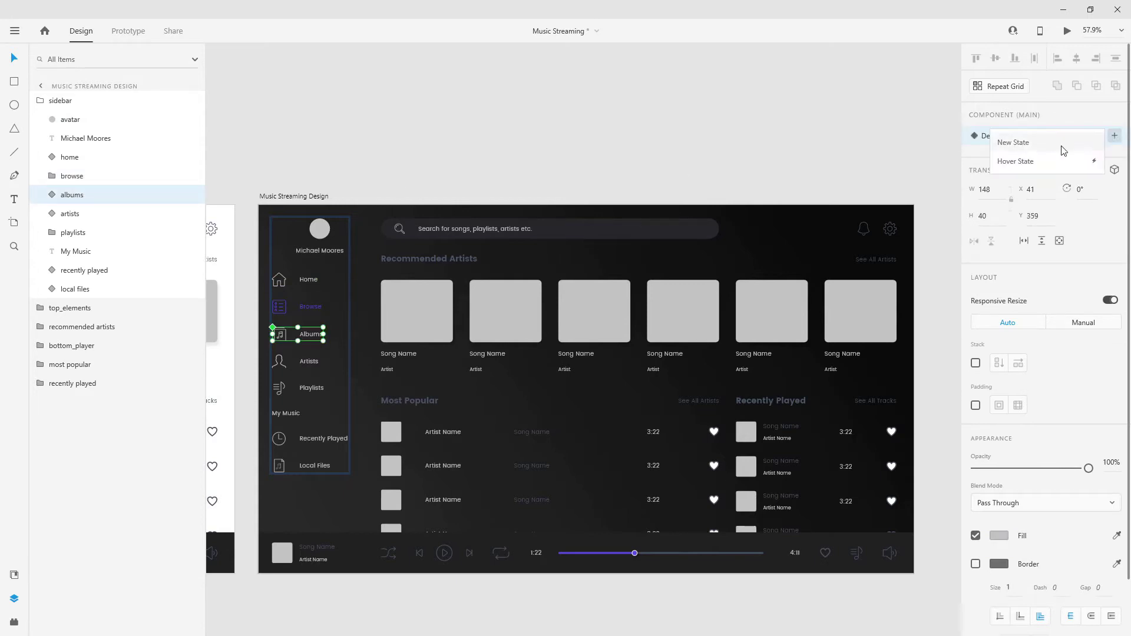
pyautogui.click(1031, 161)
pyautogui.write('hover')
pyautogui.press('Return')
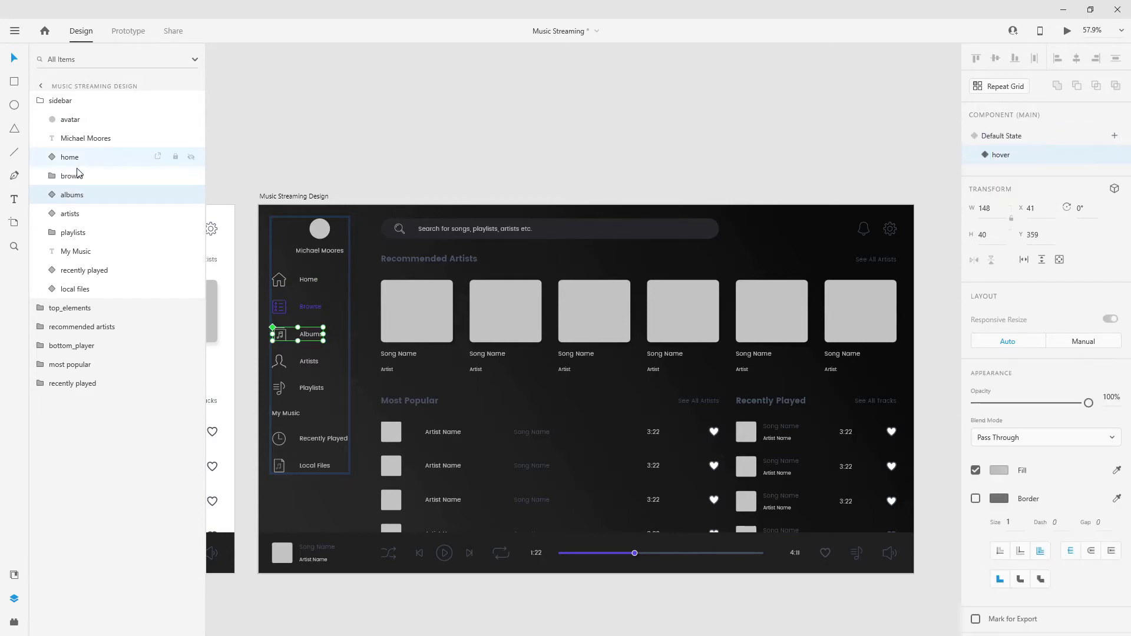
# Add a hover state named "hover" to the sidebar's artists component.
pyautogui.click(83, 214)
pyautogui.click(1111, 140)
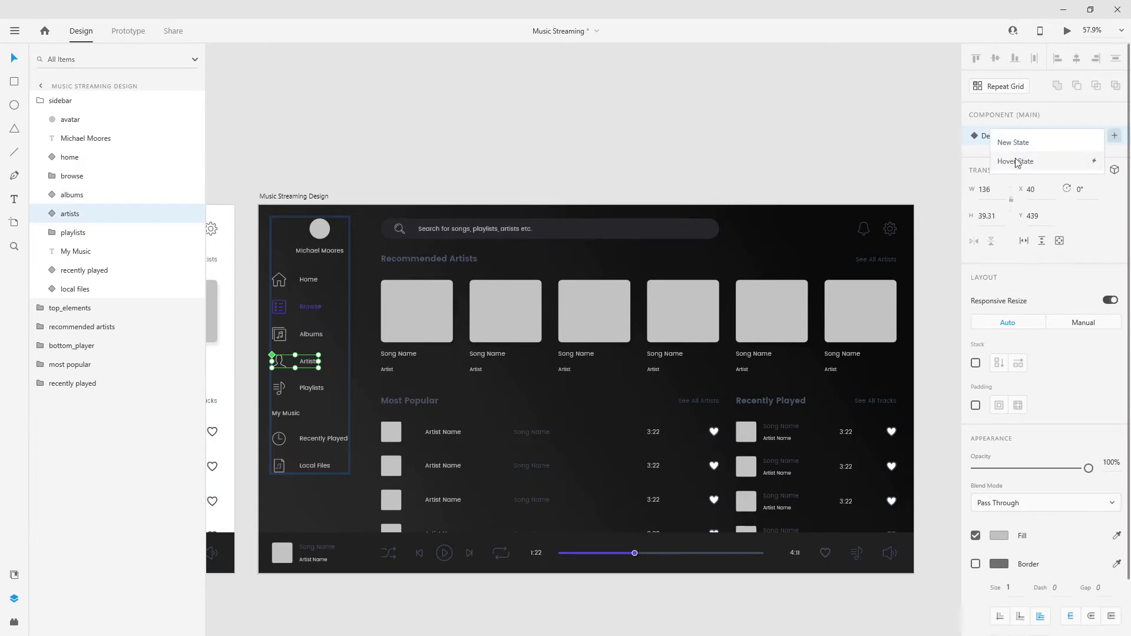
pyautogui.click(1031, 161)
pyautogui.write('hover')
pyautogui.press('Return')
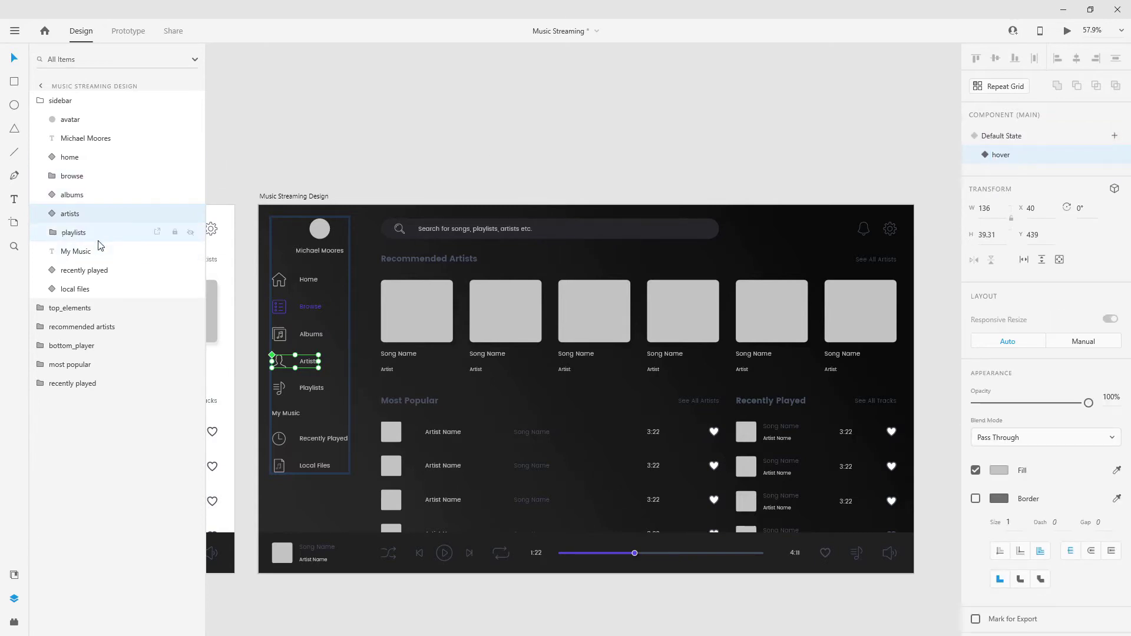
# Convert the sidebar's playlists group into a component and add a hover state named "hover" to it.
pyautogui.click(114, 236)
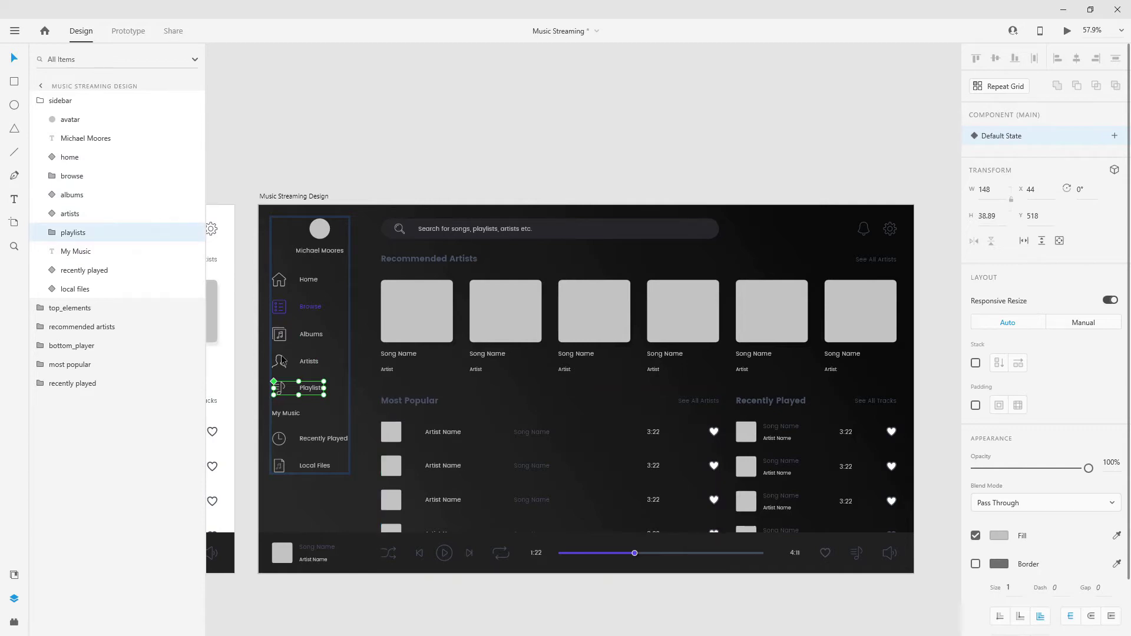
pyautogui.click(73, 215)
pyautogui.click(82, 236)
pyautogui.click(1114, 136)
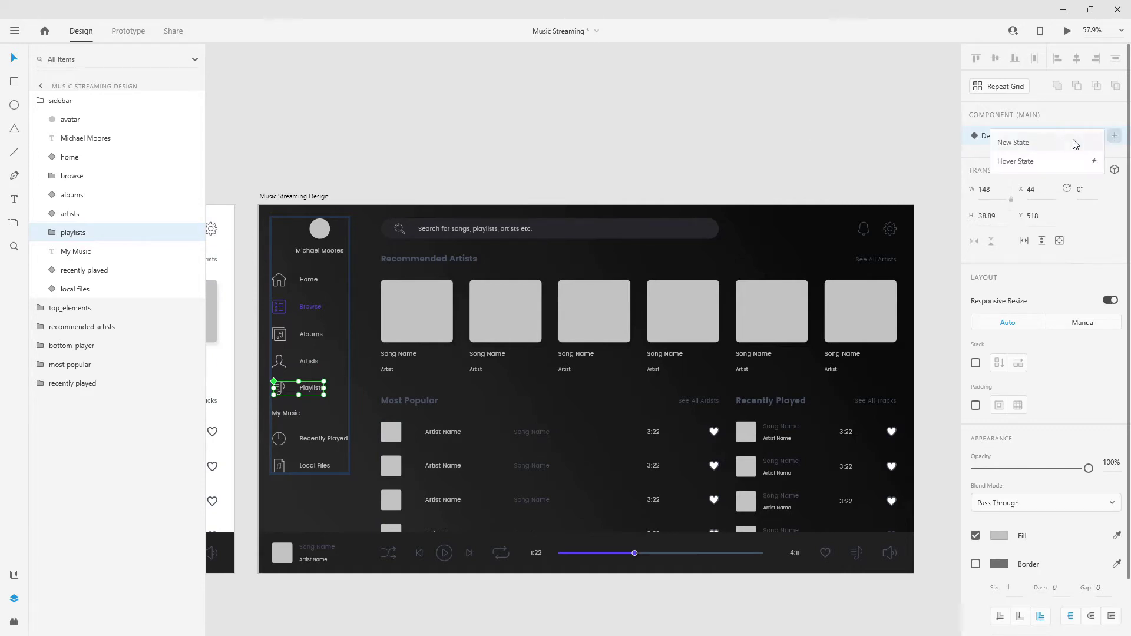
pyautogui.click(1050, 162)
pyautogui.write('hover')
pyautogui.press('Return')
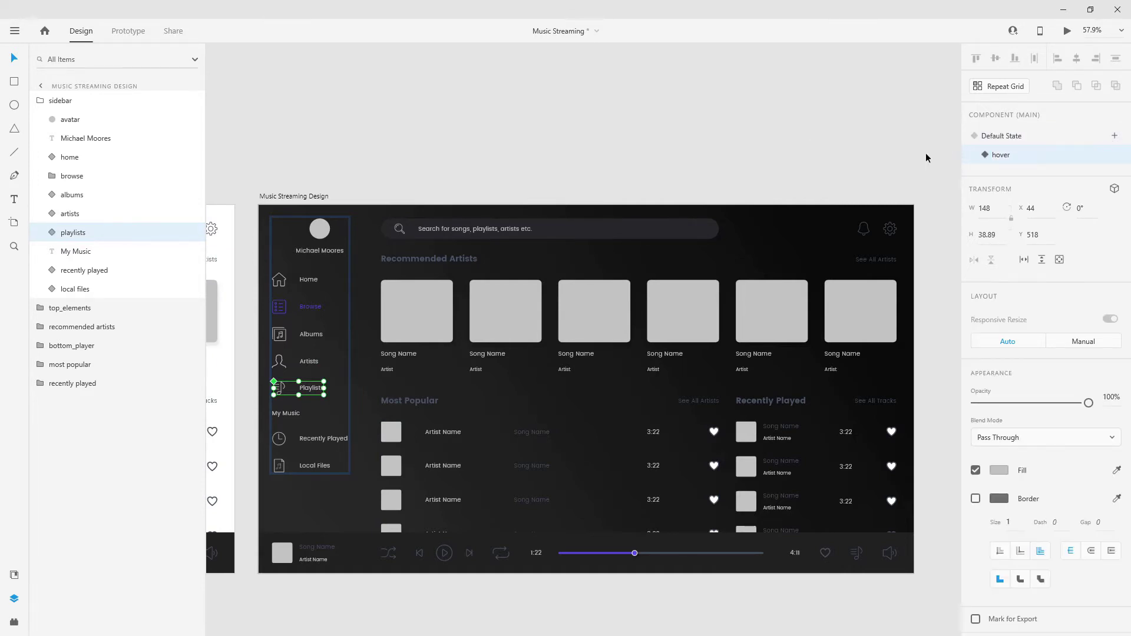
# Add a hover state named "hover" to the sidebar's recently played component.
pyautogui.click(88, 270)
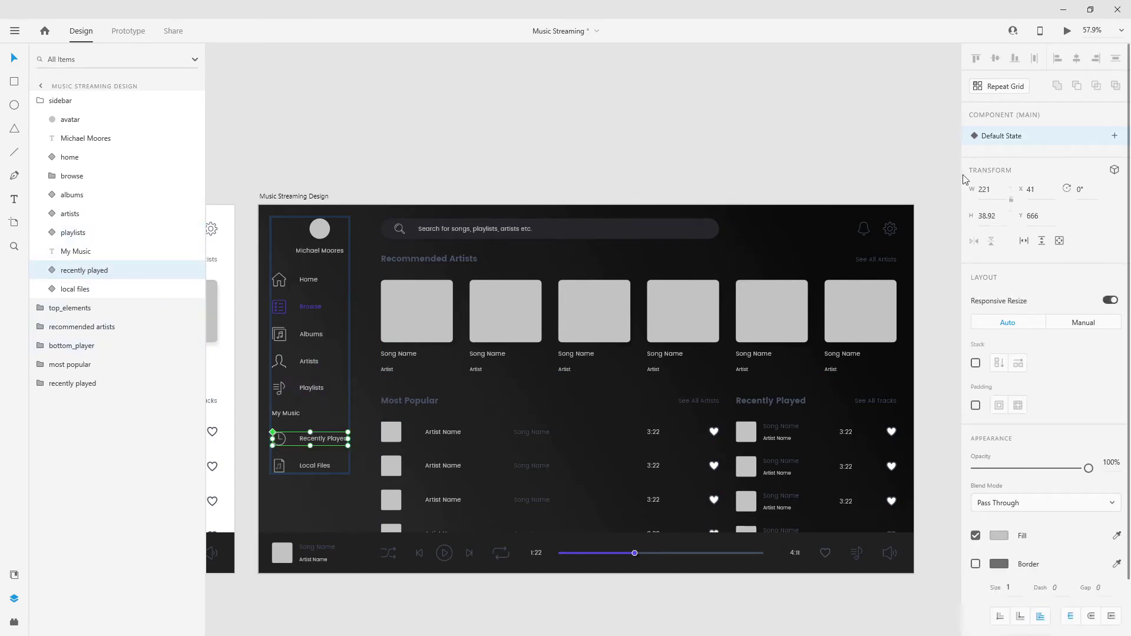
pyautogui.click(1115, 136)
pyautogui.click(1050, 160)
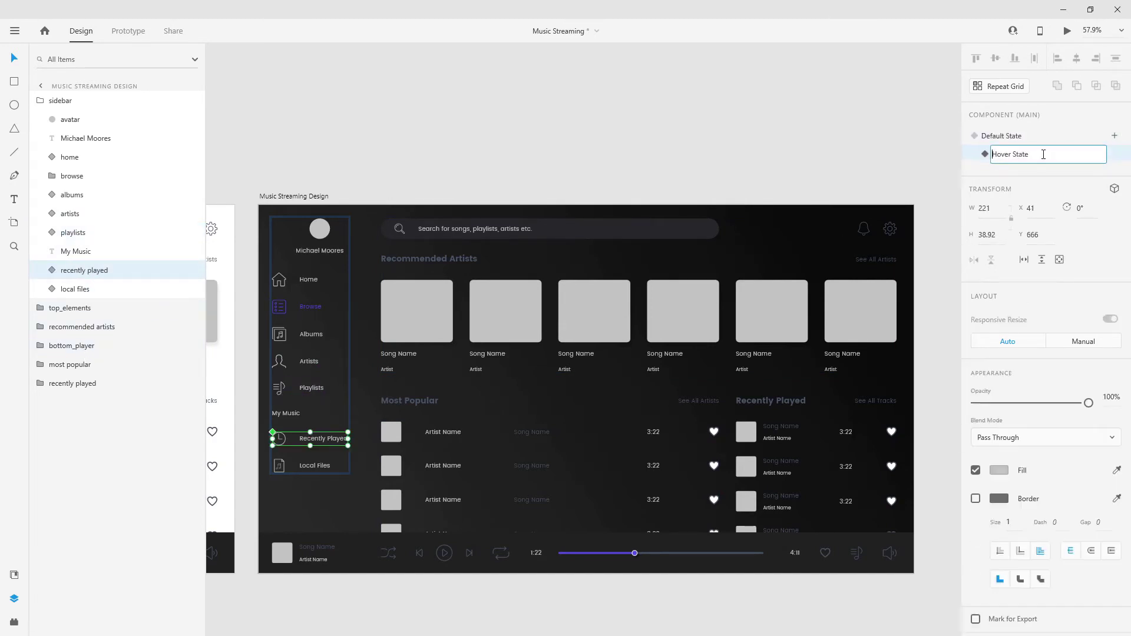
pyautogui.write('hover')
pyautogui.press('Return')
# Add a hover state named "hover" to the sidebar's local files component.
pyautogui.click(77, 289)
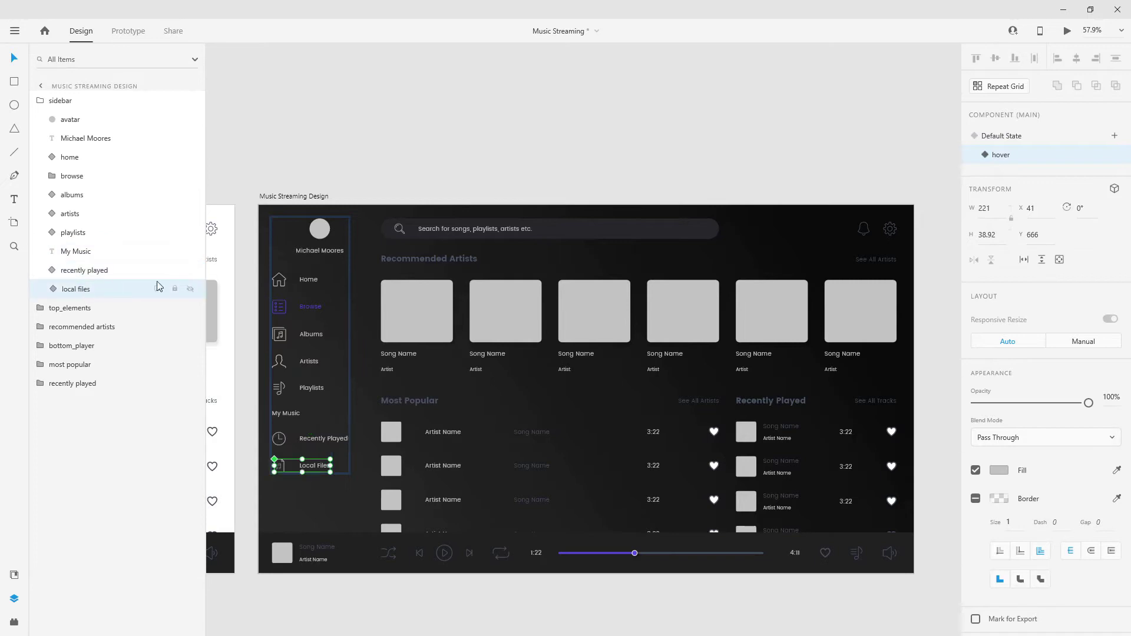
pyautogui.click(1114, 136)
pyautogui.click(1050, 160)
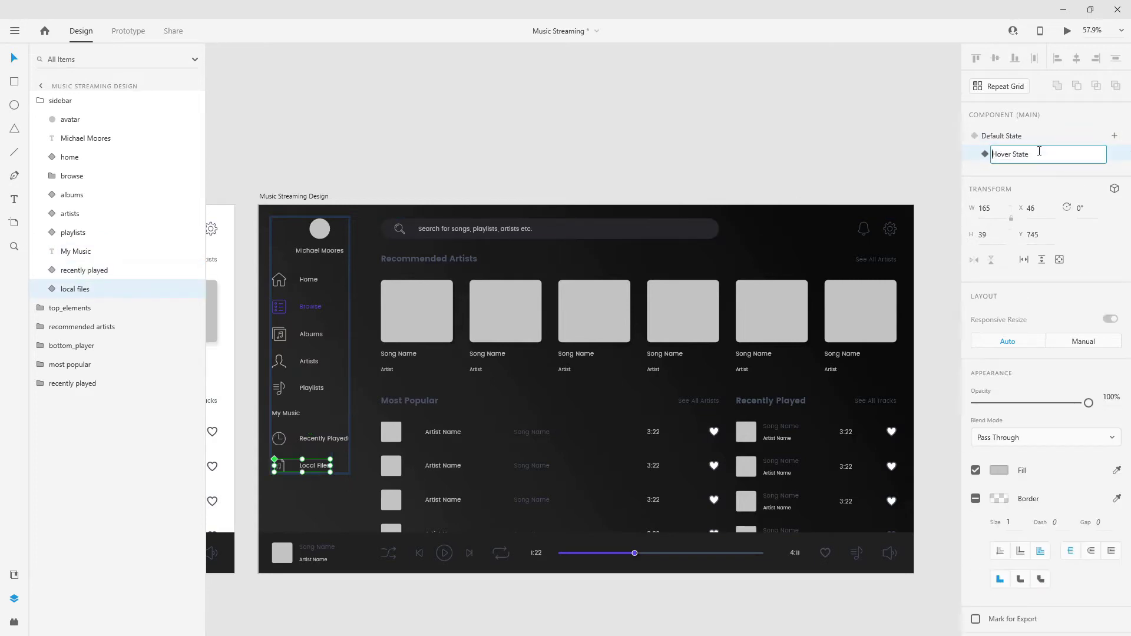
pyautogui.write('hover')
pyautogui.press('Return')
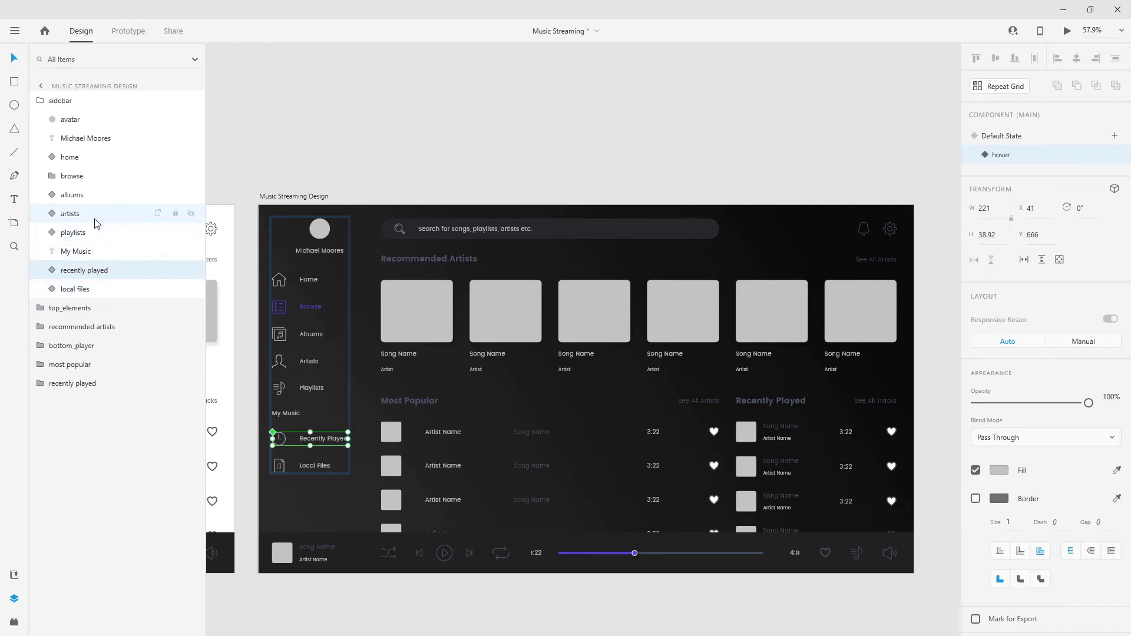
# Recolor the hover states of the home, albums, artists, playlists, recently played and local files components together with #594EE9.
pyautogui.click(82, 158)
pyautogui.keyDown('ctrl'); pyautogui.click(83, 195); pyautogui.keyUp('ctrl')
pyautogui.keyDown('ctrl'); pyautogui.click(81, 213); pyautogui.keyUp('ctrl')
pyautogui.keyDown('ctrl'); pyautogui.click(83, 232); pyautogui.keyUp('ctrl')
pyautogui.keyDown('ctrl'); pyautogui.click(83, 270); pyautogui.keyUp('ctrl')
pyautogui.keyDown('ctrl'); pyautogui.click(79, 288); pyautogui.keyUp('ctrl')
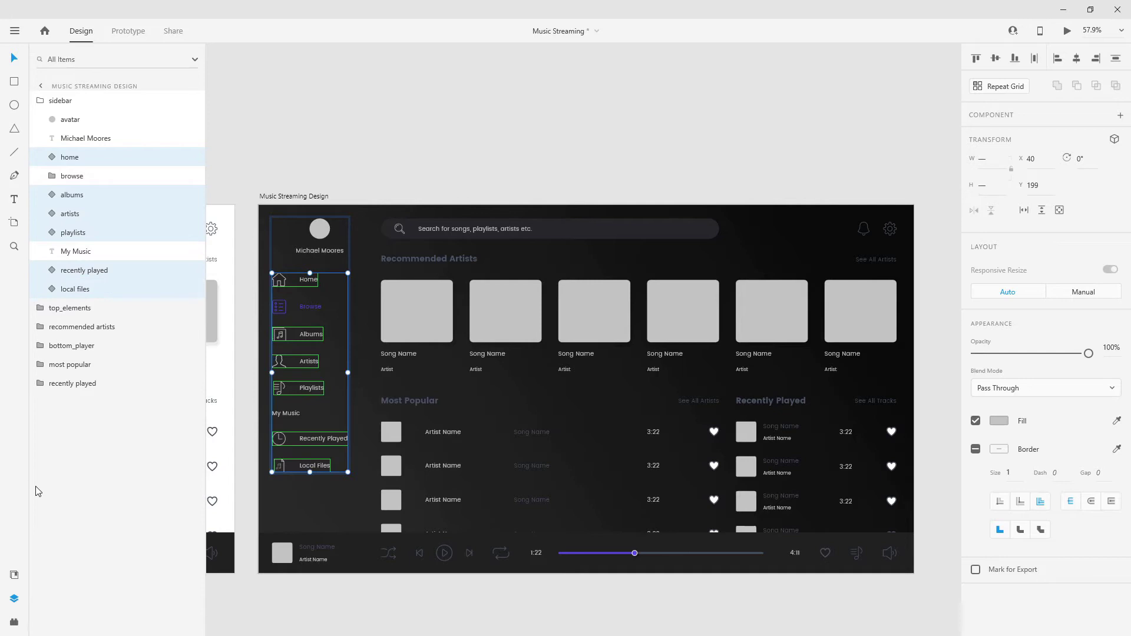
pyautogui.click(14, 574)
pyautogui.scroll(5, 83, 285)
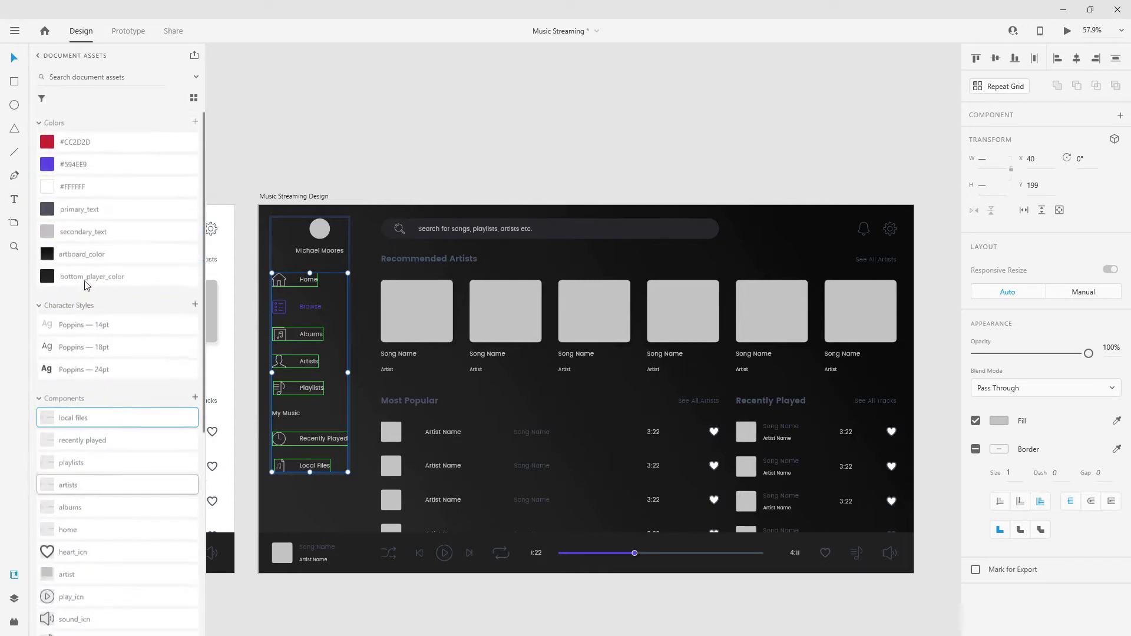
pyautogui.click(90, 170)
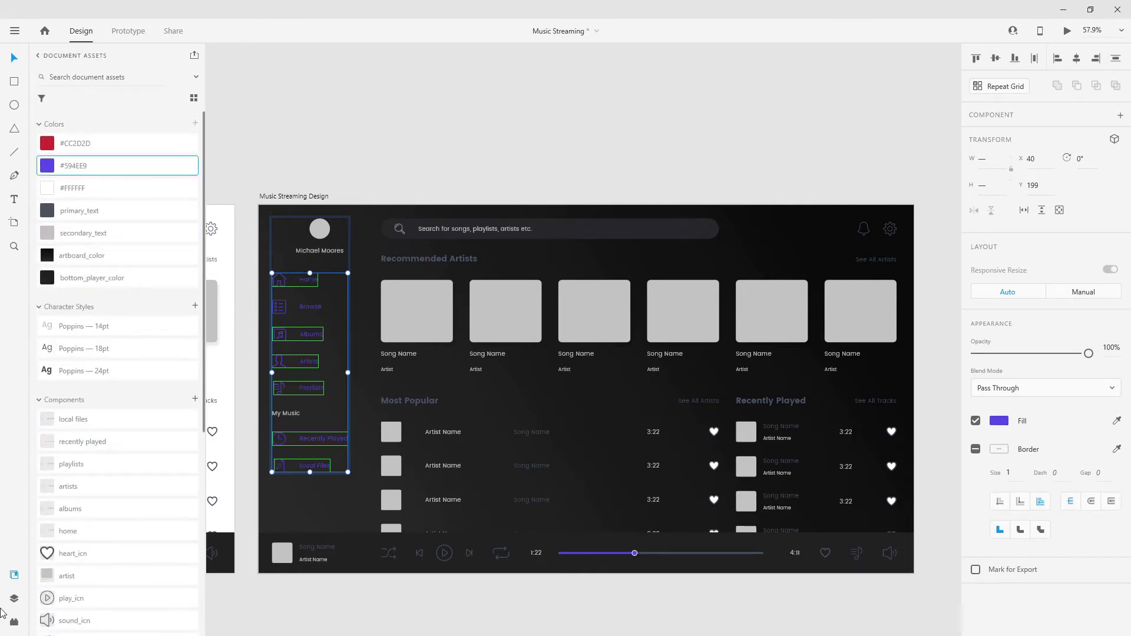
# Switch the home, albums, artists, playlists, recently played and local files components back to their default state.
pyautogui.click(14, 598)
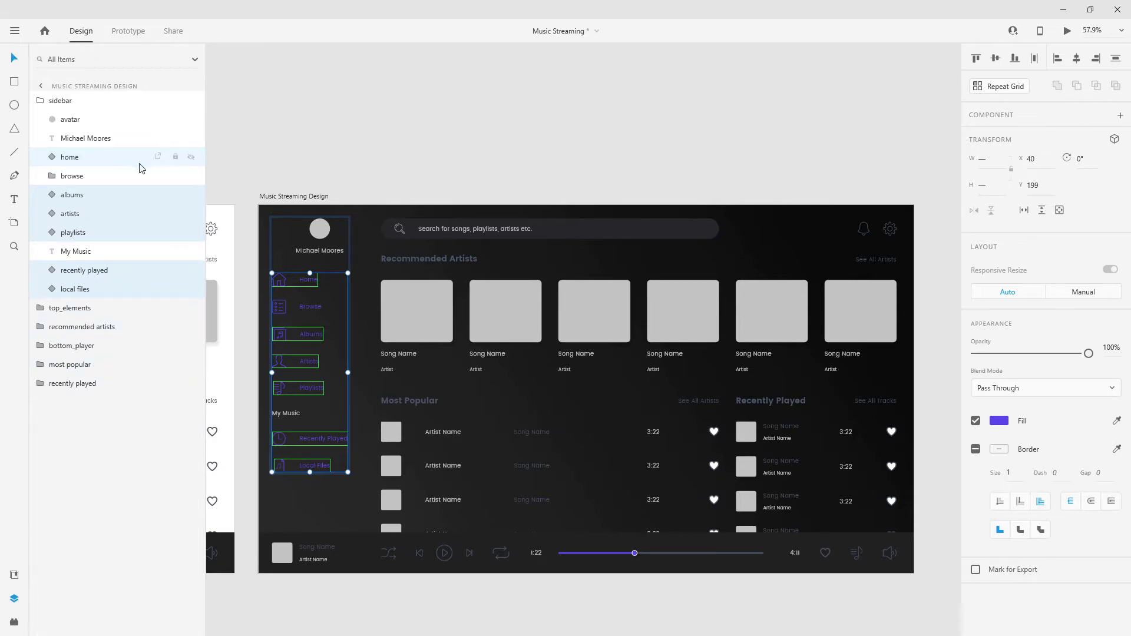
pyautogui.click(116, 156)
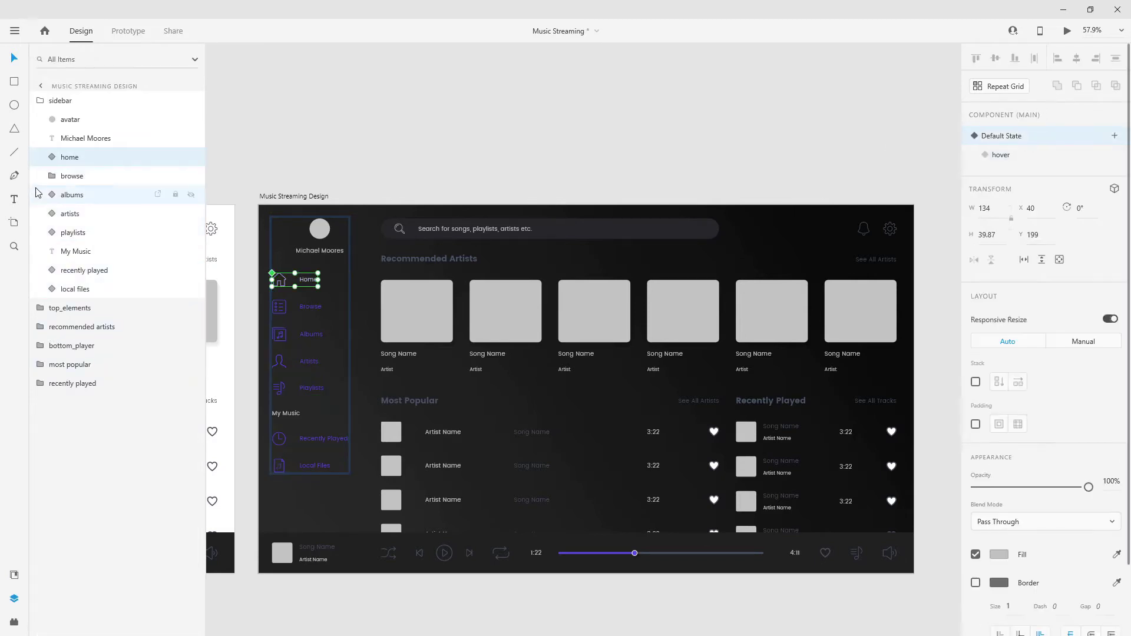
pyautogui.click(73, 194)
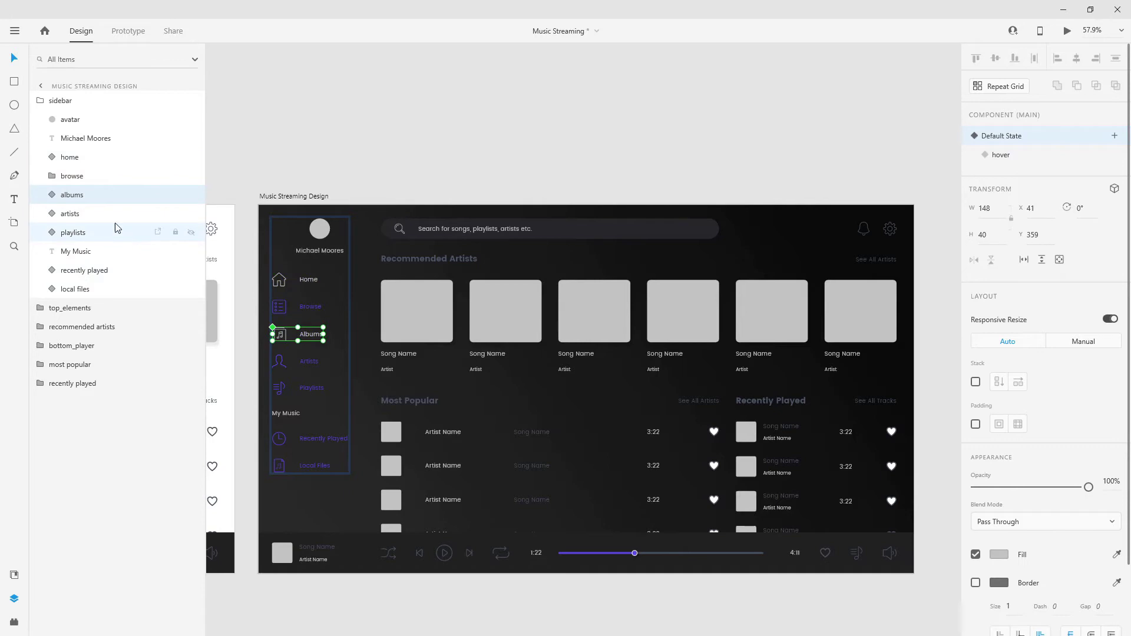
pyautogui.click(88, 213)
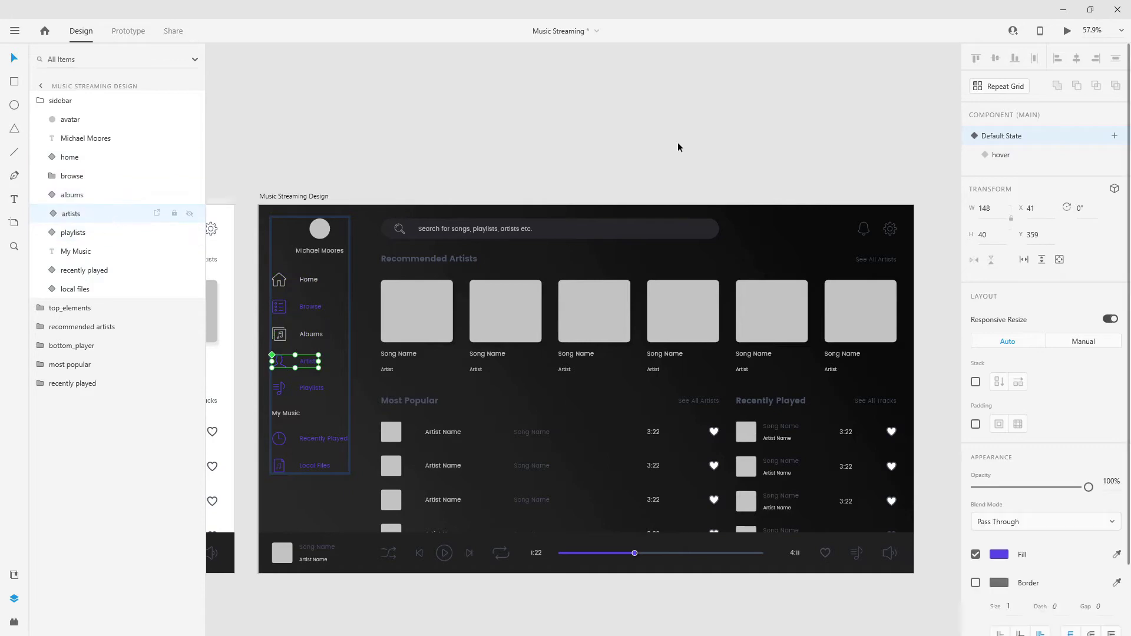
pyautogui.click(91, 239)
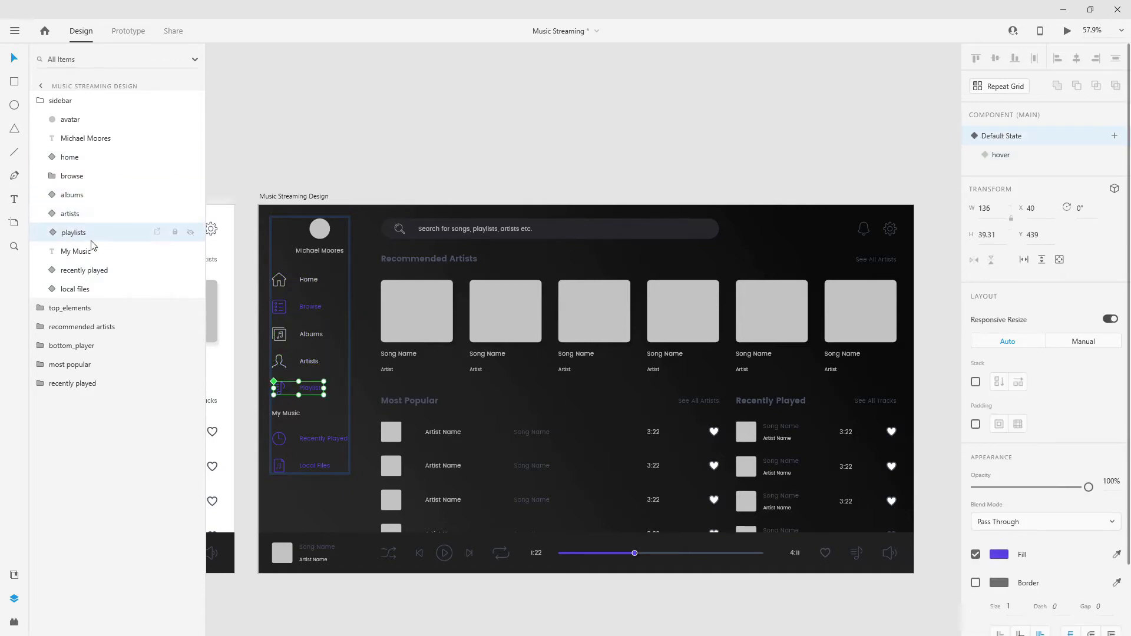
pyautogui.click(122, 272)
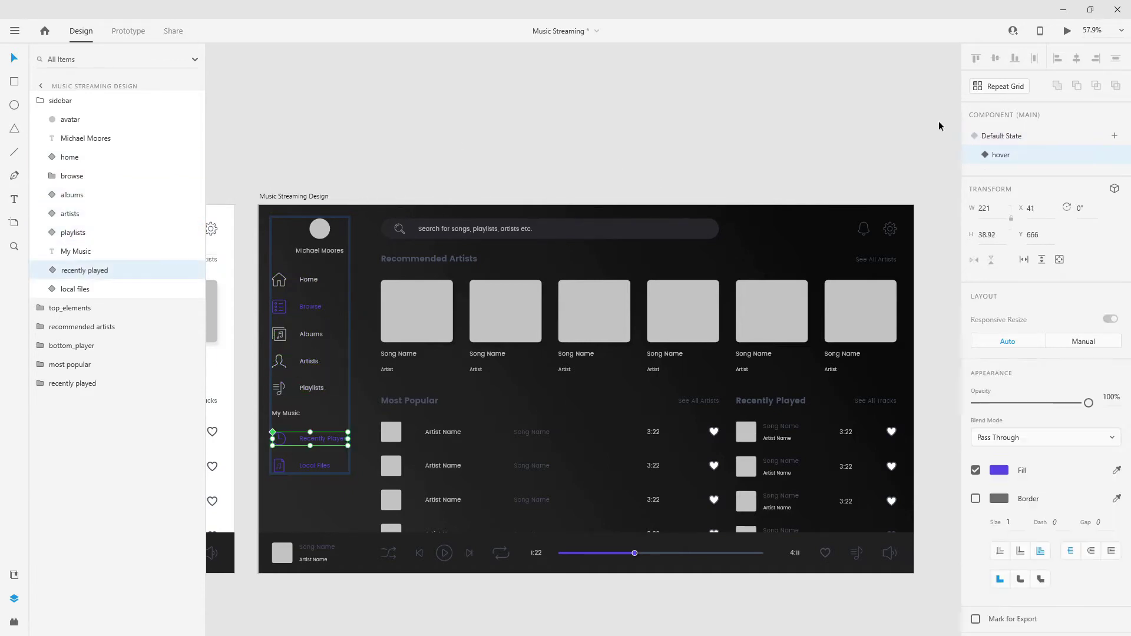
pyautogui.click(116, 294)
# Preview the Music Streaming Design artboard to check the hover states of the sidebar items.
pyautogui.click(291, 197)
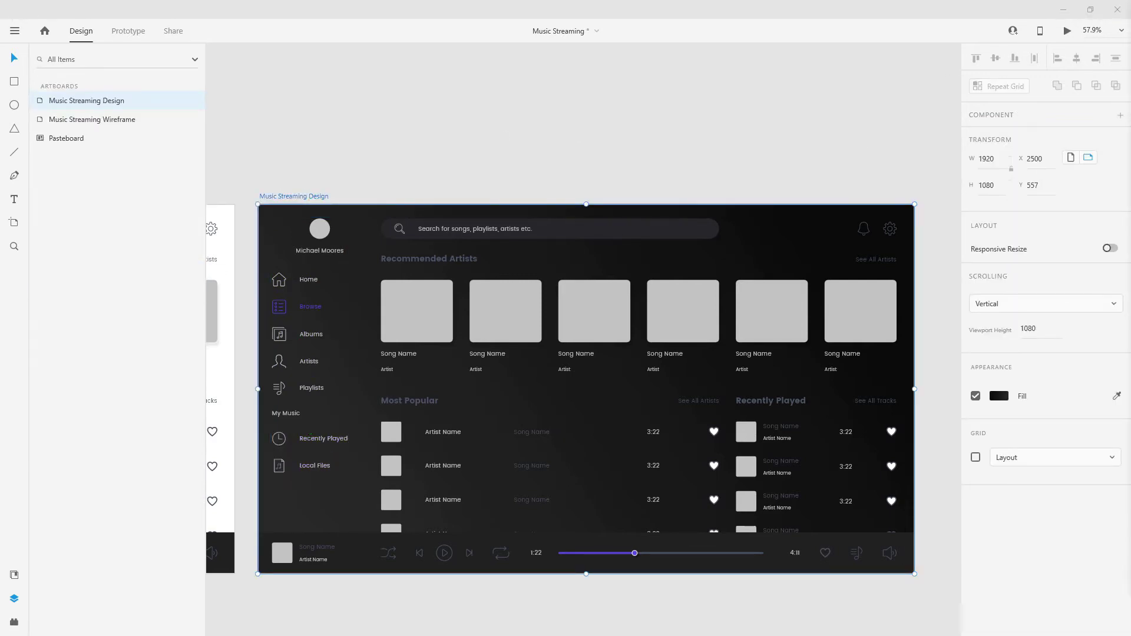
pyautogui.hotkey('ctrl', 'Return')
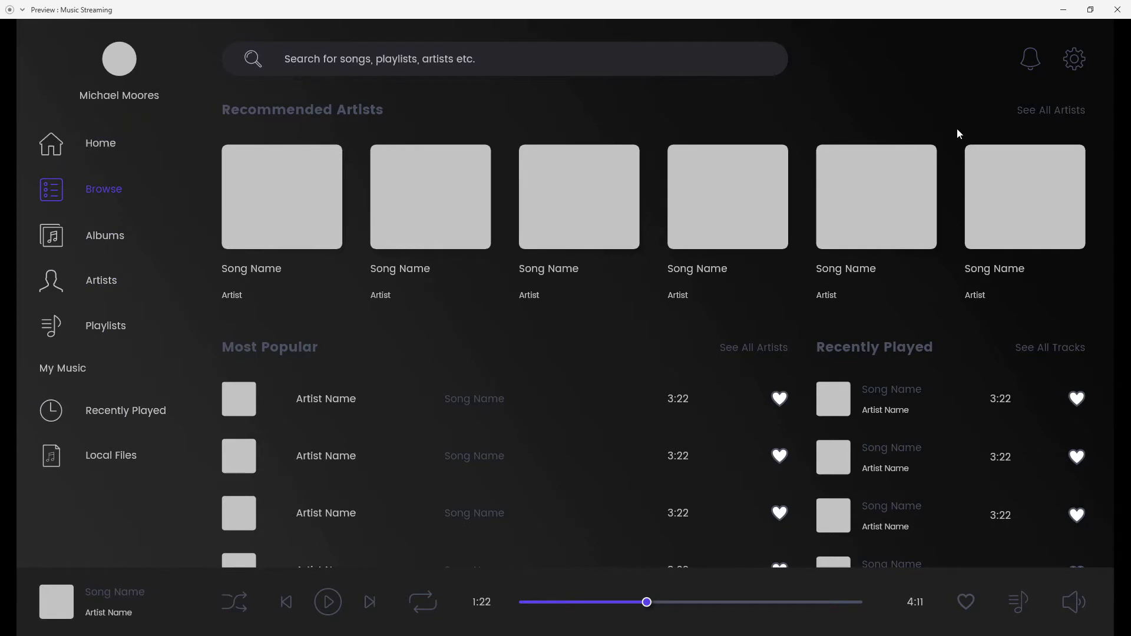
pyautogui.click(1117, 10)
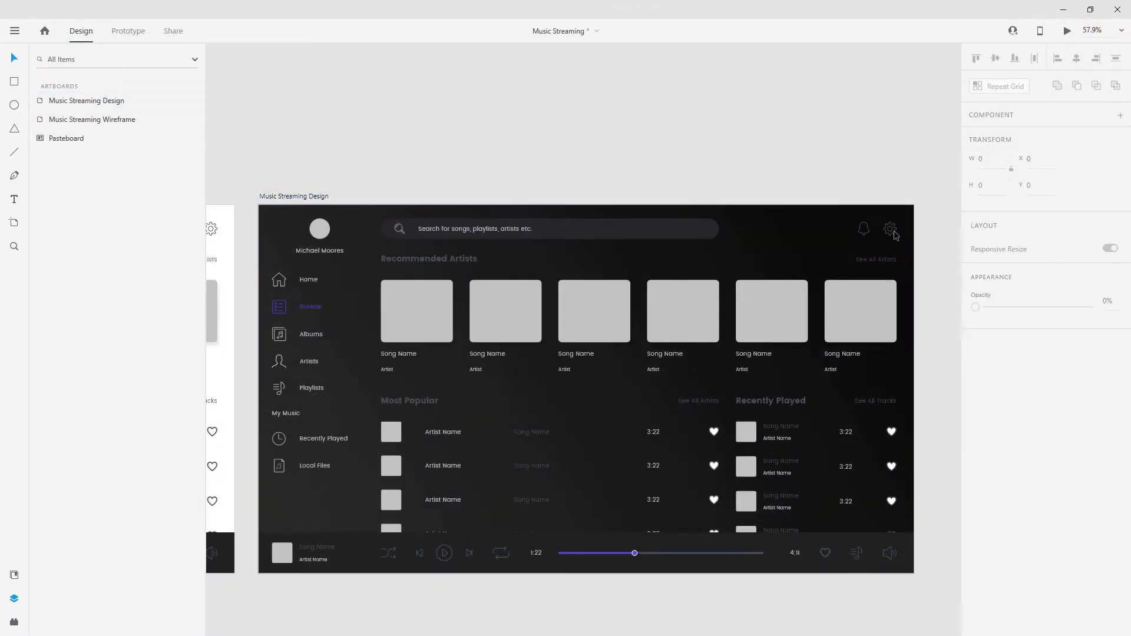
# Inspect the hover state of the bell icon beside the search bar and return it to its default state.
pyautogui.click(715, 237)
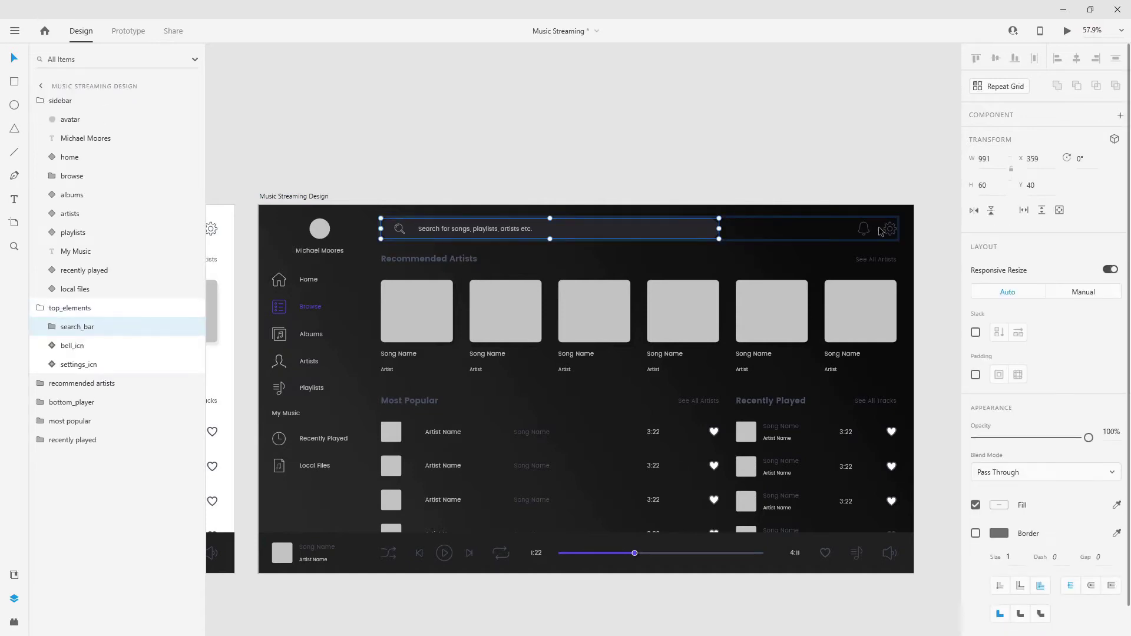
pyautogui.click(89, 346)
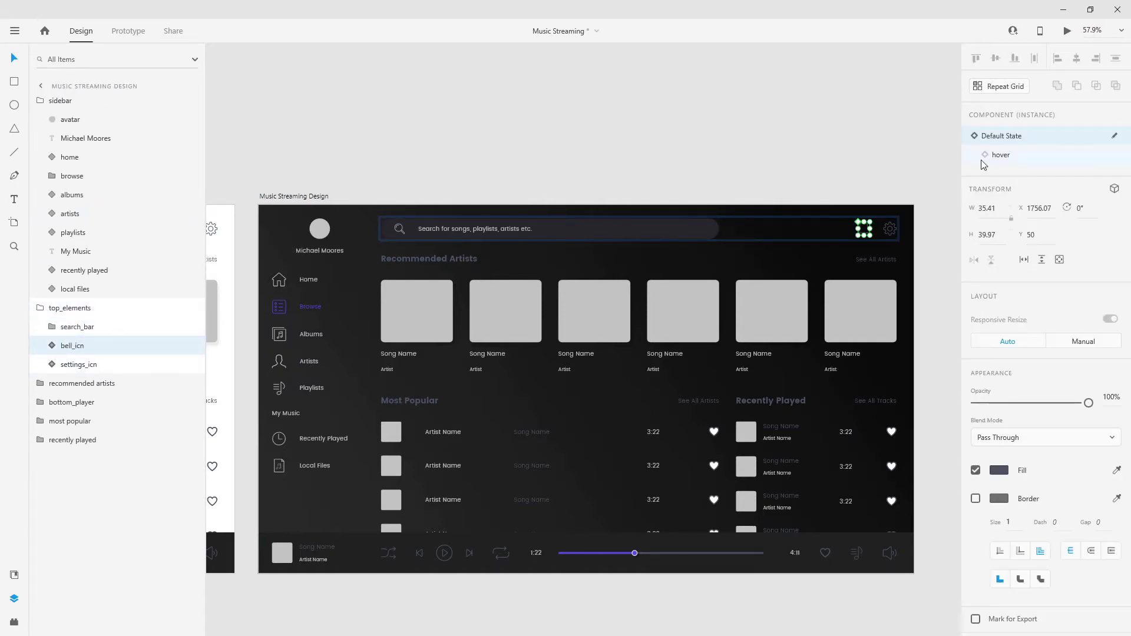
pyautogui.click(1015, 156)
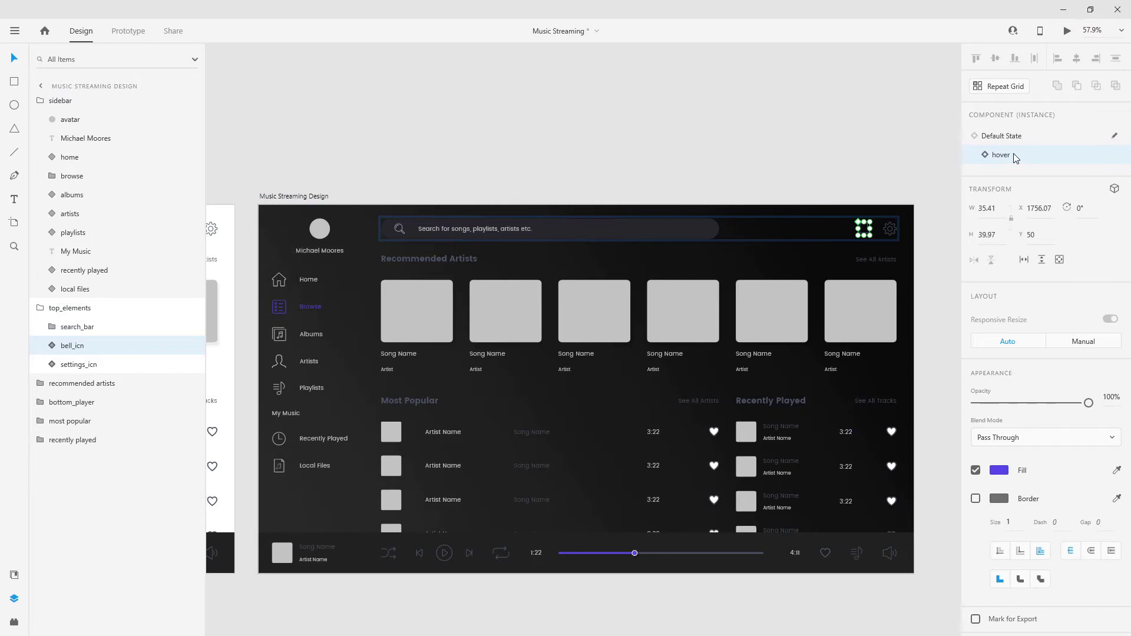
pyautogui.click(1017, 140)
pyautogui.press('Escape')
# Fill the avatar circle at the top of the sidebar with a profile photo.
pyautogui.click(335, 308)
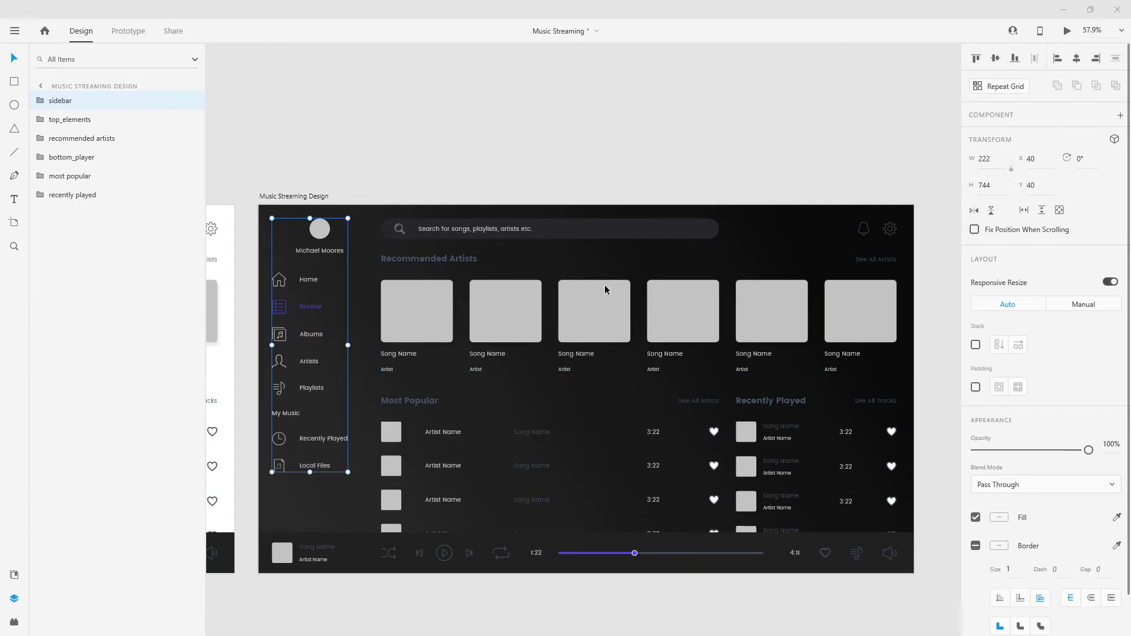
pyautogui.doubleClick(323, 233)
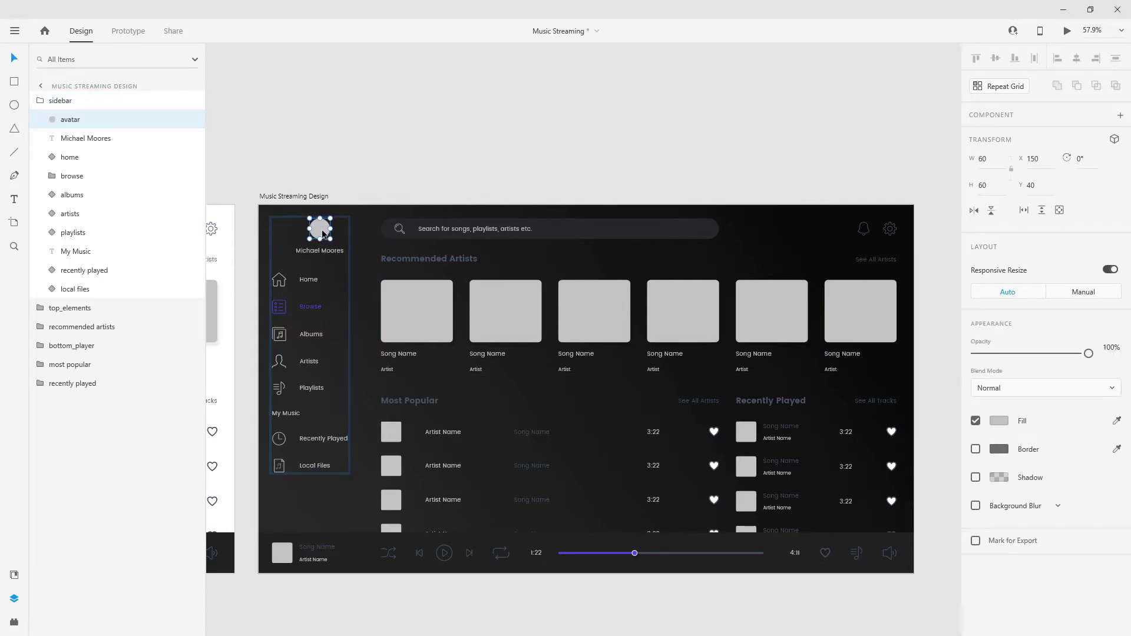
pyautogui.moveTo(418, 230); pyautogui.dragTo(318, 230)
# Check the sidebar with its avatar photo in the preview.
pyautogui.click(59, 101)
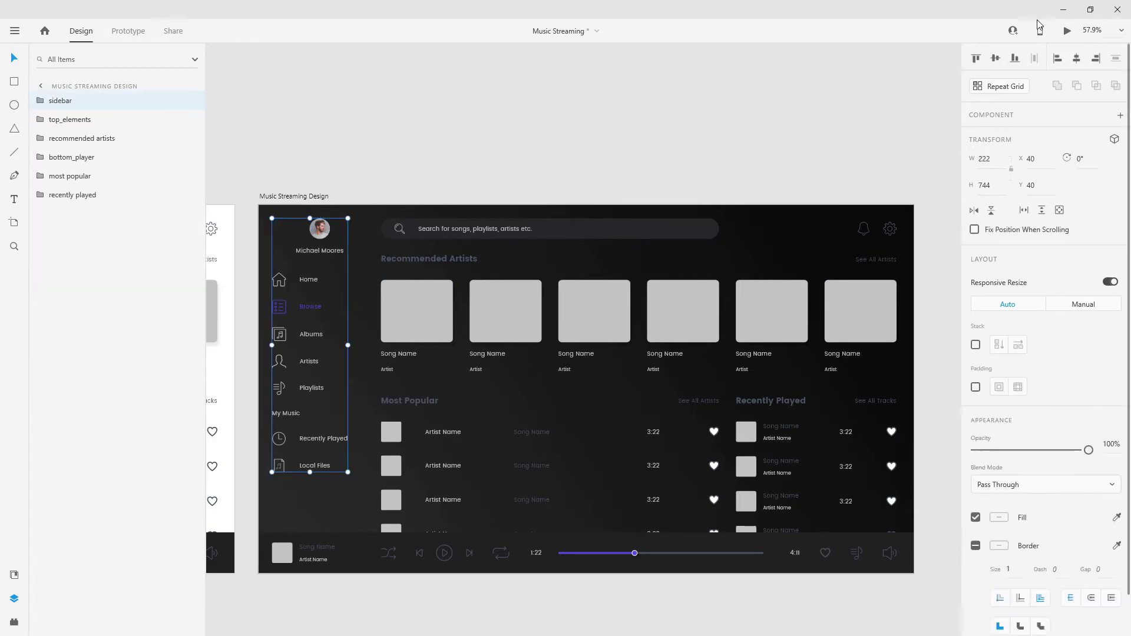
pyautogui.click(1066, 32)
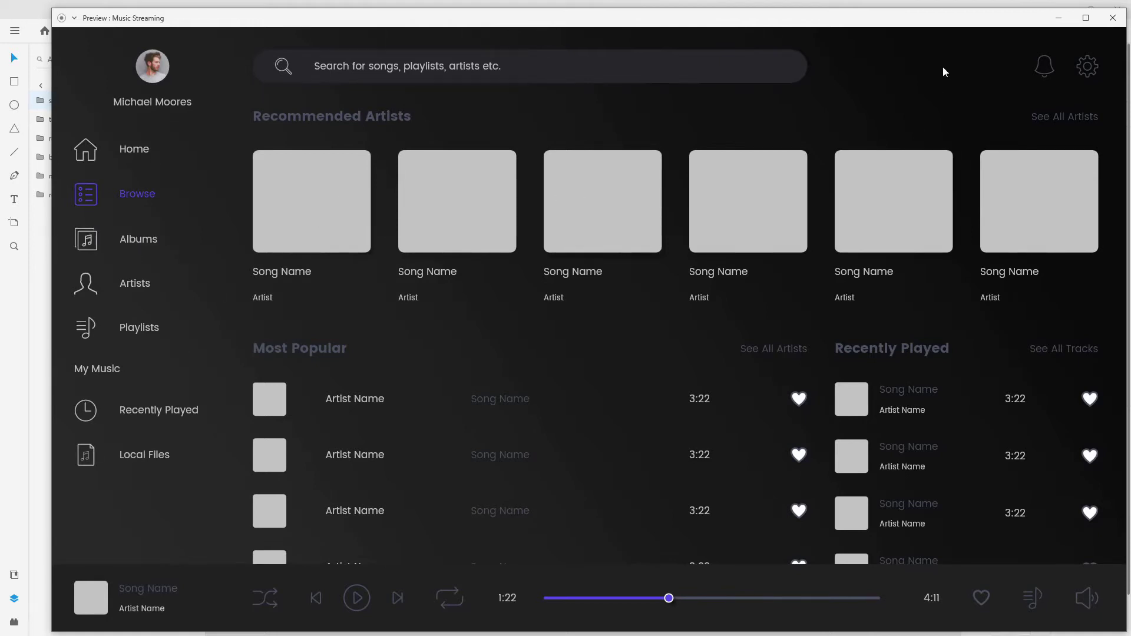
pyautogui.click(1112, 18)
# Apply the colour #594EE9 to the Recommended Artists, Most Popular and Recently Played headings of the design artboard.
pyautogui.scroll(-1, 489, 233)
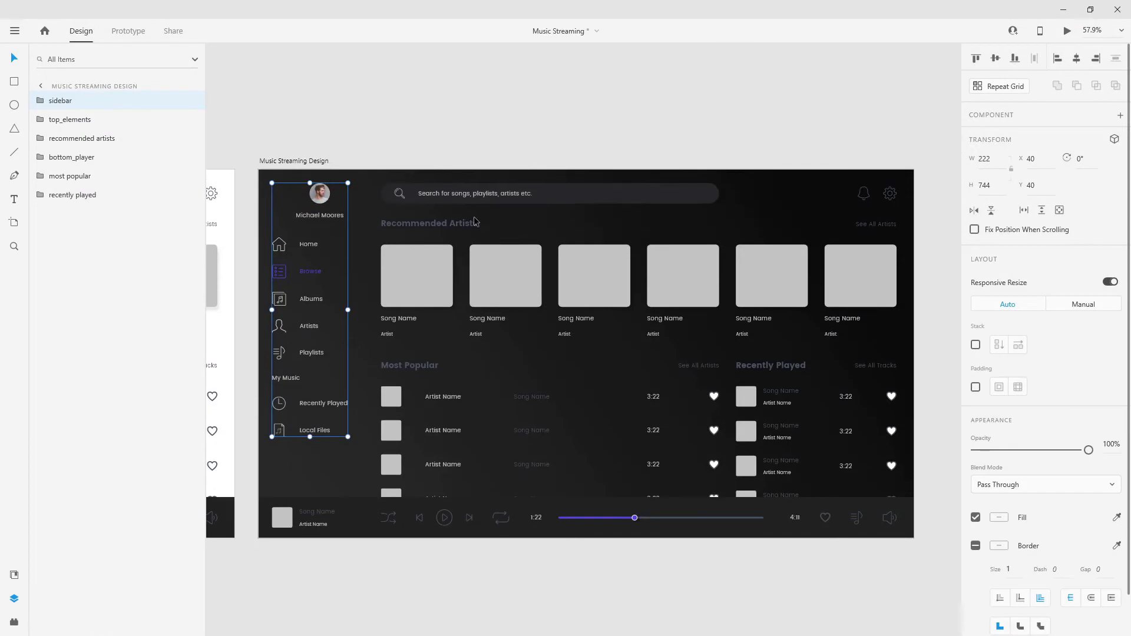
pyautogui.doubleClick(462, 230)
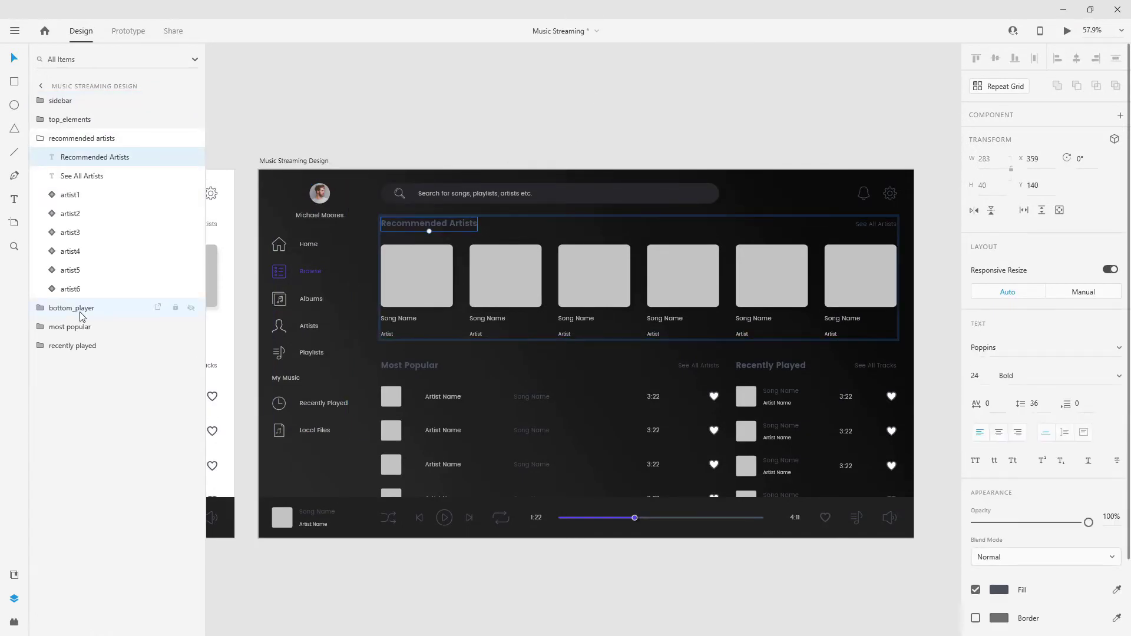
pyautogui.click(40, 312)
pyautogui.click(40, 309)
pyautogui.click(40, 327)
pyautogui.click(40, 402)
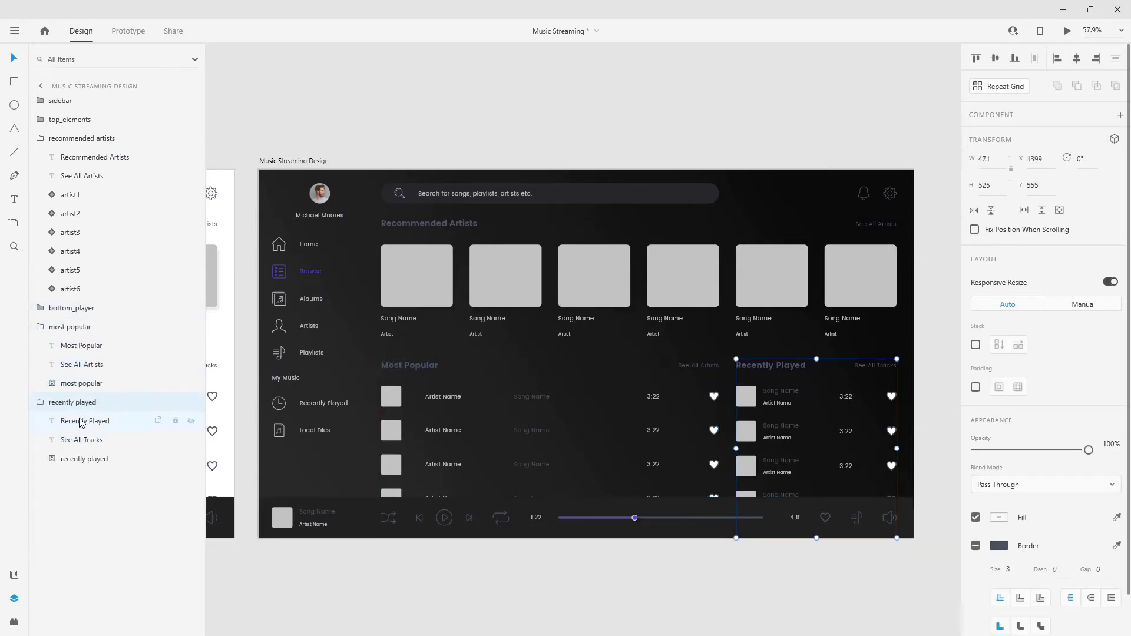
pyautogui.click(65, 422)
pyautogui.keyDown('shift'); pyautogui.click(76, 346); pyautogui.keyUp('shift')
pyautogui.keyDown('shift'); pyautogui.click(92, 156); pyautogui.keyUp('shift')
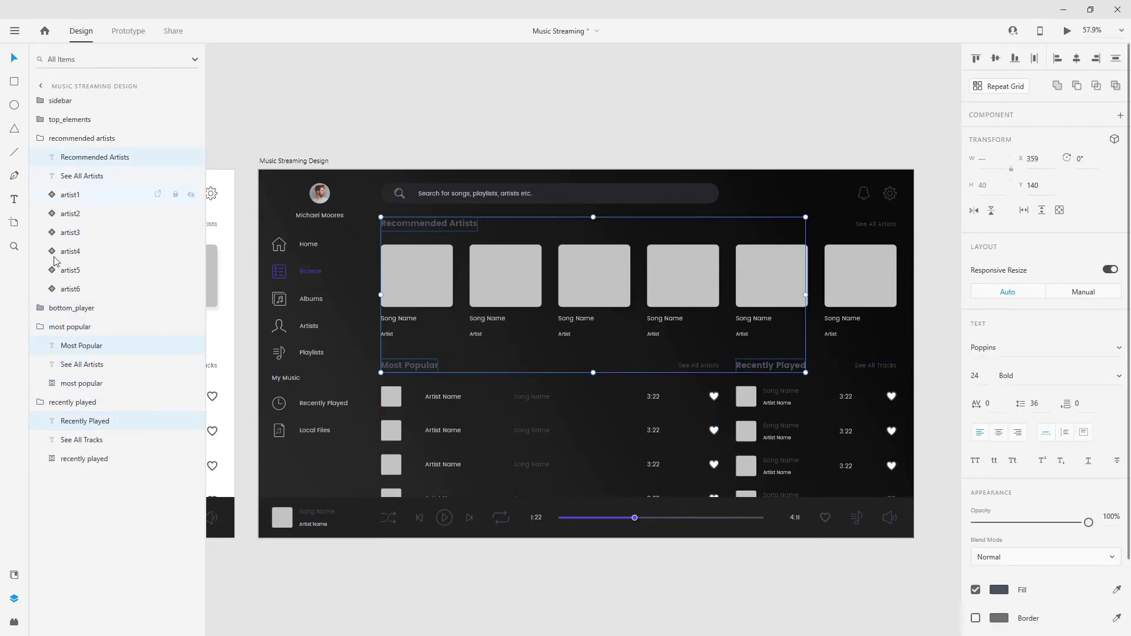
pyautogui.click(14, 574)
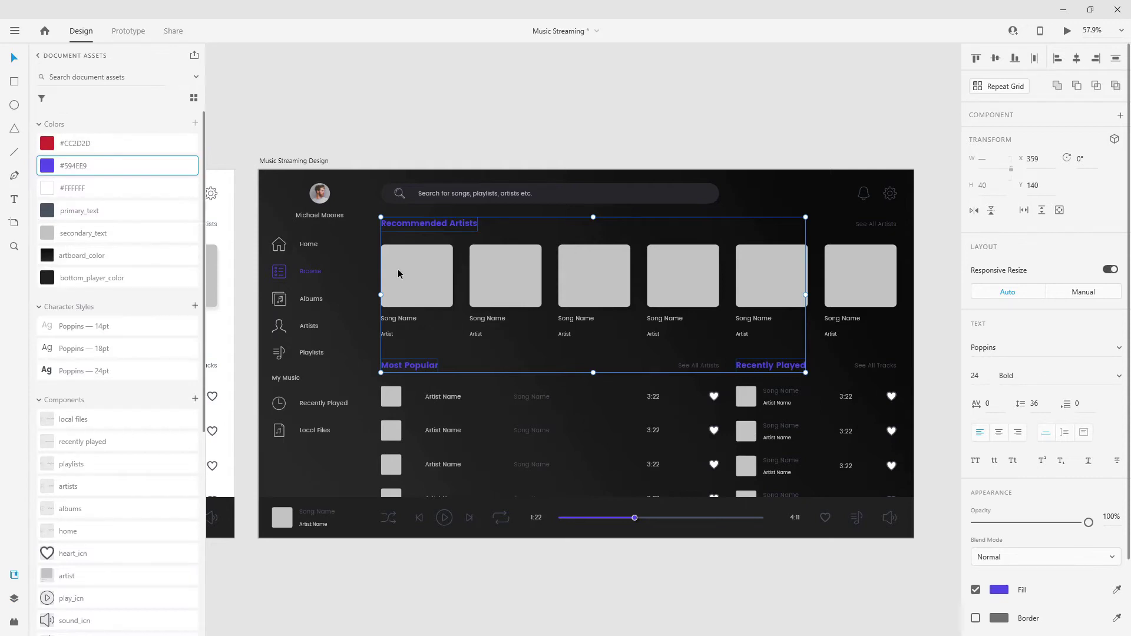
# Collapse the recommended artists, most popular and recently played groups in the layer list.
pyautogui.click(14, 598)
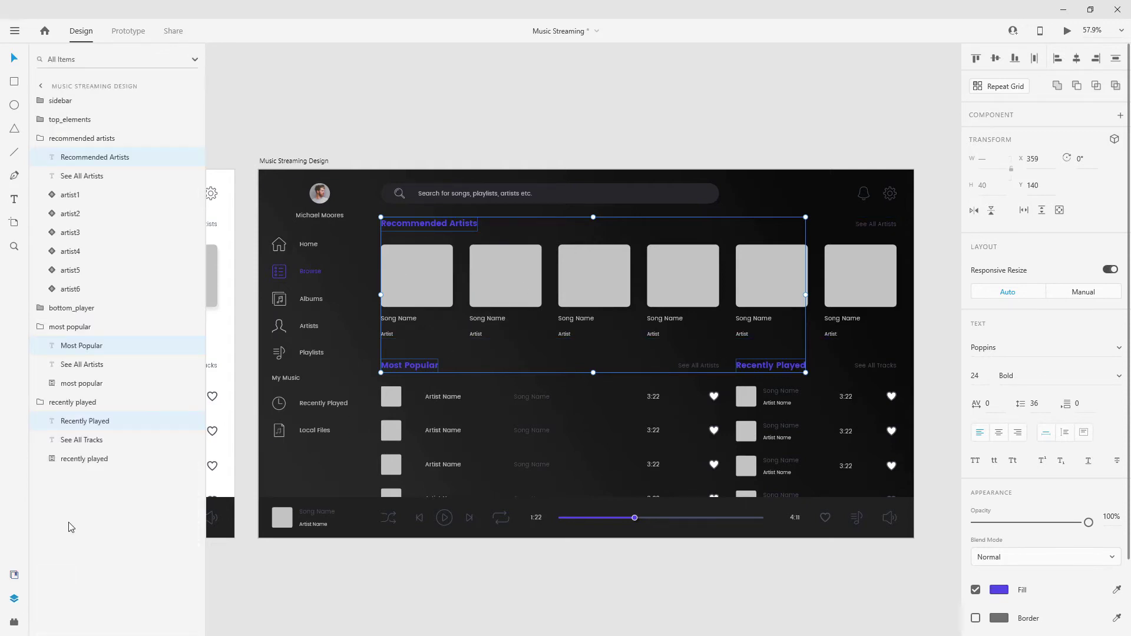
pyautogui.click(40, 139)
pyautogui.click(41, 175)
pyautogui.click(45, 195)
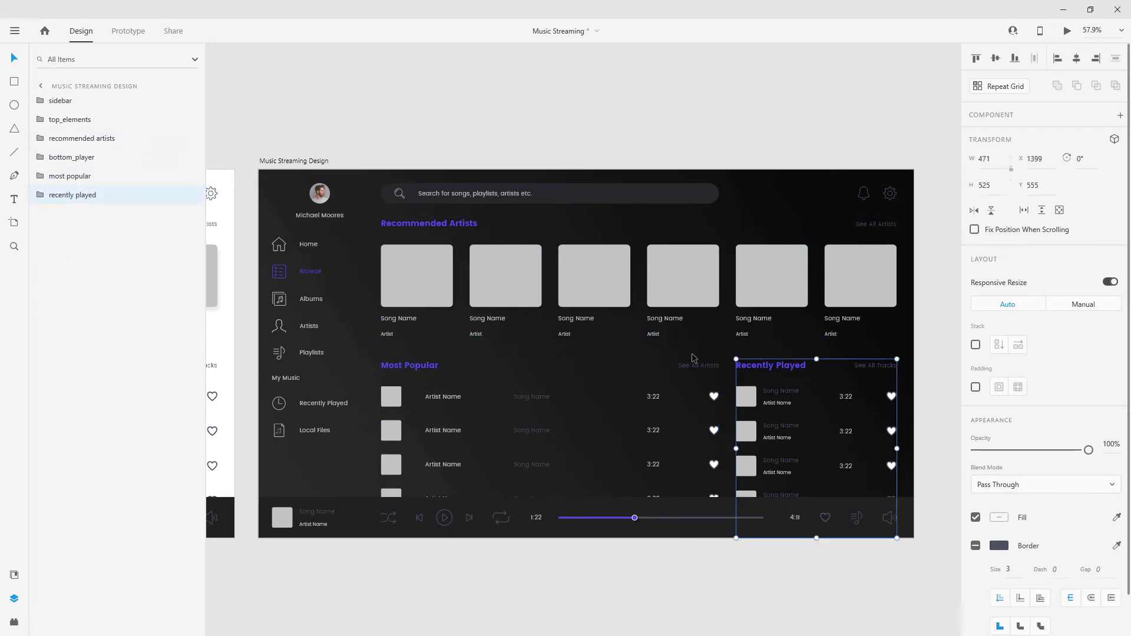
# Hide the bottom_player group and select the heart icon in the first row of the Most Popular list.
pyautogui.click(373, 507)
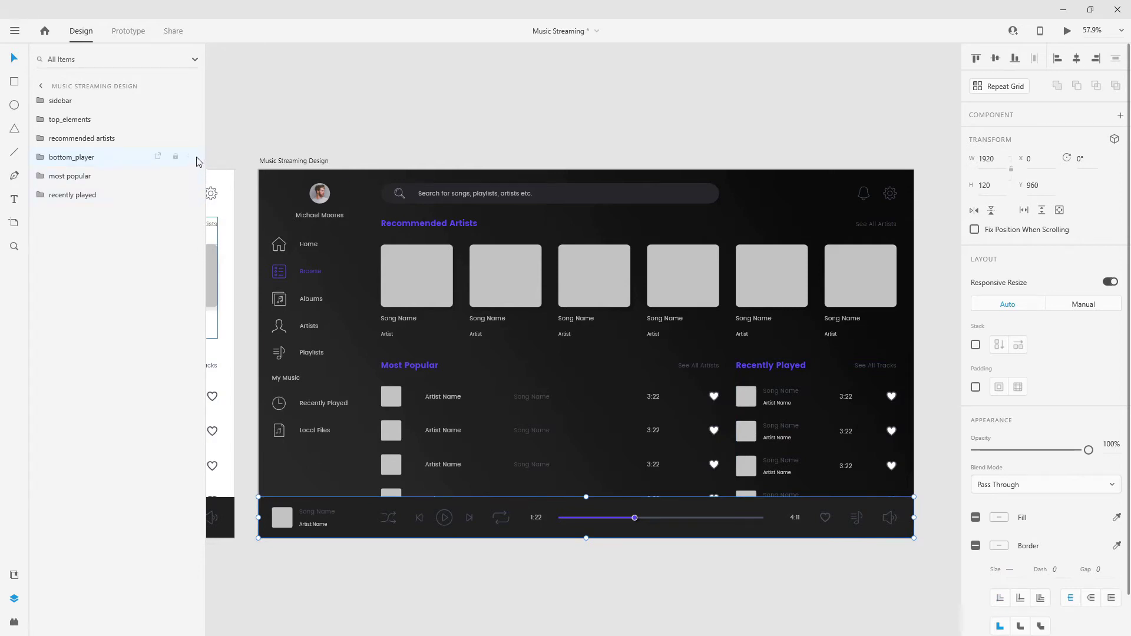
pyautogui.click(191, 157)
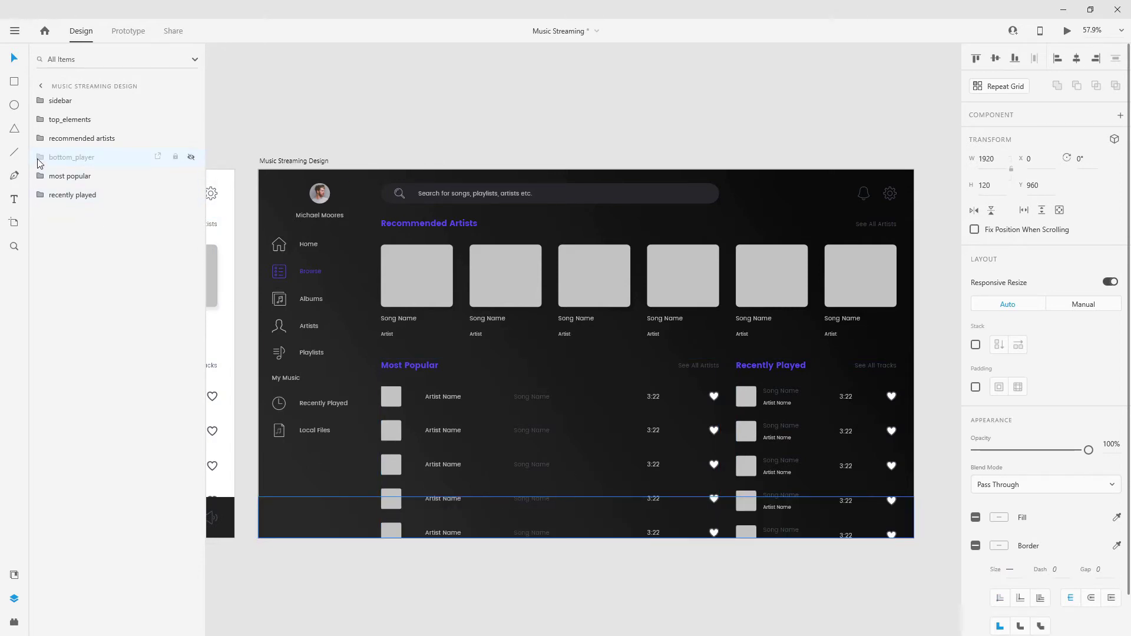
pyautogui.scroll(5, 734, 397)
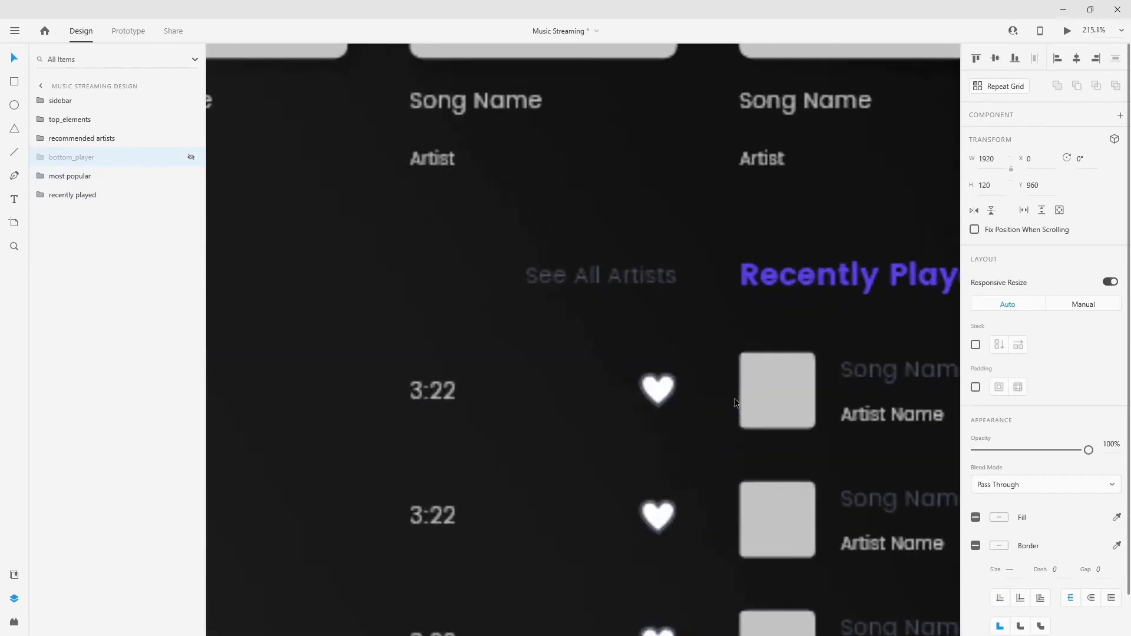
pyautogui.scroll(2, 734, 397)
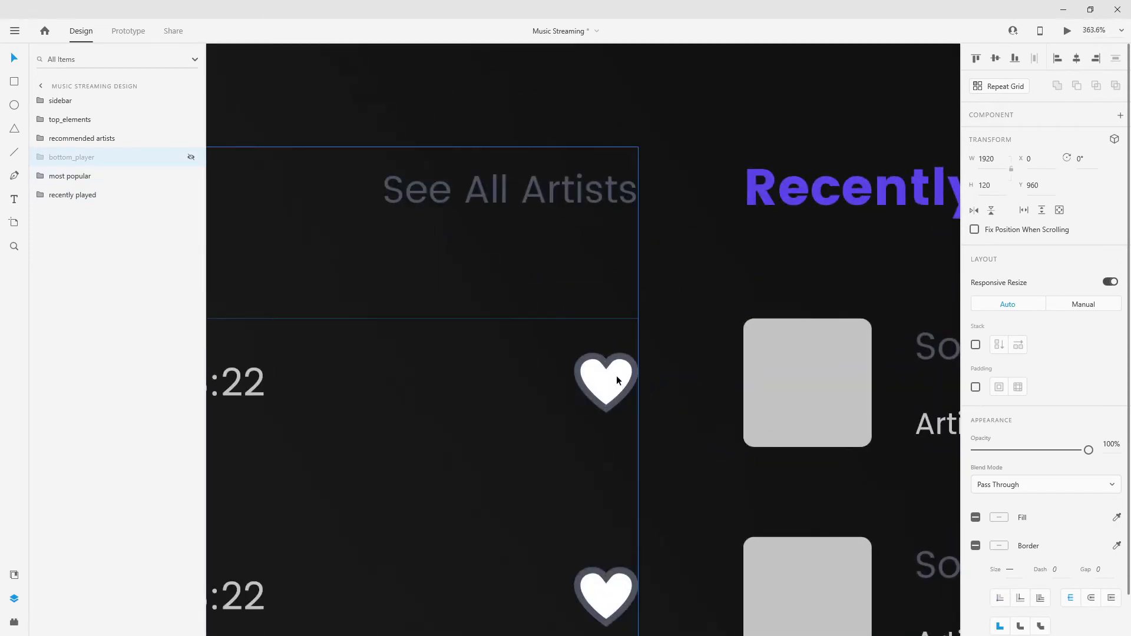
pyautogui.doubleClick(609, 368)
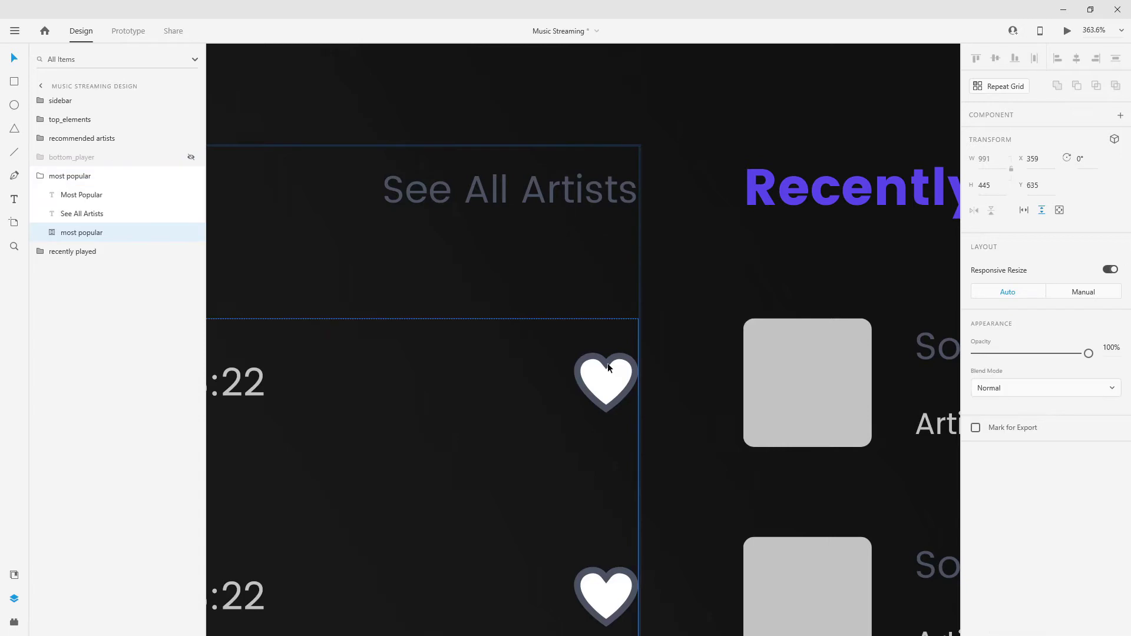
pyautogui.doubleClick(608, 368)
pyautogui.doubleClick(609, 367)
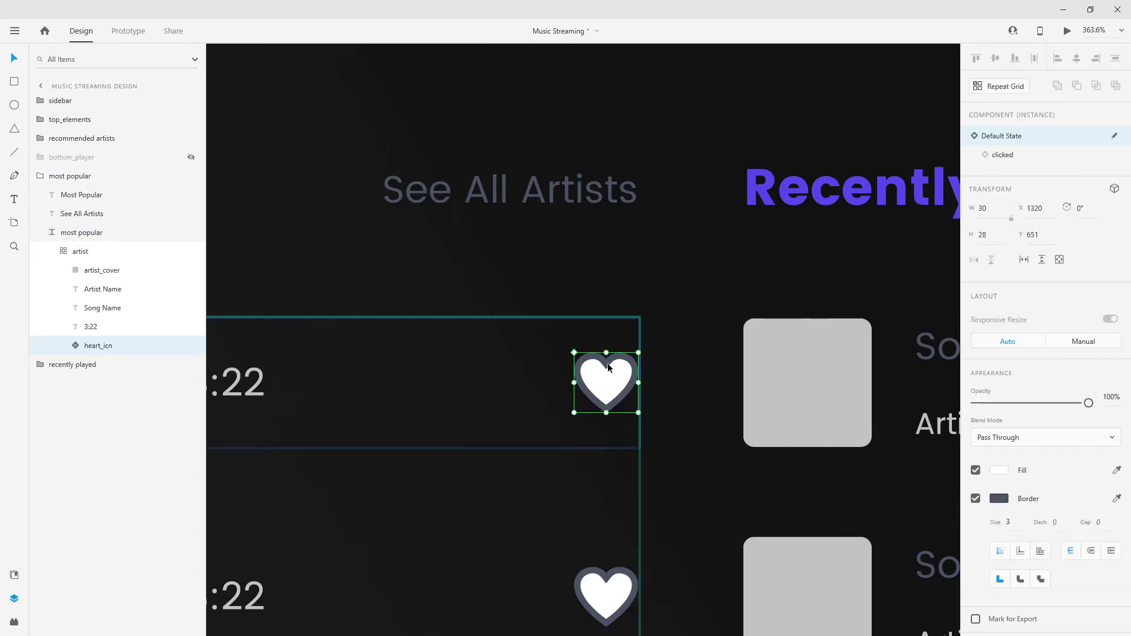
# Make the bottom_player group visible again on the design artboard.
pyautogui.hotkey('ctrl', '0')
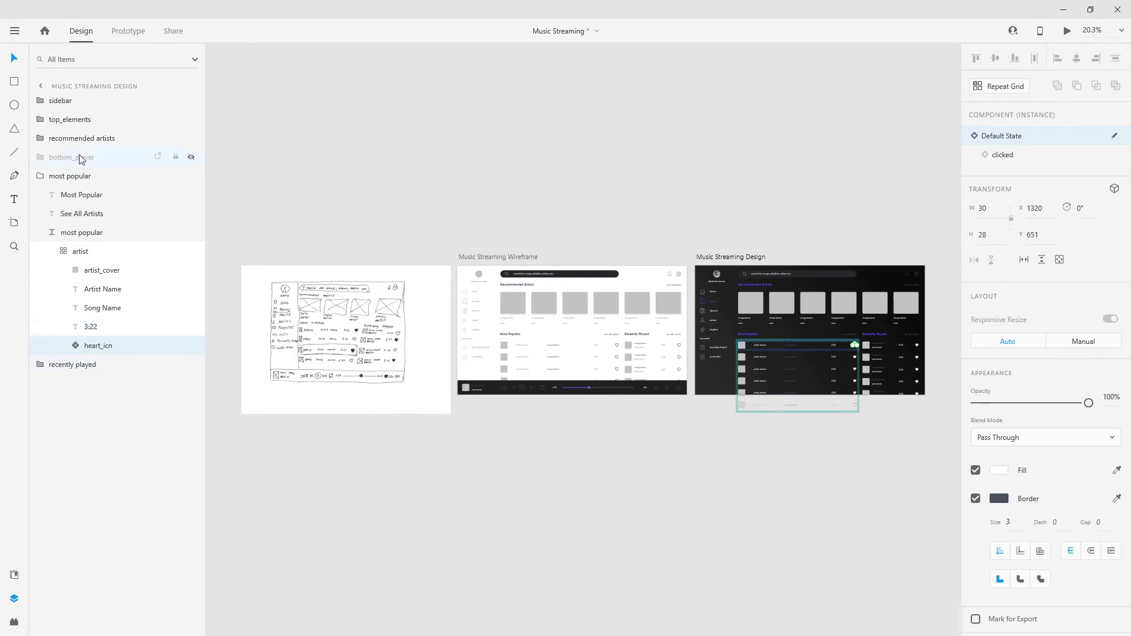
pyautogui.click(191, 157)
pyautogui.scroll(5, 926, 380)
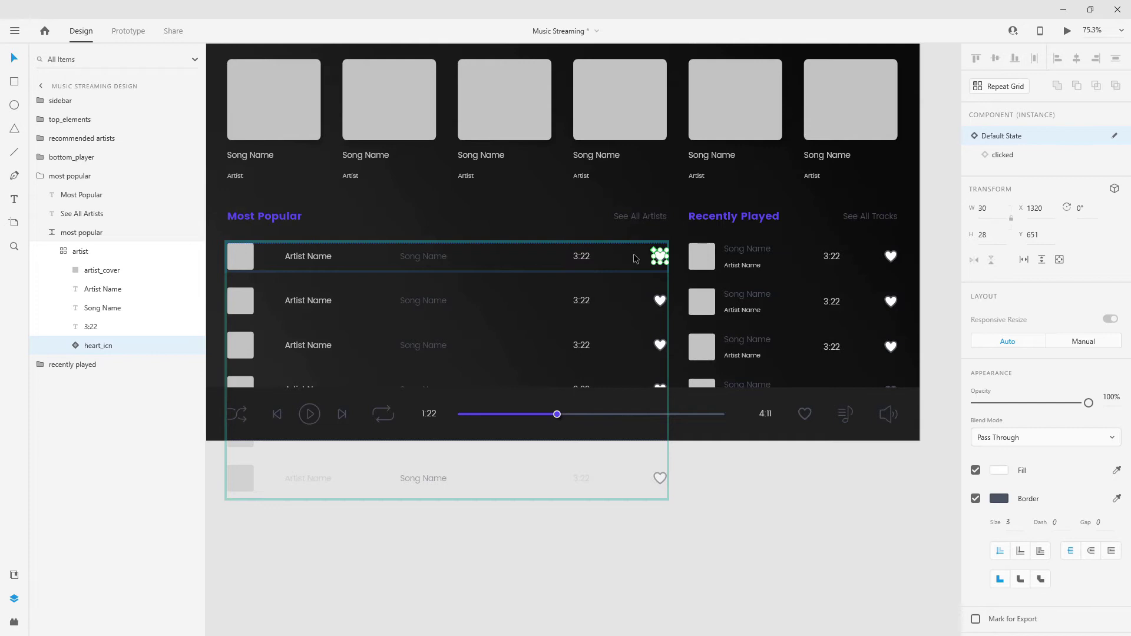
# Remove the fill from the heart shape inside the main heart_icn component on the wireframe artboard and check the design's hearts.
pyautogui.click(1115, 140)
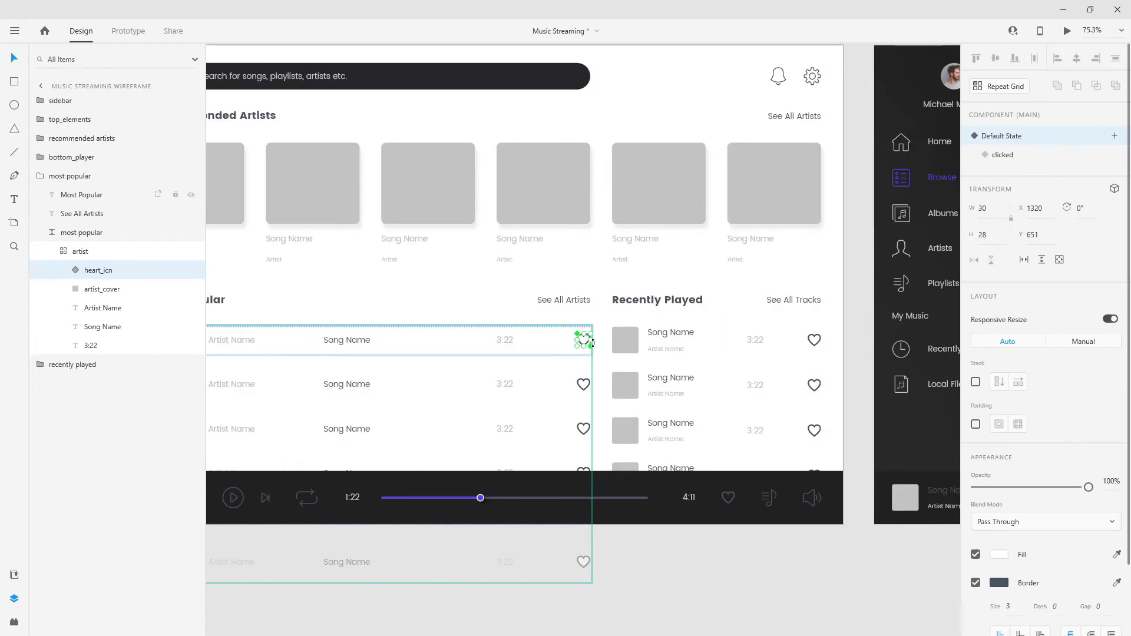
pyautogui.click(69, 270)
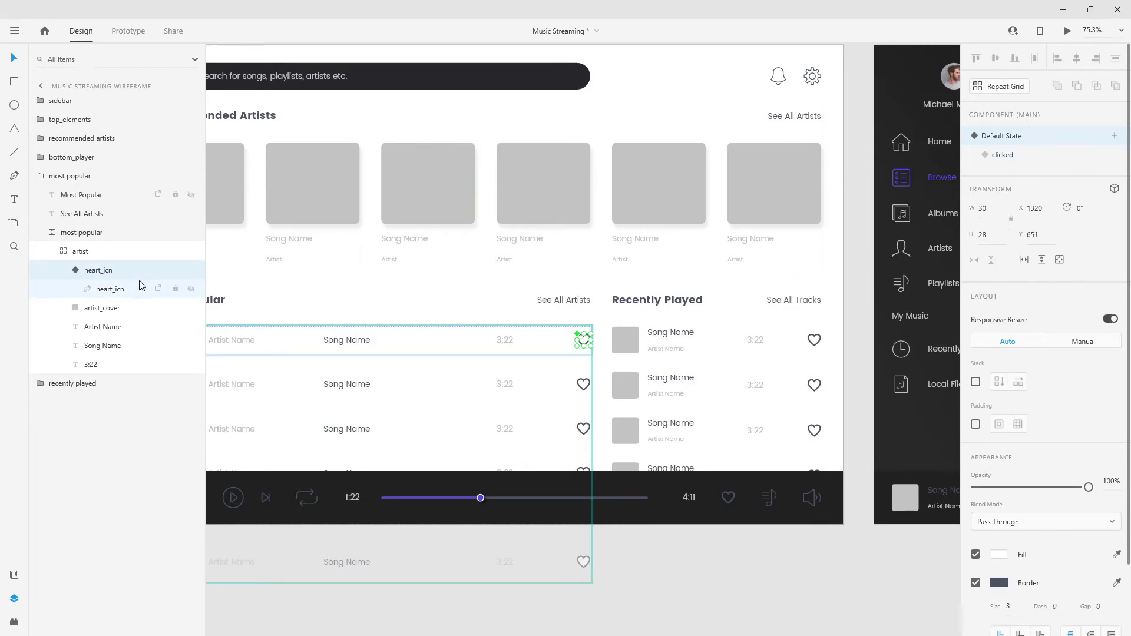
pyautogui.click(113, 290)
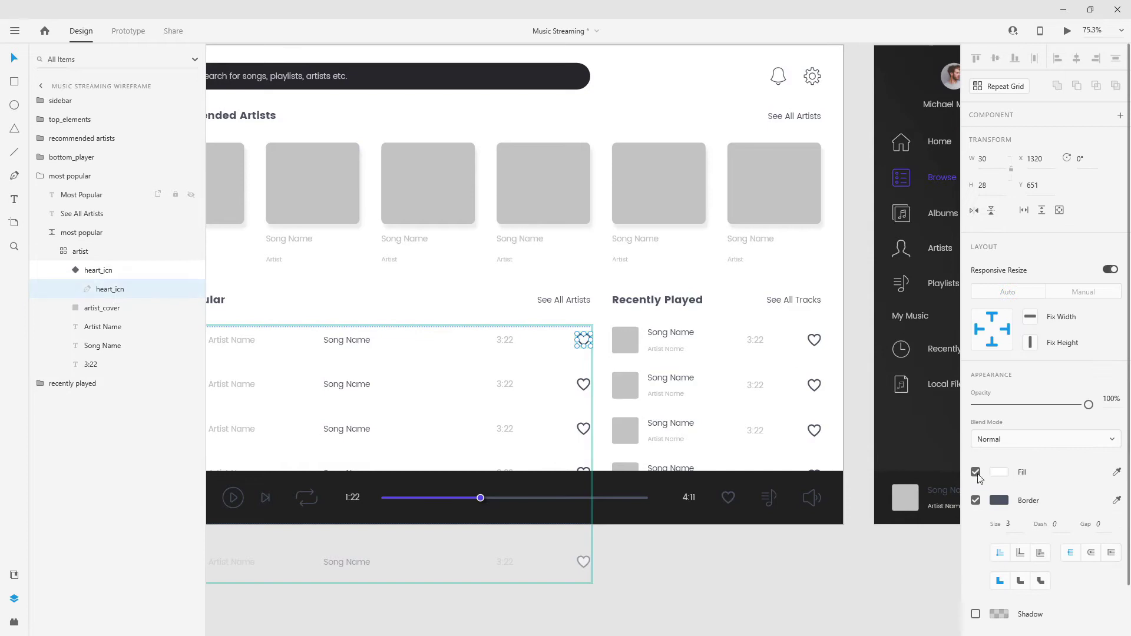
pyautogui.click(976, 473)
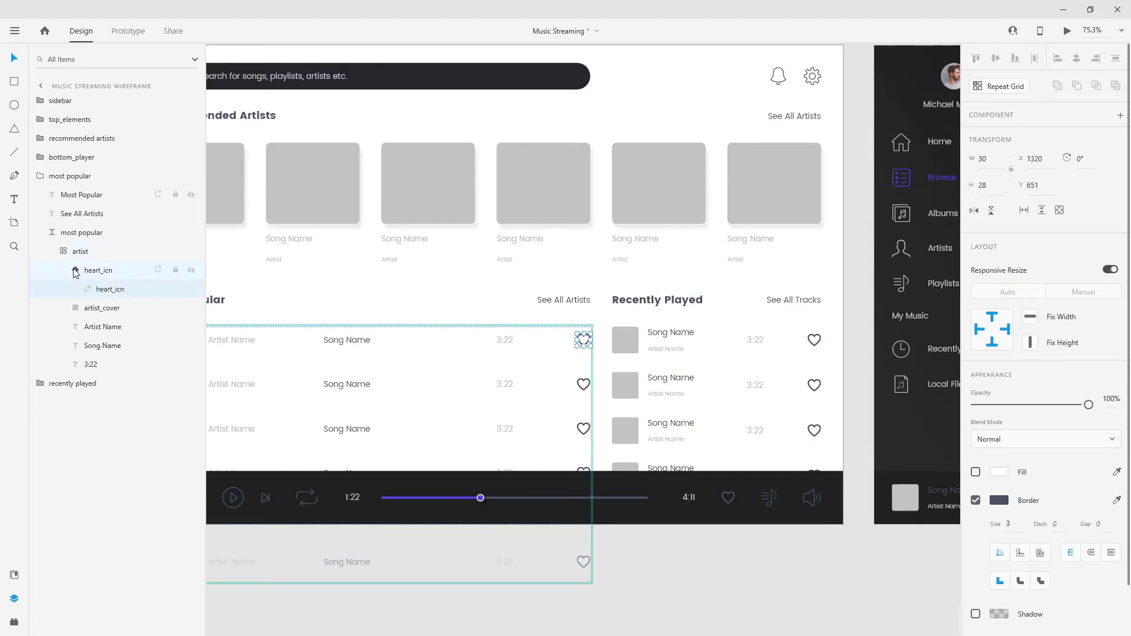
pyautogui.press('Escape')
pyautogui.press('Escape')
pyautogui.press('Escape')
pyautogui.press('Escape')
pyautogui.scroll(-3, 329, 221)
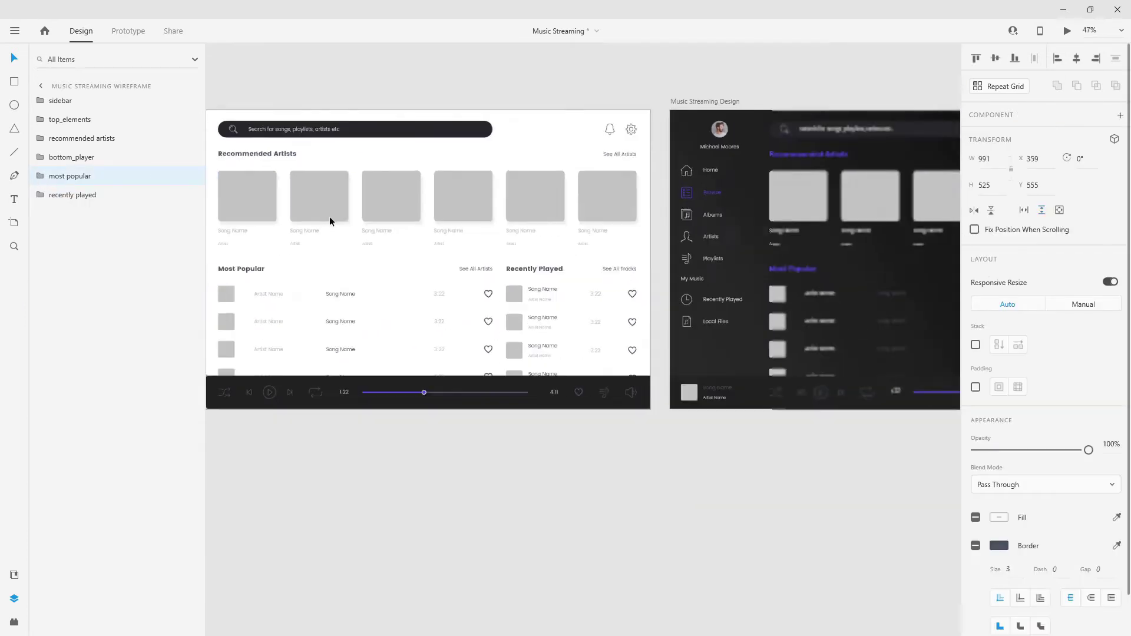
pyautogui.hscroll(5, 677, 229)
pyautogui.scroll(8, 649, 298)
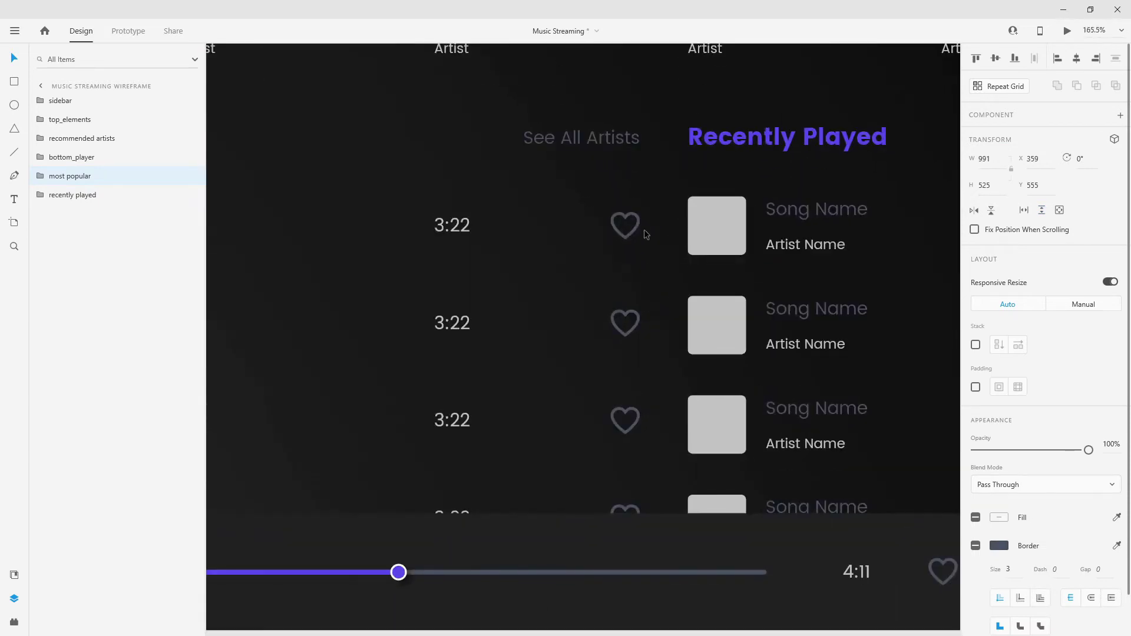
pyautogui.scroll(-6, 563, 424)
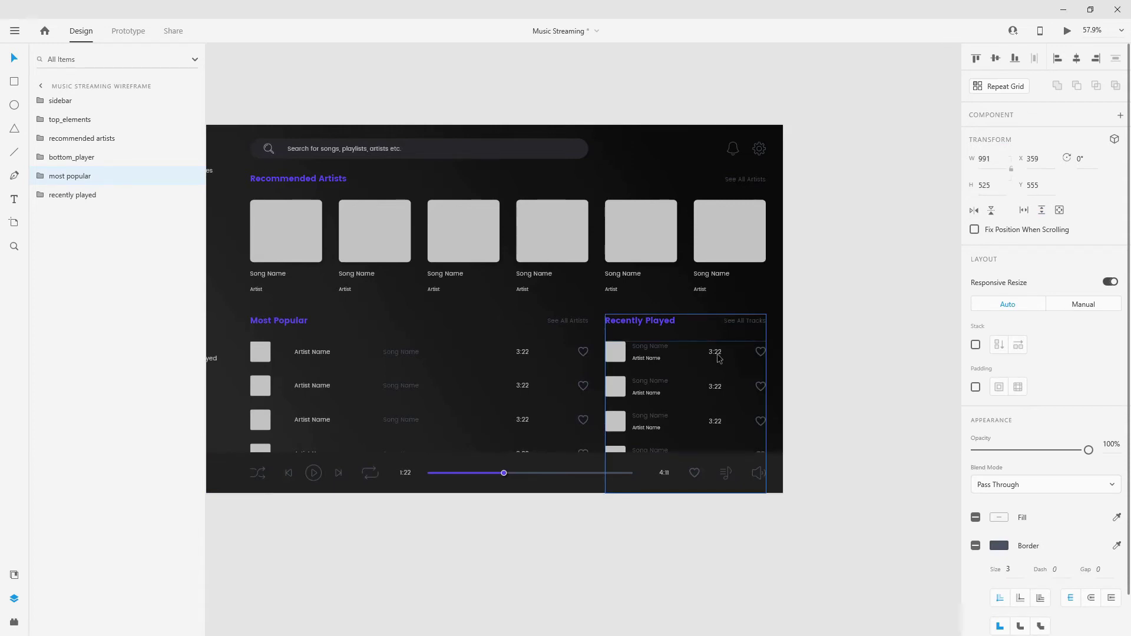
# Hide the bottom player of the design artboard and fill the Most Popular row covers with photos from the image files.
pyautogui.click(543, 480)
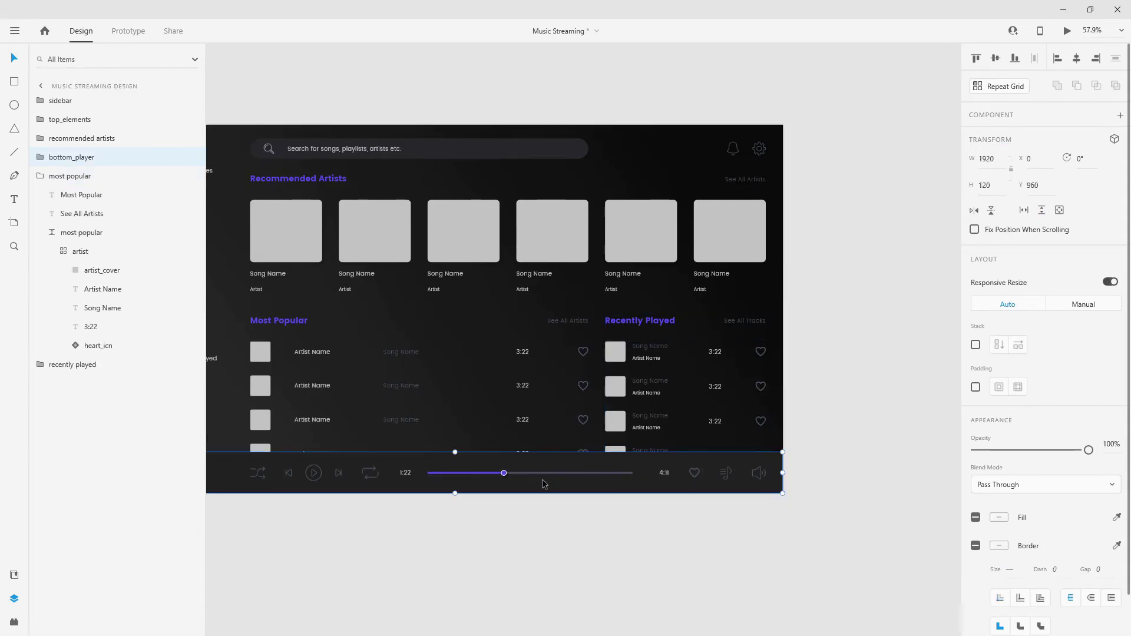
pyautogui.click(190, 157)
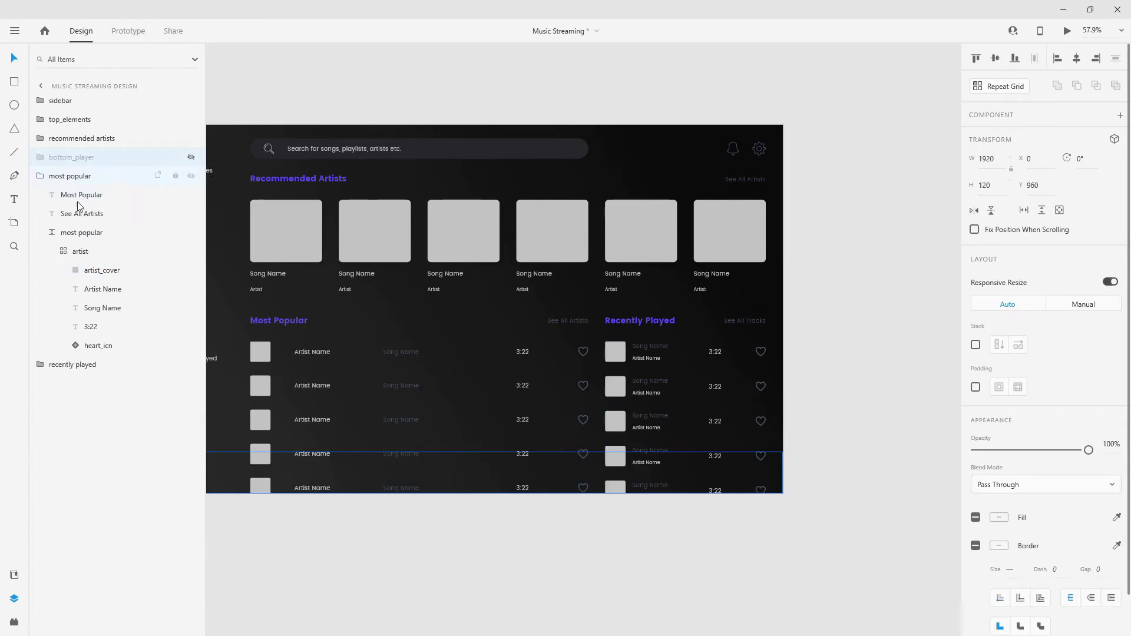
pyautogui.click(54, 234)
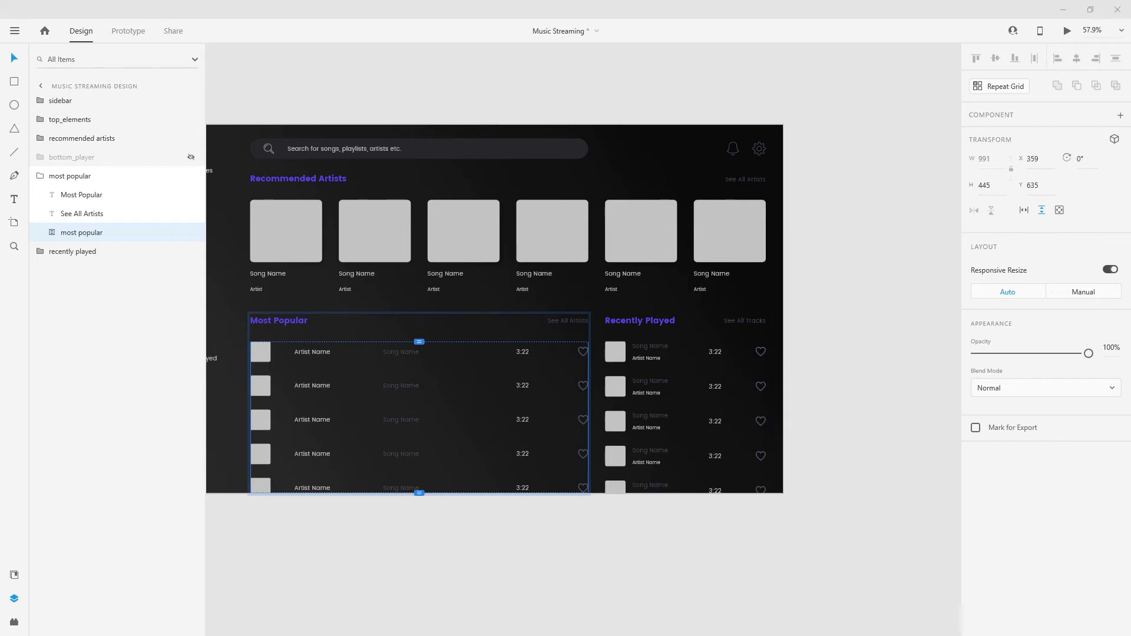
pyautogui.moveTo(329, 312); pyautogui.dragTo(262, 353)
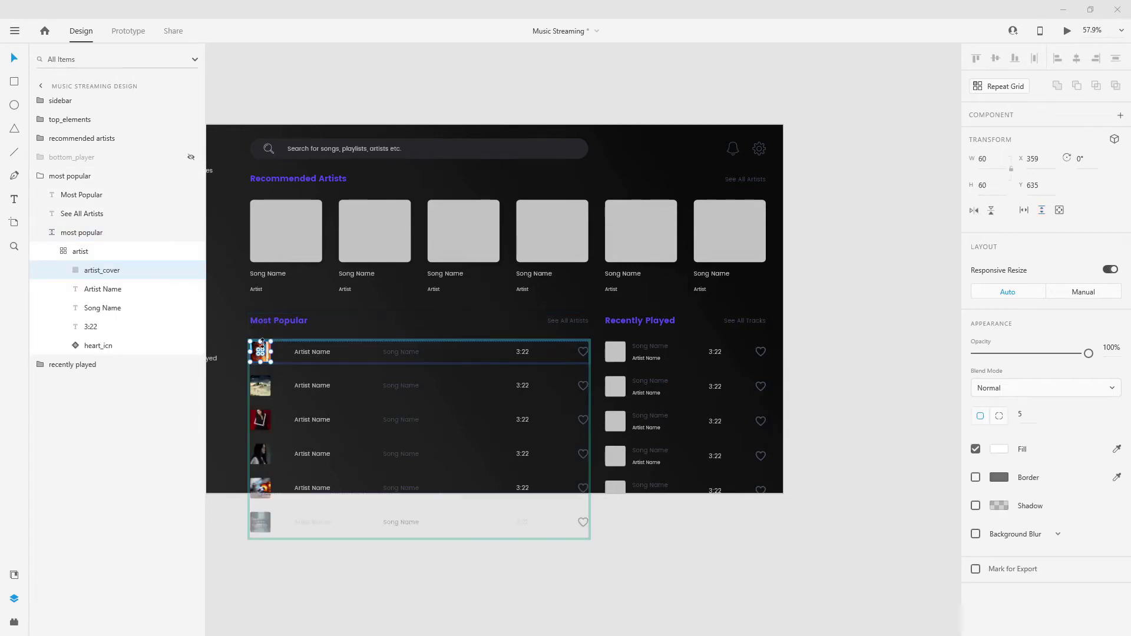
# Reposition the photos inside the cover thumbnails of the upper Most Popular rows, down to the fourth row.
pyautogui.scroll(6, 252, 341)
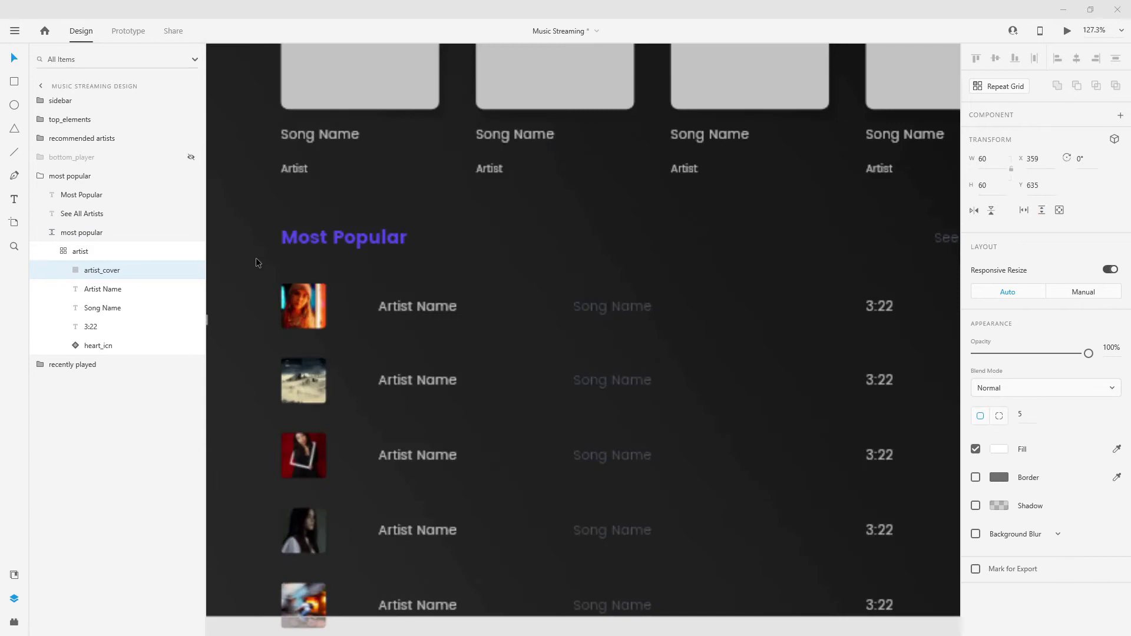
pyautogui.doubleClick(371, 363)
pyautogui.moveTo(371, 363); pyautogui.dragTo(370, 377)
pyautogui.scroll(-5, 369, 377)
pyautogui.doubleClick(369, 319)
pyautogui.moveTo(369, 320); pyautogui.dragTo(368, 349)
pyautogui.press('Escape')
pyautogui.scroll(-2, 368, 337)
pyautogui.doubleClick(367, 336)
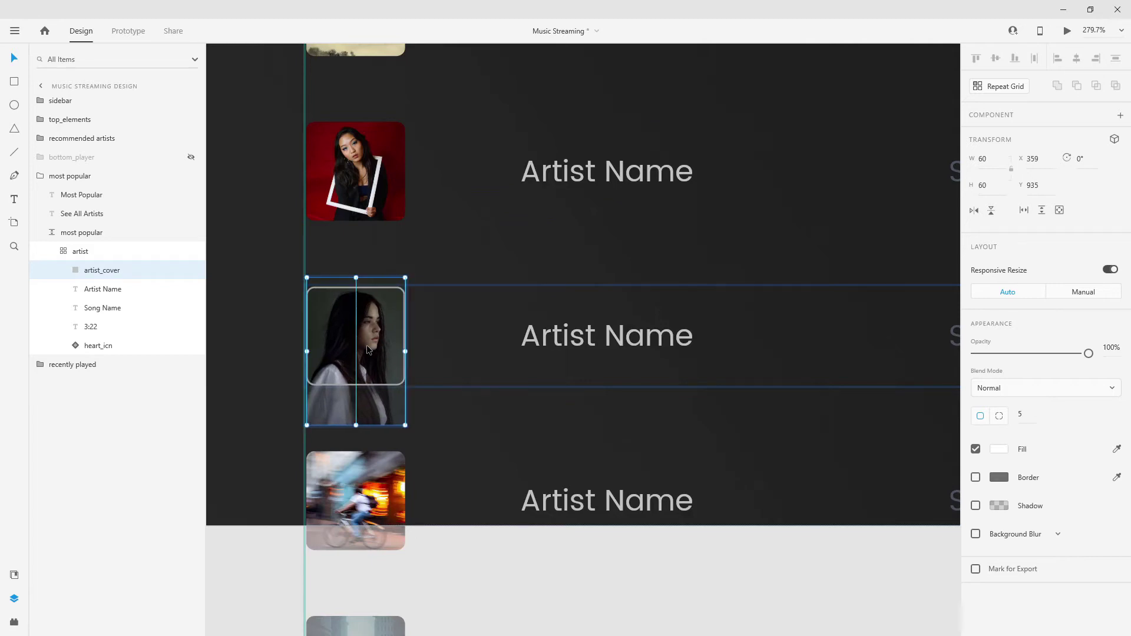
# Reposition the photos inside the cover thumbnails of the last two Most Popular rows.
pyautogui.scroll(-2, 367, 348)
pyautogui.doubleClick(373, 362)
pyautogui.moveTo(372, 362); pyautogui.dragTo(372, 350)
pyautogui.scroll(-2, 373, 350)
pyautogui.doubleClick(365, 428)
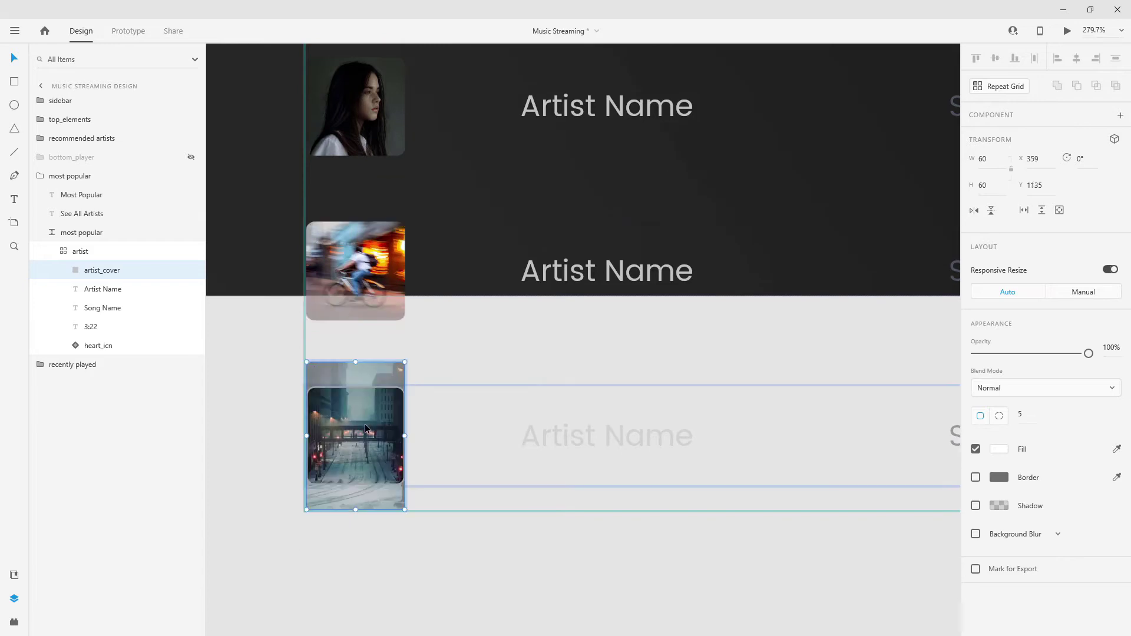
pyautogui.moveTo(374, 428); pyautogui.dragTo(373, 409)
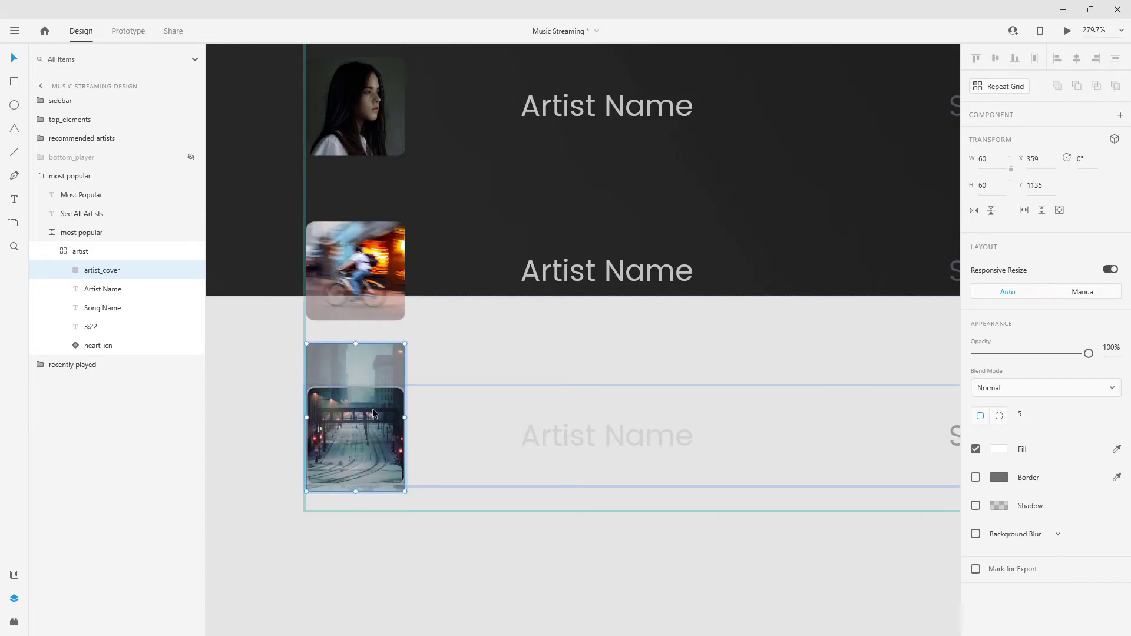
# Populate the artist names of the Most Popular repeat grid from the artists text file.
pyautogui.click(80, 233)
pyautogui.scroll(-5, 483, 258)
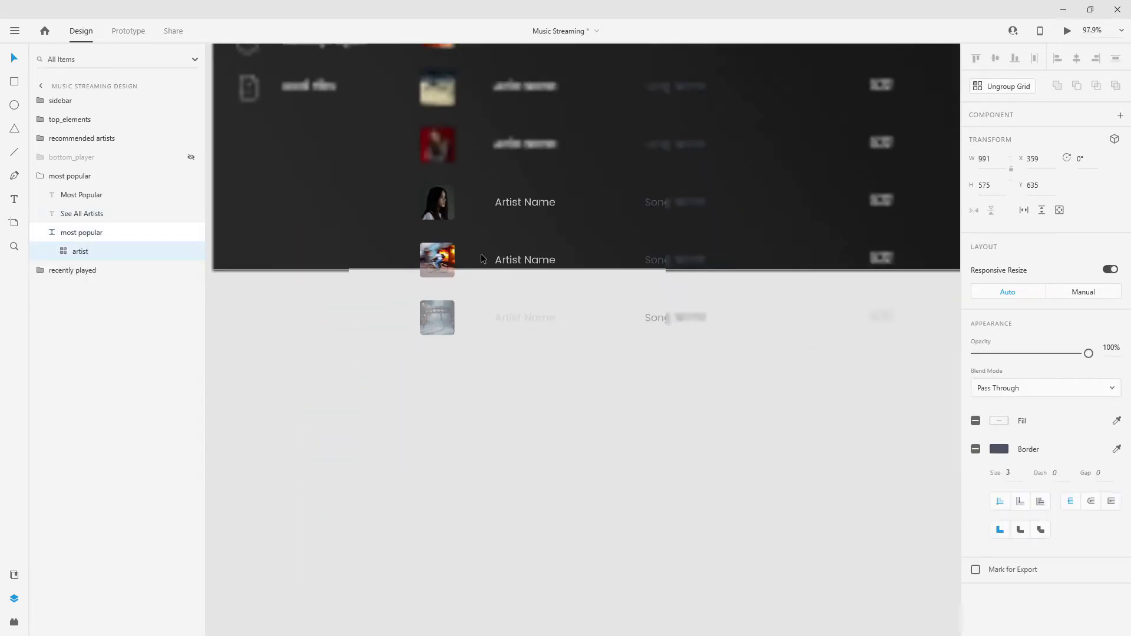
pyautogui.scroll(1, 483, 258)
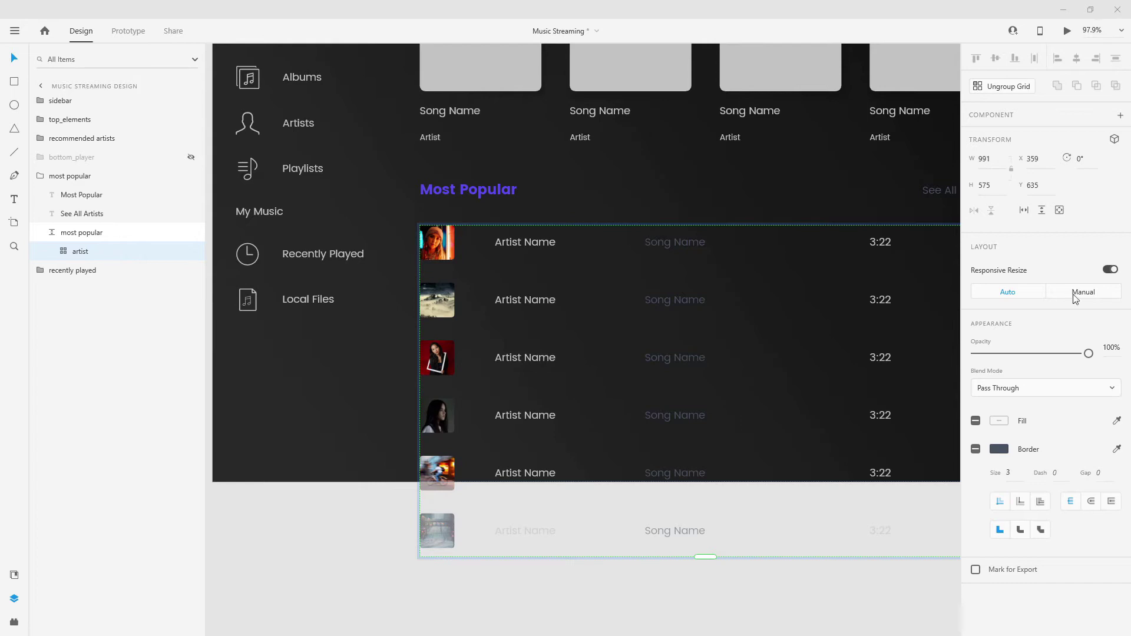
pyautogui.moveTo(547, 241); pyautogui.dragTo(532, 241)
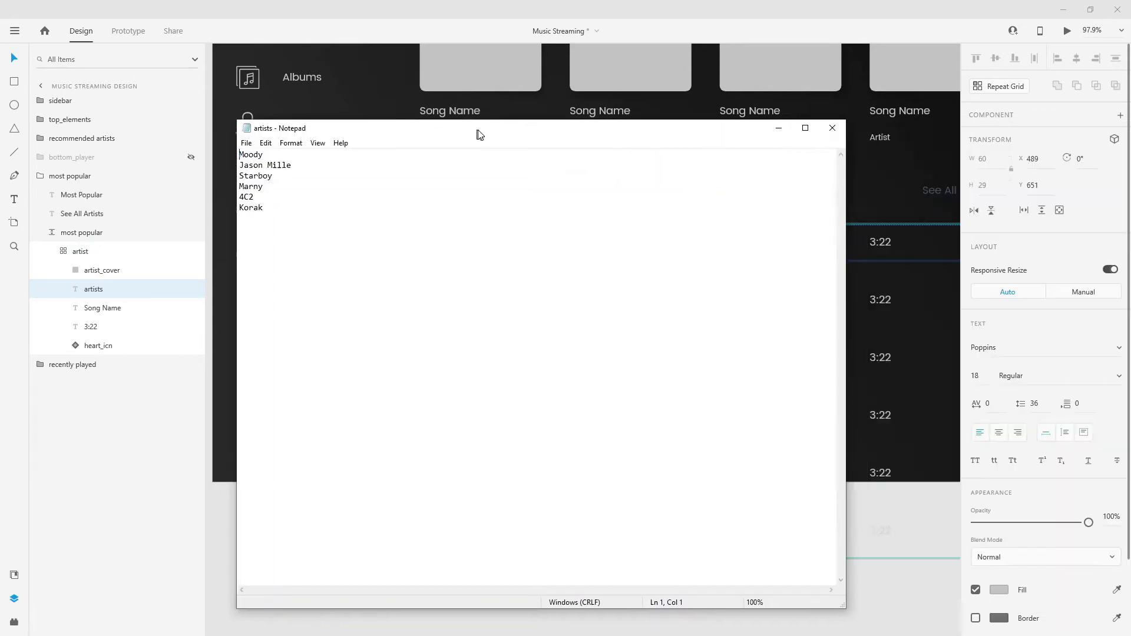
# Review the list of names in the artists text file in Notepad and close the file.
pyautogui.moveTo(450, 121); pyautogui.dragTo(518, 98)
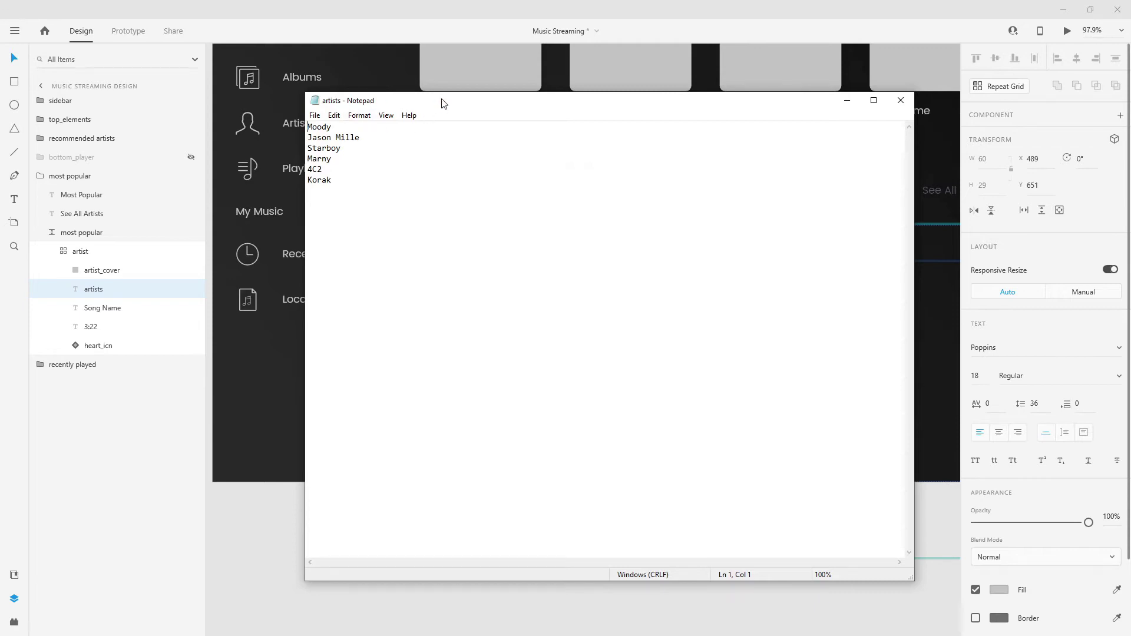
pyautogui.moveTo(353, 179); pyautogui.dragTo(342, 120)
pyautogui.click(371, 243)
pyautogui.click(901, 101)
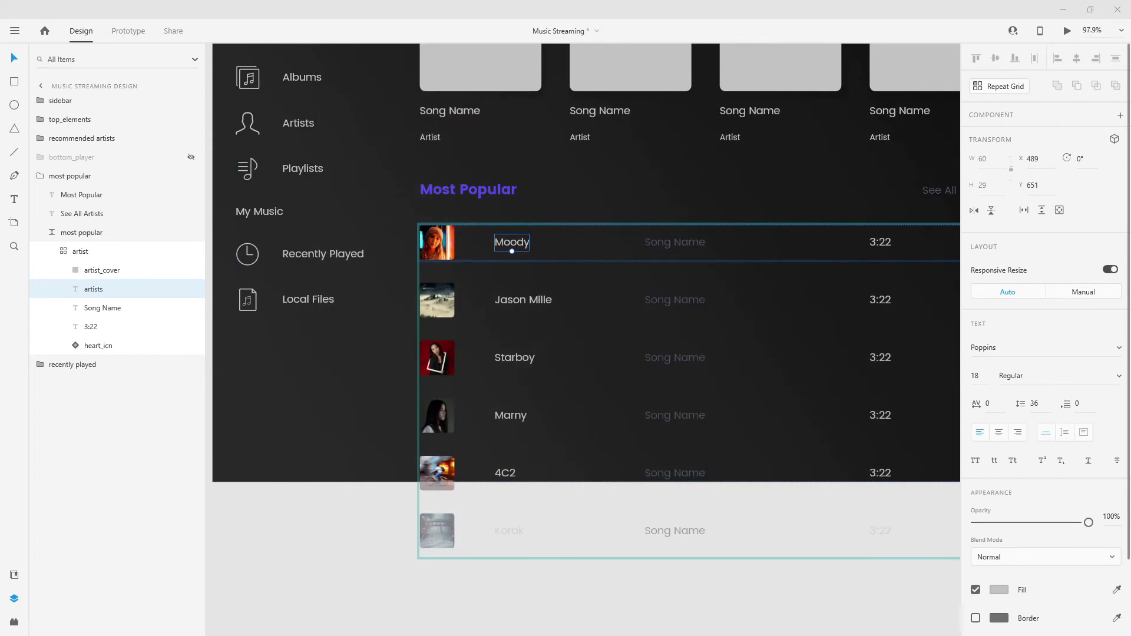
# Populate the artist names and song names of the Most Popular repeat grid from the artists and song names text files.
pyautogui.moveTo(530, 260); pyautogui.dragTo(523, 244)
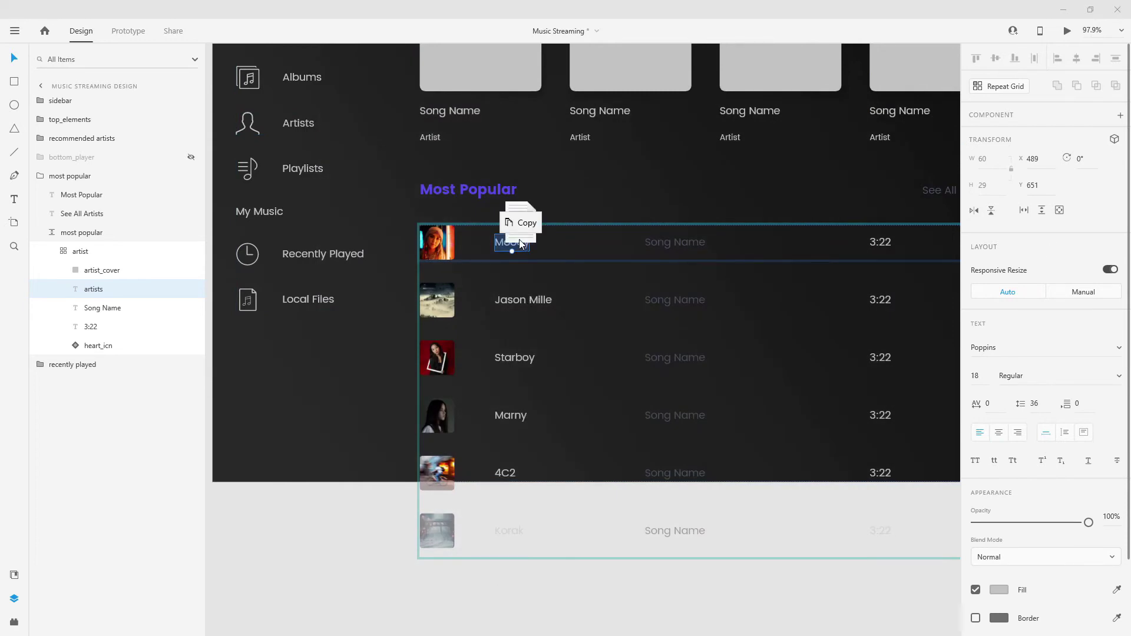
pyautogui.moveTo(521, 243); pyautogui.dragTo(521, 243)
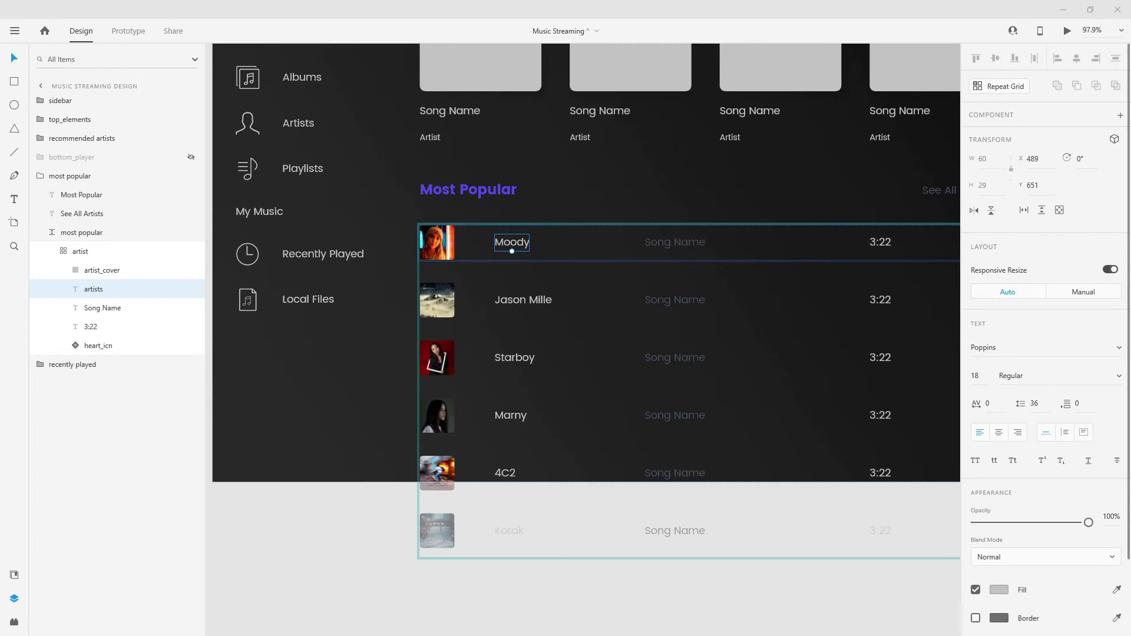
pyautogui.click(674, 246)
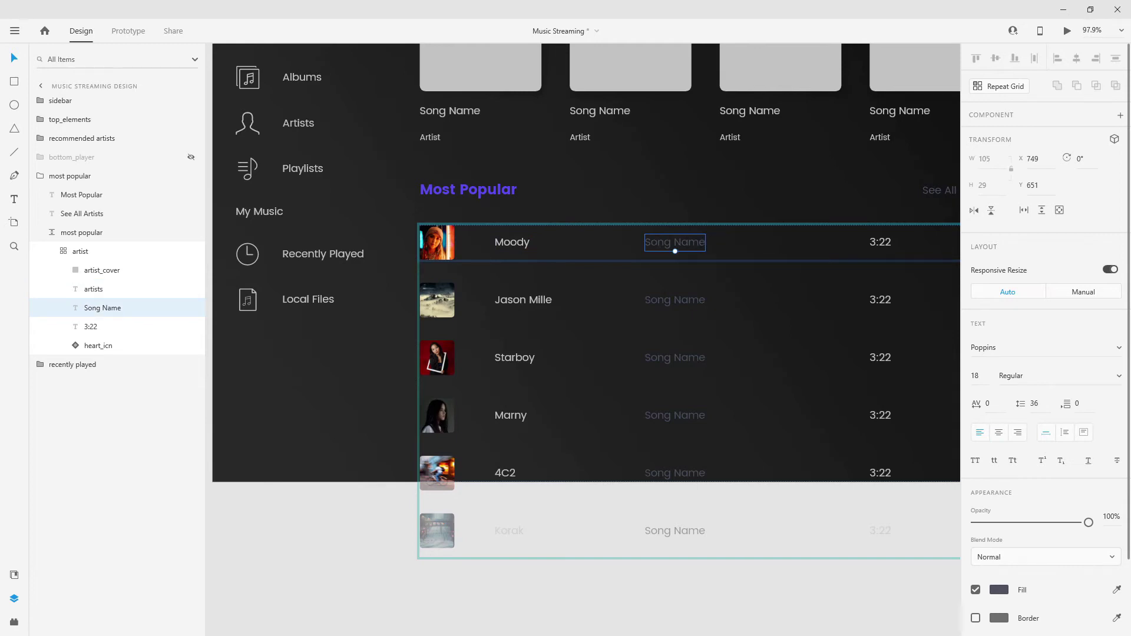
pyautogui.moveTo(669, 260); pyautogui.dragTo(663, 236)
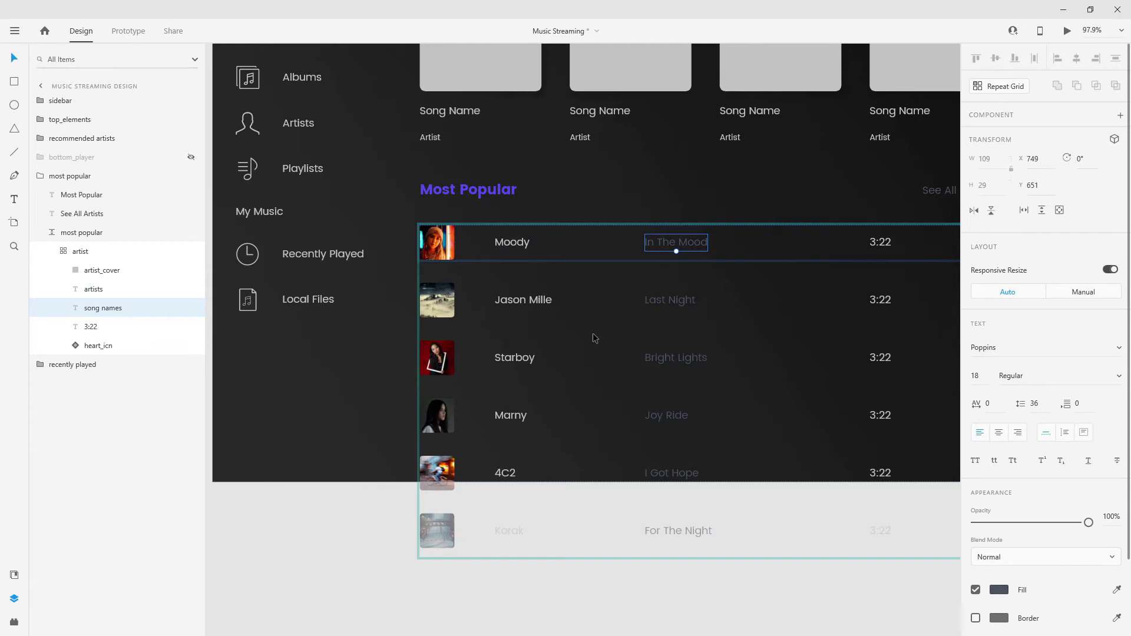
# Populate the track durations of the Most Popular repeat grid from the time stamps text file and leave the row's contents.
pyautogui.hscroll(5, 682, 333)
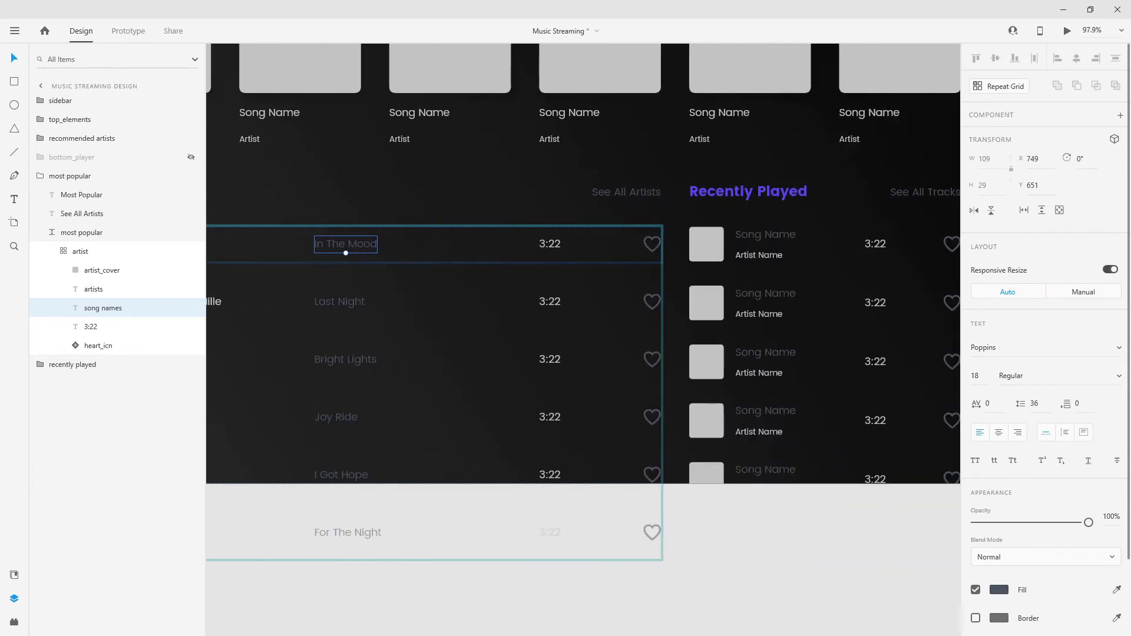
pyautogui.click(550, 245)
pyautogui.moveTo(662, 228); pyautogui.dragTo(549, 244)
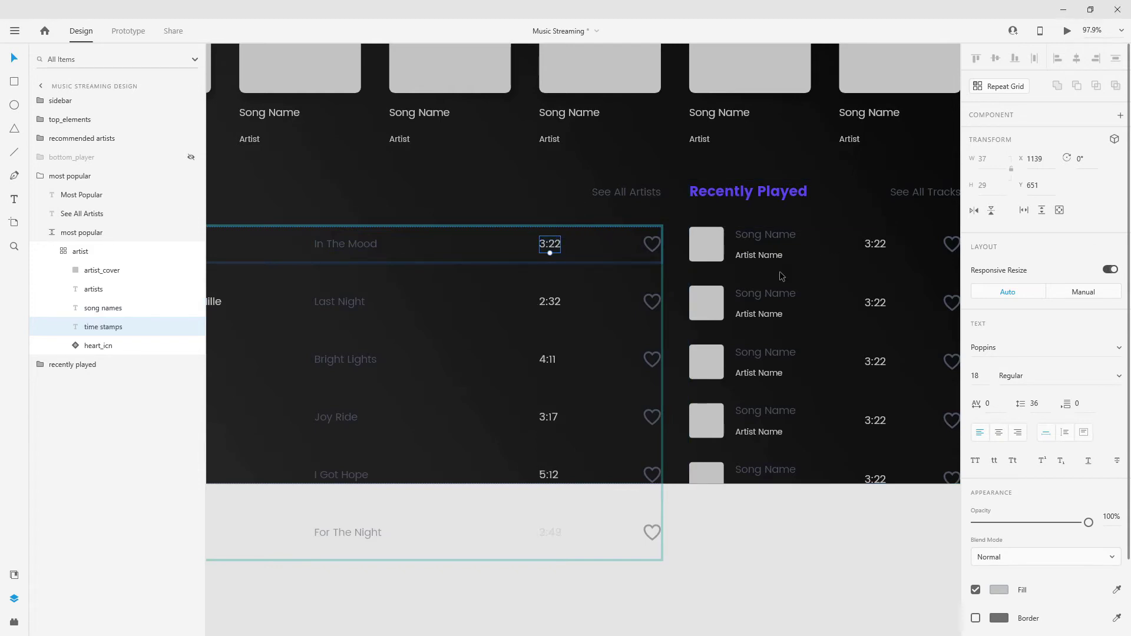
pyautogui.scroll(-5, 781, 272)
pyautogui.press('Escape')
pyautogui.press('Escape')
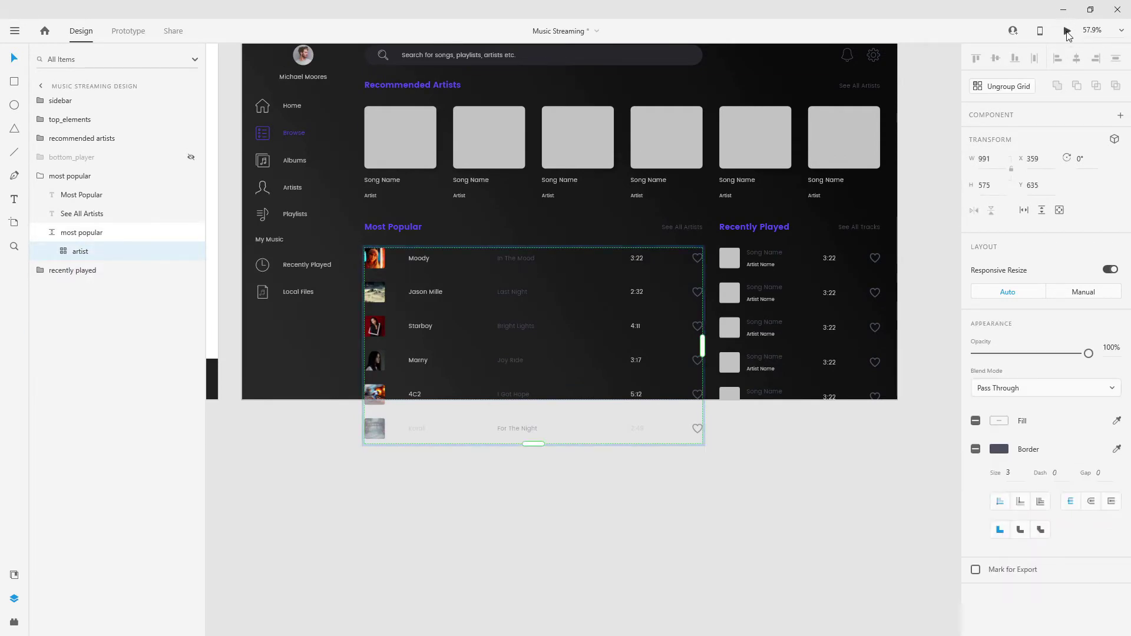
# Preview the design, examine the scrolling of the Most Popular list, and close the preview.
pyautogui.click(1068, 33)
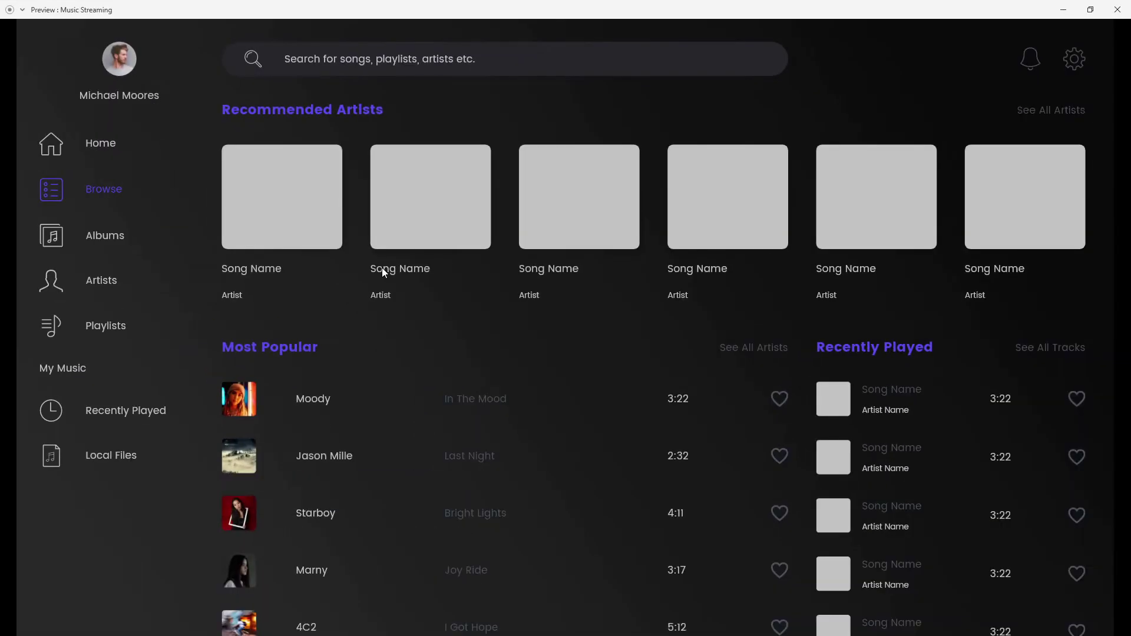
pyautogui.scroll(-3, 338, 528)
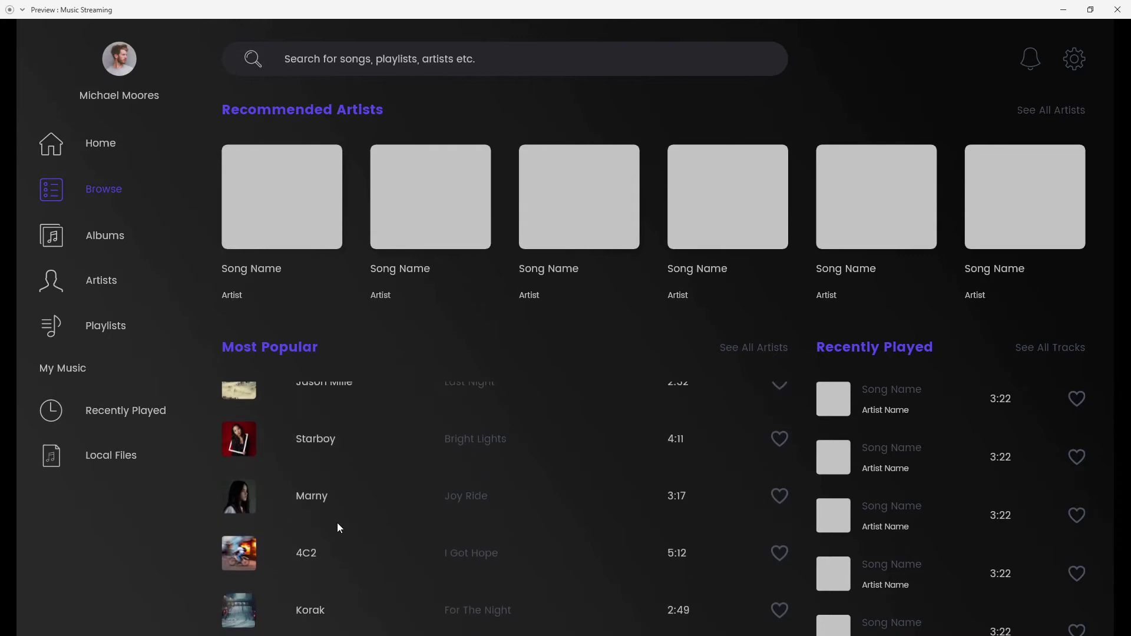
pyautogui.scroll(3, 339, 527)
pyautogui.scroll(-2, 337, 517)
pyautogui.scroll(2, 337, 517)
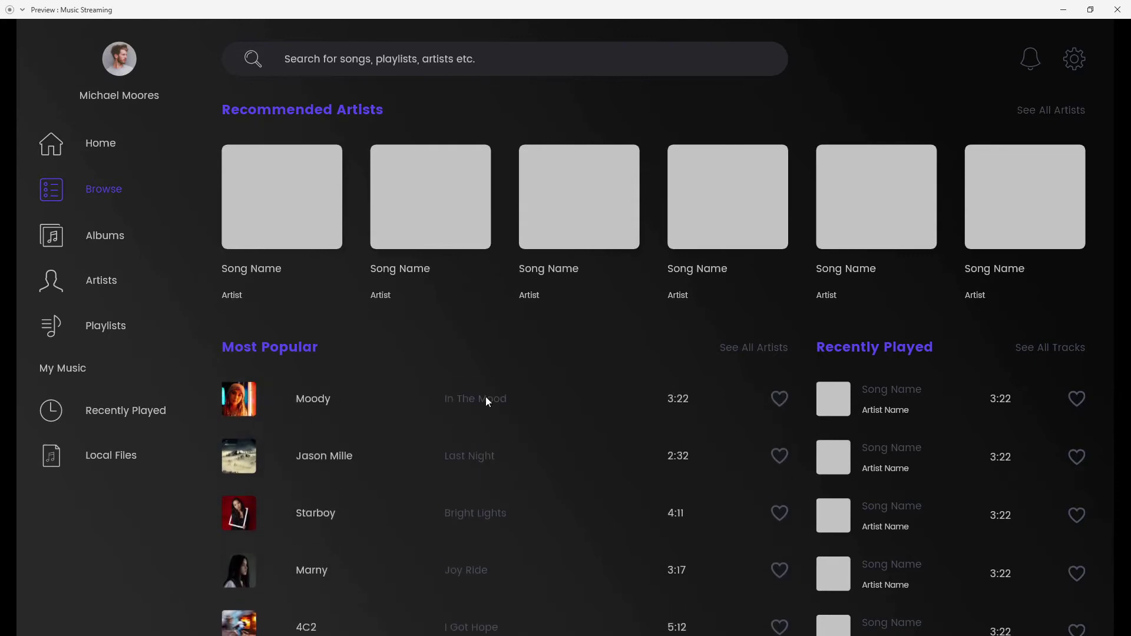
pyautogui.scroll(-3, 687, 479)
pyautogui.scroll(3, 690, 574)
pyautogui.click(1117, 9)
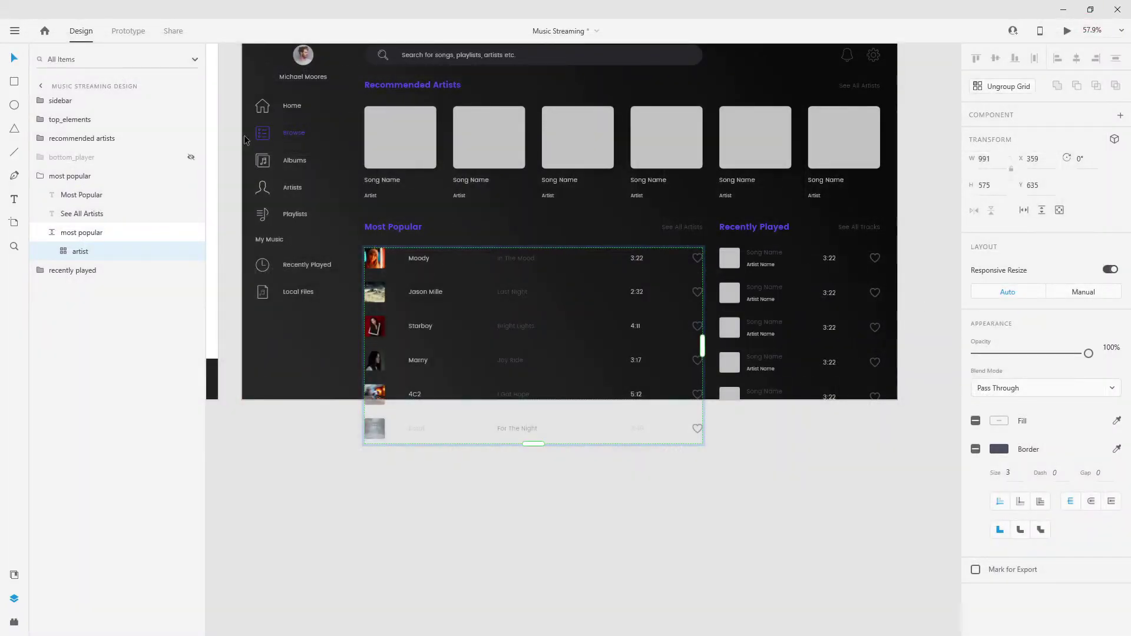
# Fill the artist_cover thumbnails of the Recently Played repeat grid with the cover photos.
pyautogui.click(40, 175)
pyautogui.click(40, 194)
pyautogui.click(51, 253)
pyautogui.click(52, 252)
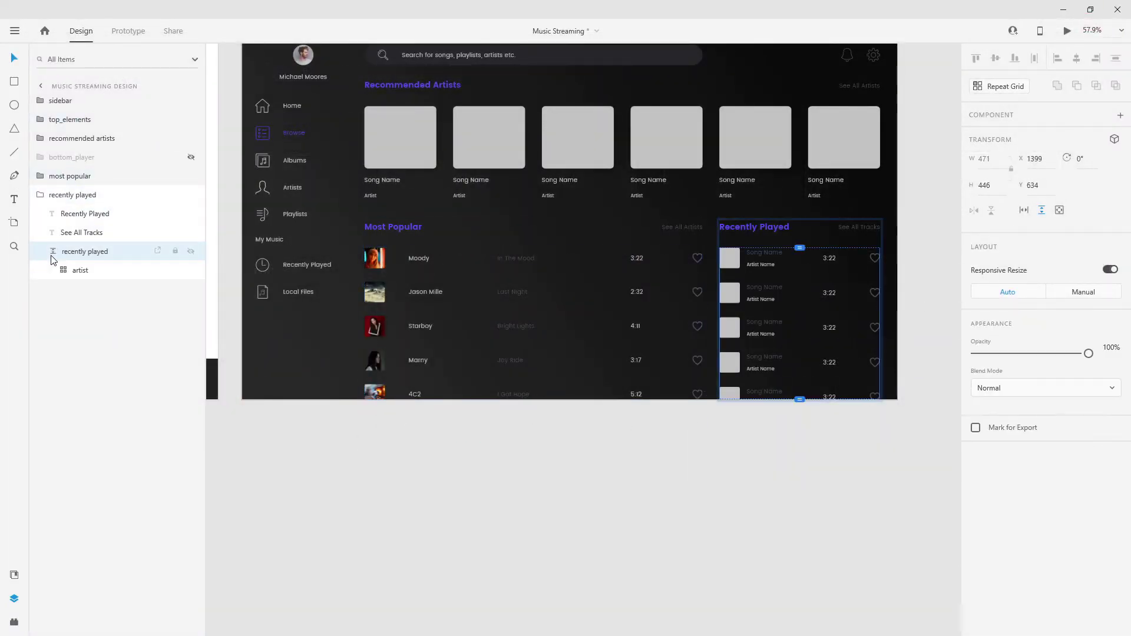
pyautogui.click(64, 270)
pyautogui.click(102, 289)
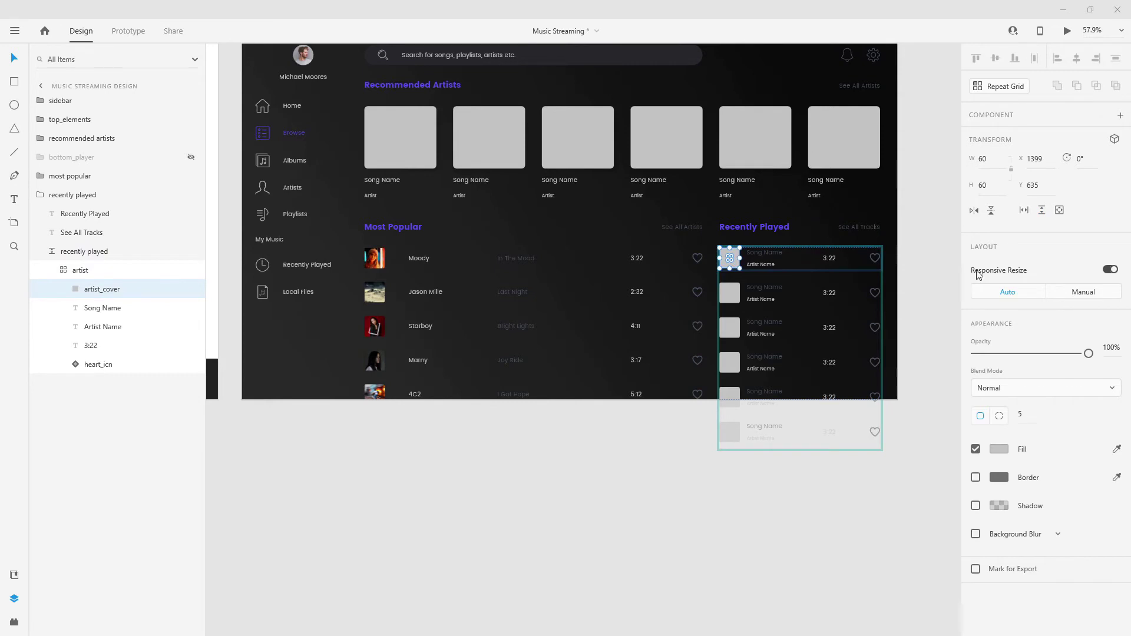
pyautogui.moveTo(730, 258); pyautogui.dragTo(730, 259)
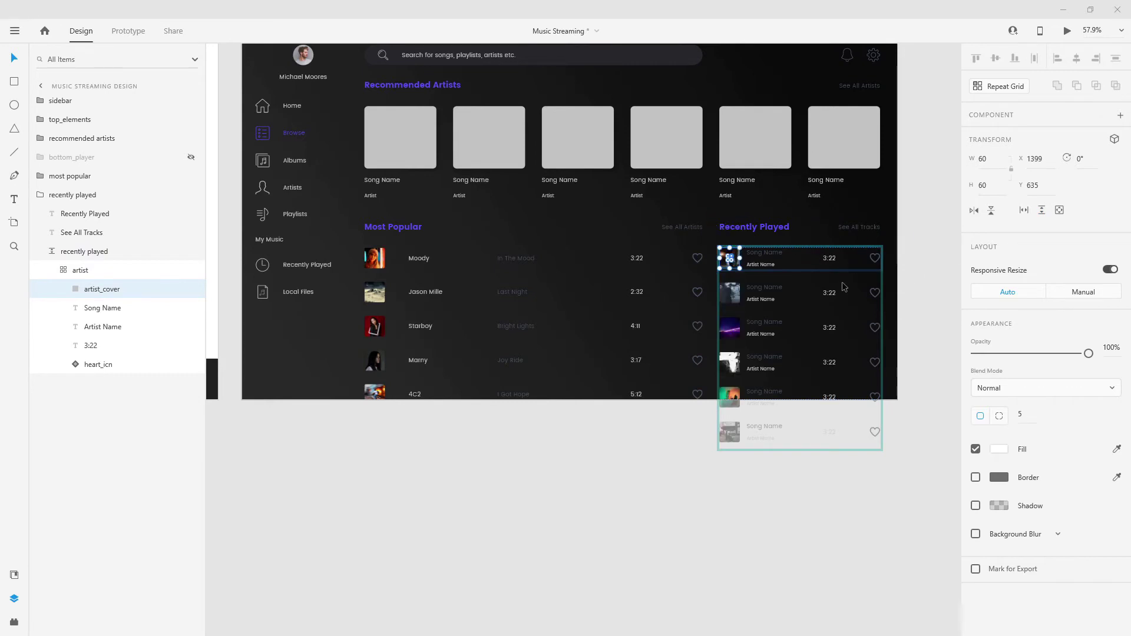
# Reposition the photos inside the cover thumbnails of the first four Recently Played rows.
pyautogui.scroll(8, 754, 221)
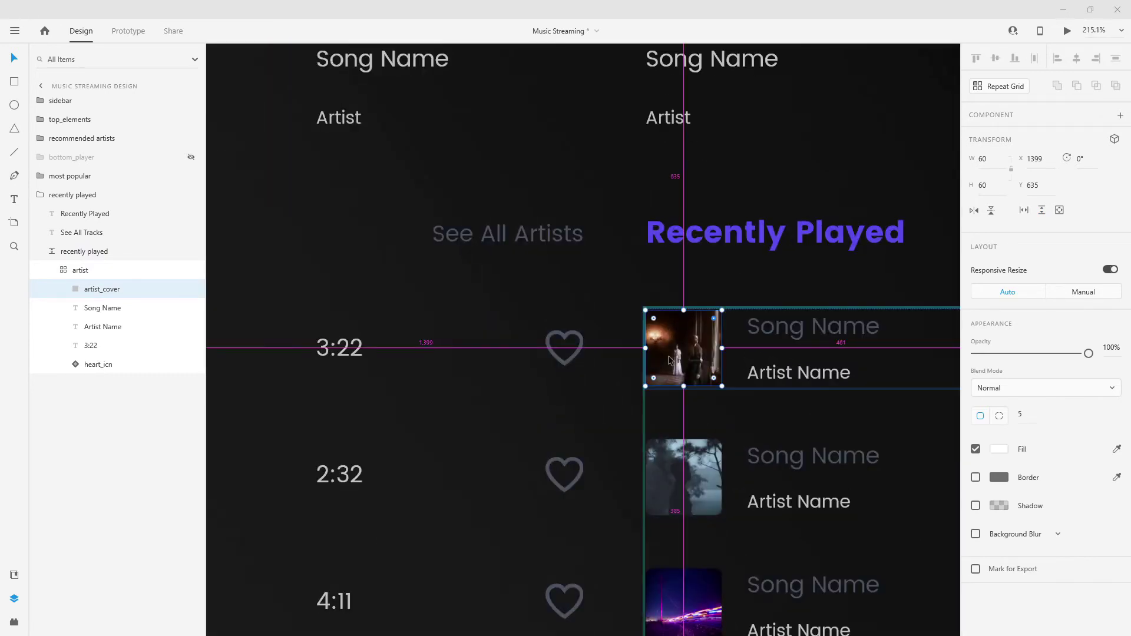
pyautogui.moveTo(698, 351); pyautogui.dragTo(700, 326)
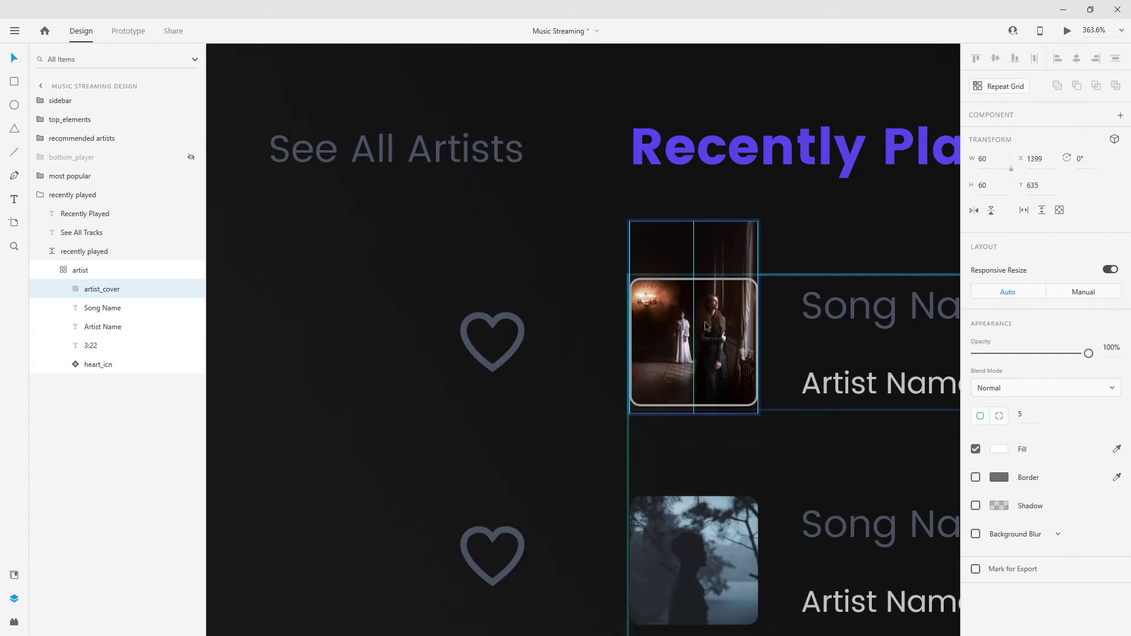
pyautogui.scroll(-3, 706, 355)
pyautogui.scroll(-2, 706, 356)
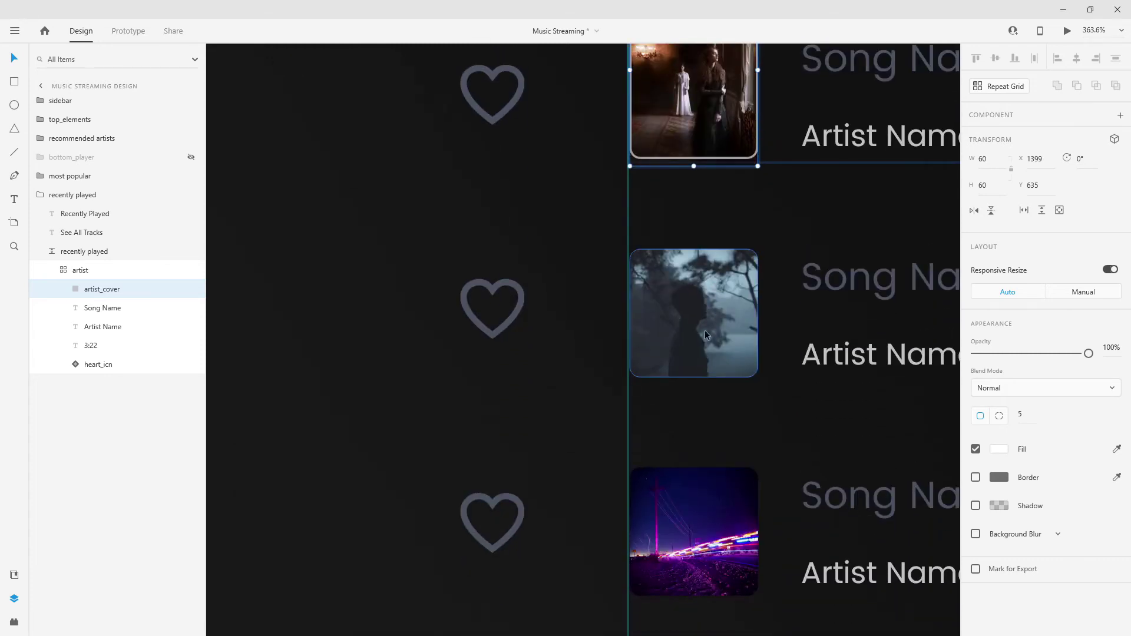
pyautogui.doubleClick(717, 334)
pyautogui.scroll(-5, 720, 353)
pyautogui.doubleClick(715, 335)
pyautogui.scroll(-3, 720, 377)
pyautogui.scroll(-1, 723, 447)
pyautogui.doubleClick(709, 324)
pyautogui.moveTo(709, 324)
pyautogui.mouseDown()
pyautogui.moveTo(709, 347)
pyautogui.moveTo(718, 322)
pyautogui.mouseUp()
# Reposition the photos inside the cover thumbnails of the last two Recently Played rows.
pyautogui.scroll(-2, 712, 354)
pyautogui.scroll(-2, 711, 382)
pyautogui.doubleClick(707, 325)
pyautogui.scroll(-4, 713, 354)
pyautogui.doubleClick(709, 370)
pyautogui.press('Escape')
pyautogui.scroll(-8, 564, 346)
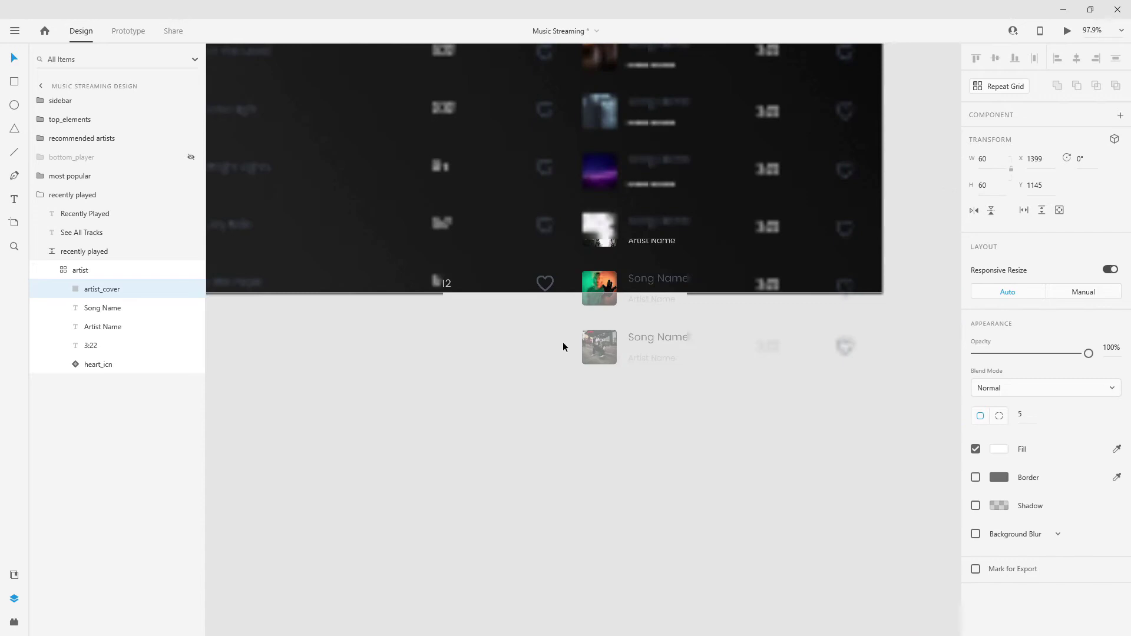
# Populate the song and artist names of the Recently Played repeat grid from the song names 2 and artists 2 text files.
pyautogui.click(682, 206)
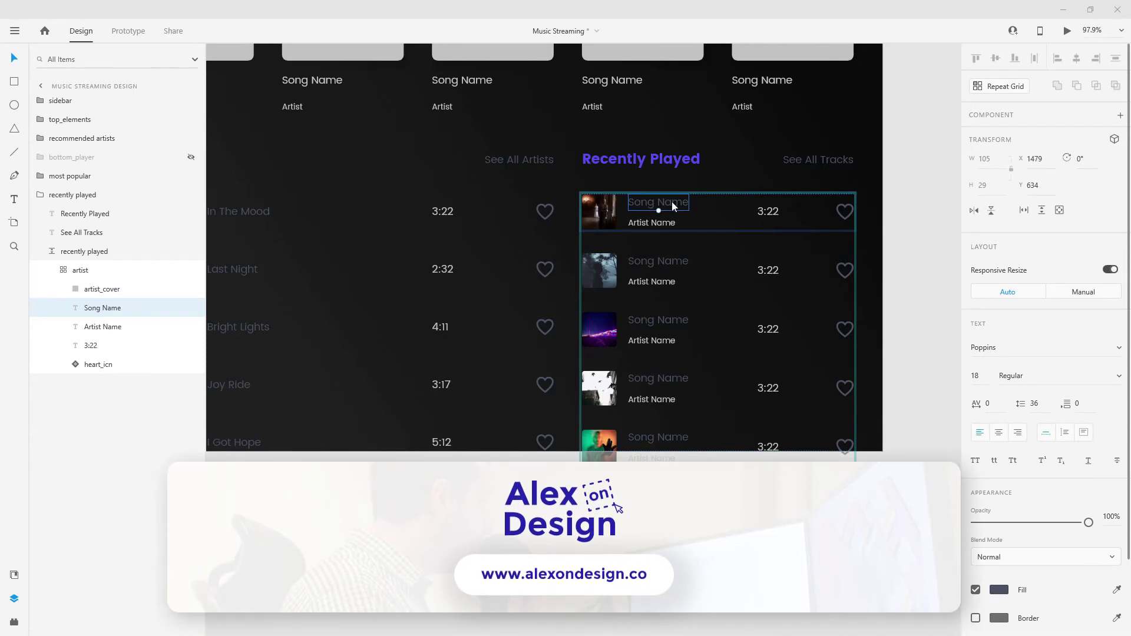
pyautogui.click(659, 223)
pyautogui.click(671, 203)
pyautogui.moveTo(1125, 189); pyautogui.dragTo(671, 204)
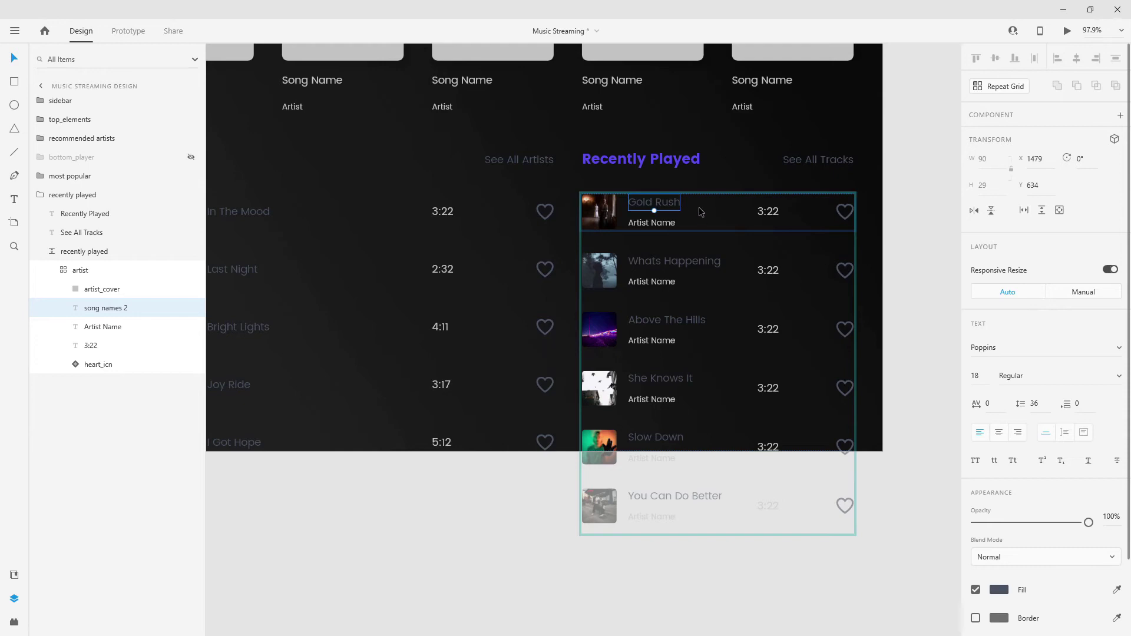
pyautogui.click(643, 224)
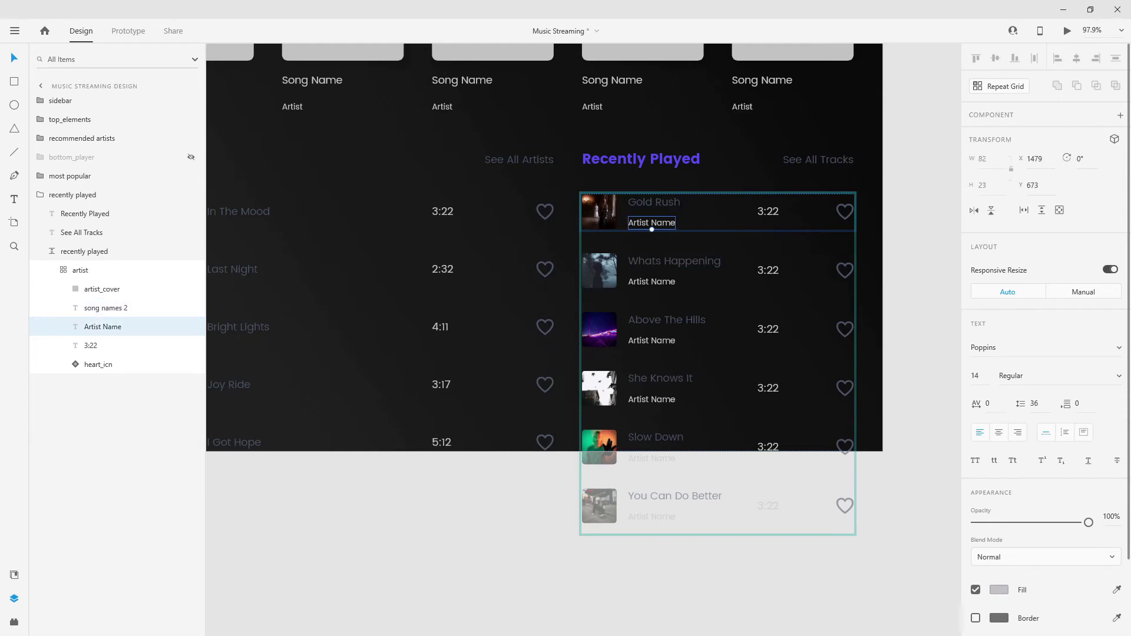
pyautogui.moveTo(691, 203); pyautogui.dragTo(651, 222)
# Populate the Recently Played track durations from the time stamps 2 text file and collapse the recently played layer group.
pyautogui.click(776, 217)
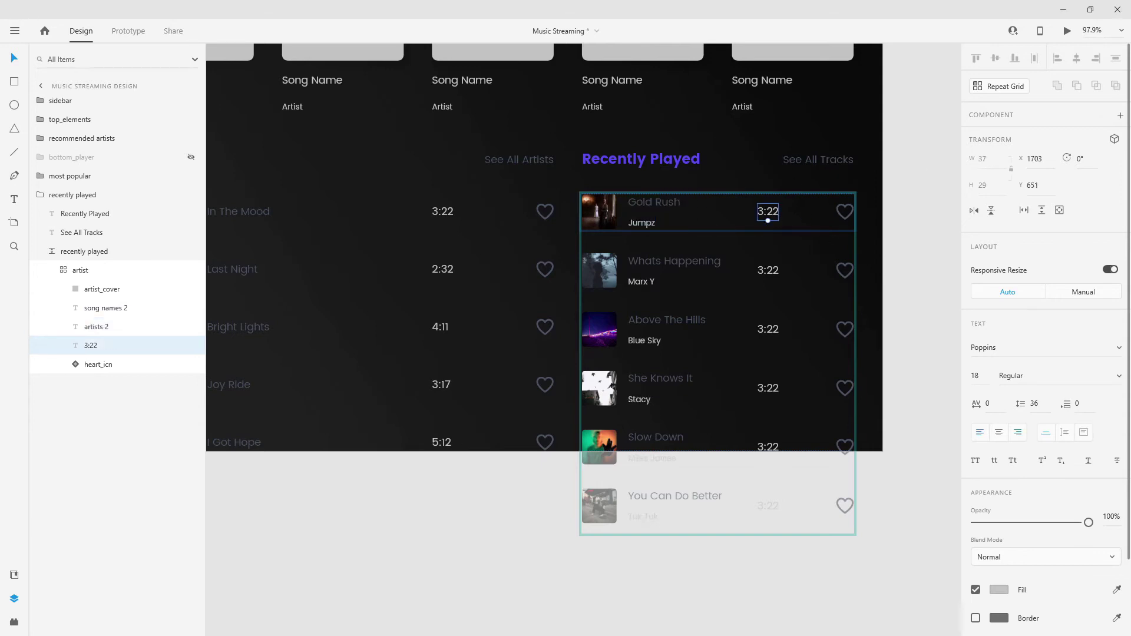
pyautogui.moveTo(795, 224); pyautogui.dragTo(768, 211)
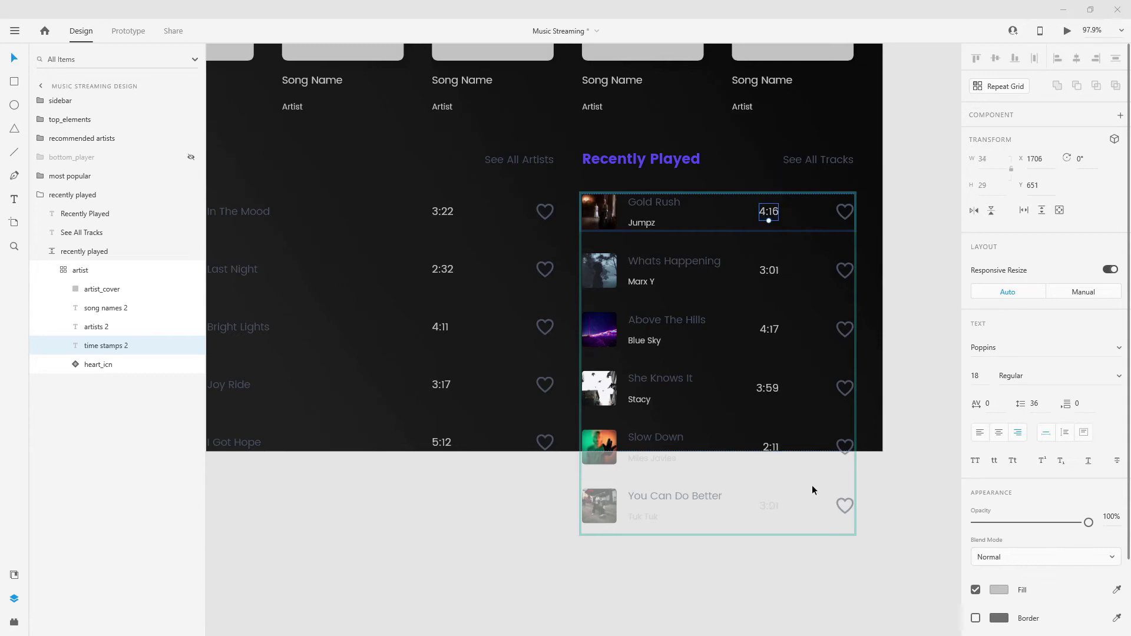
pyautogui.click(59, 270)
pyautogui.click(71, 251)
pyautogui.click(43, 197)
pyautogui.scroll(-3, 801, 290)
pyautogui.scroll(-1, 801, 289)
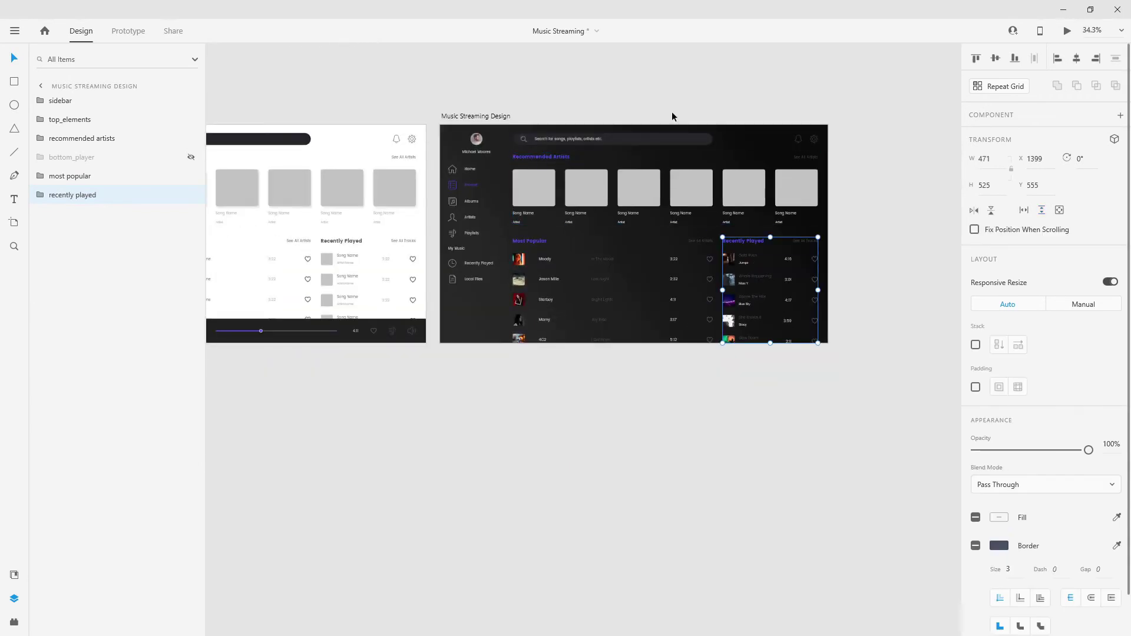
# Preview the design, examine the scrolling of the Most Popular and Recently Played lists, and close the preview.
pyautogui.click(1069, 33)
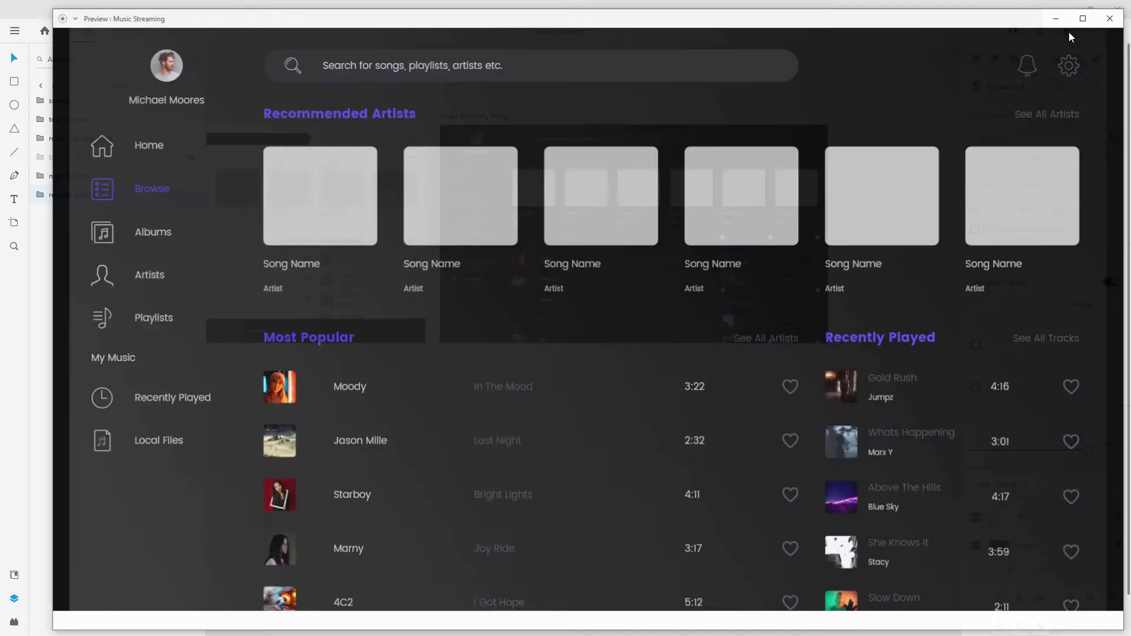
pyautogui.scroll(-1, 959, 443)
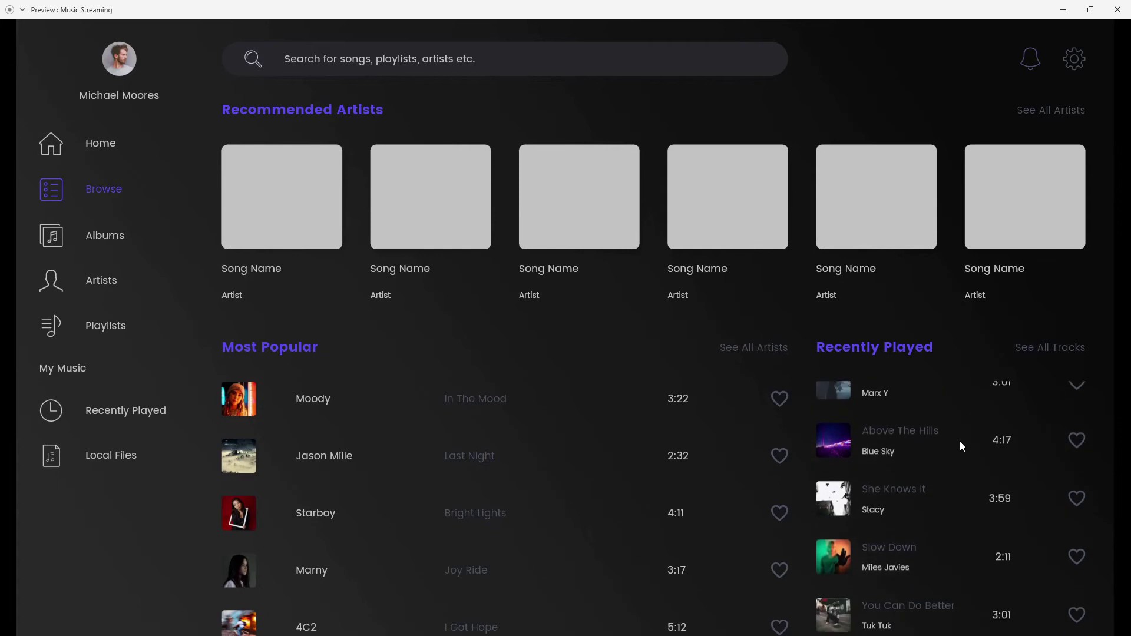
pyautogui.scroll(1, 959, 443)
pyautogui.scroll(-2, 358, 470)
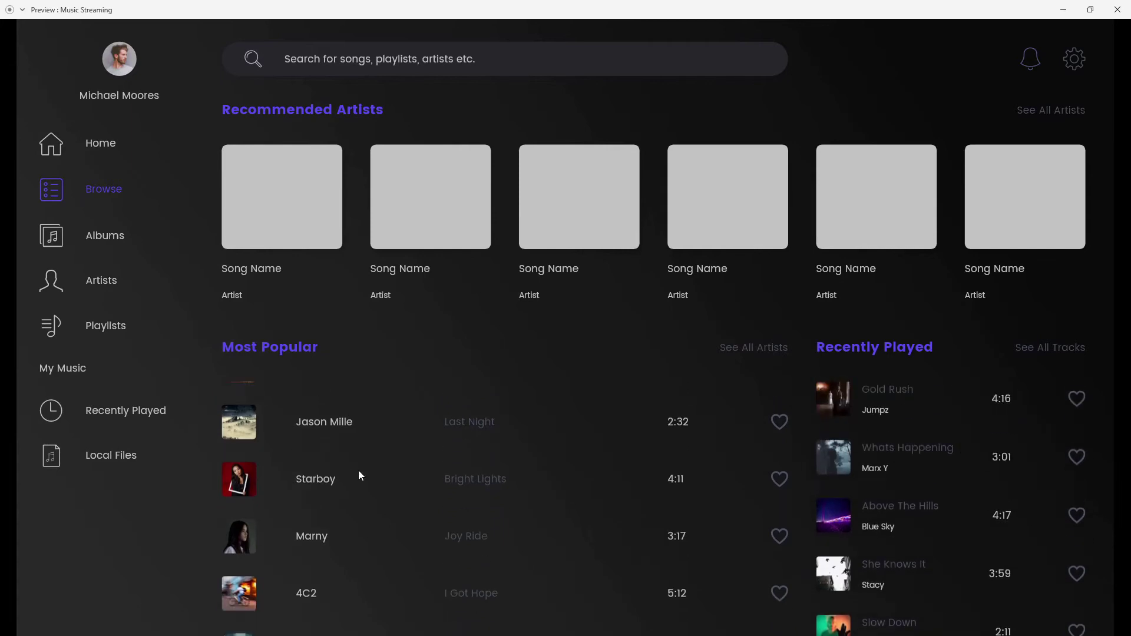
pyautogui.scroll(2, 358, 469)
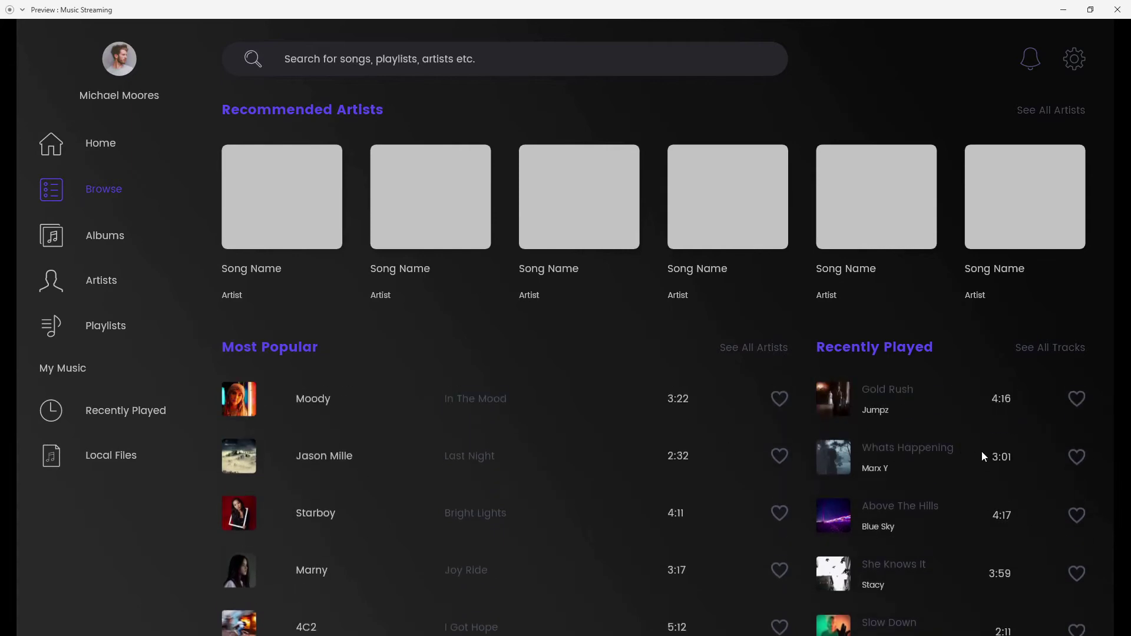
pyautogui.scroll(-1, 300, 448)
pyautogui.scroll(1, 299, 448)
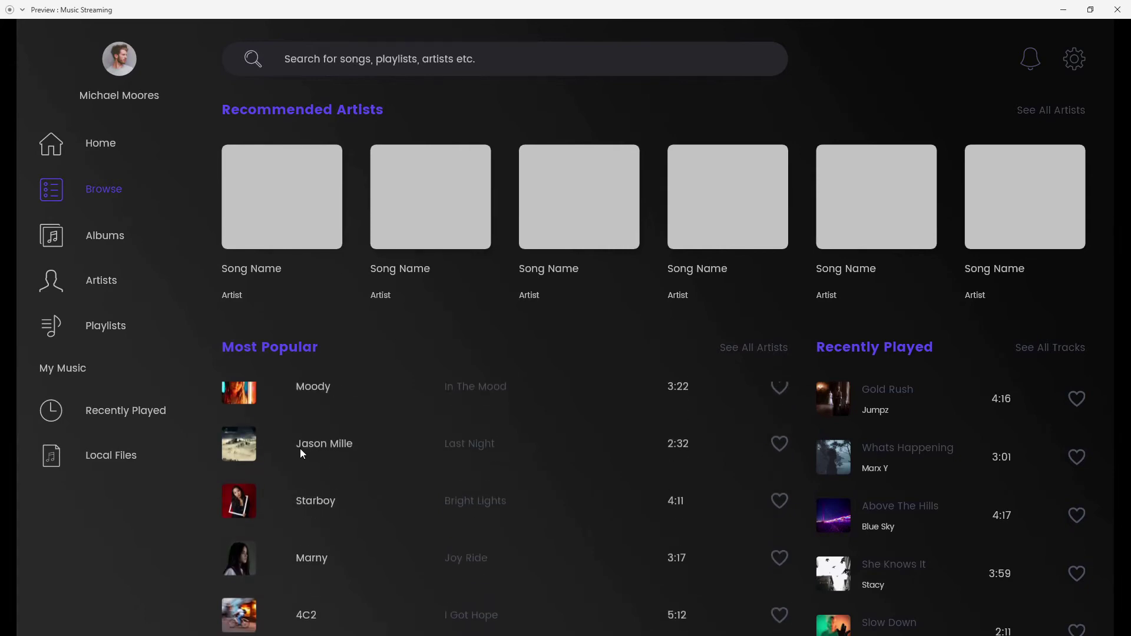
pyautogui.scroll(-1, 925, 470)
pyautogui.scroll(1, 927, 476)
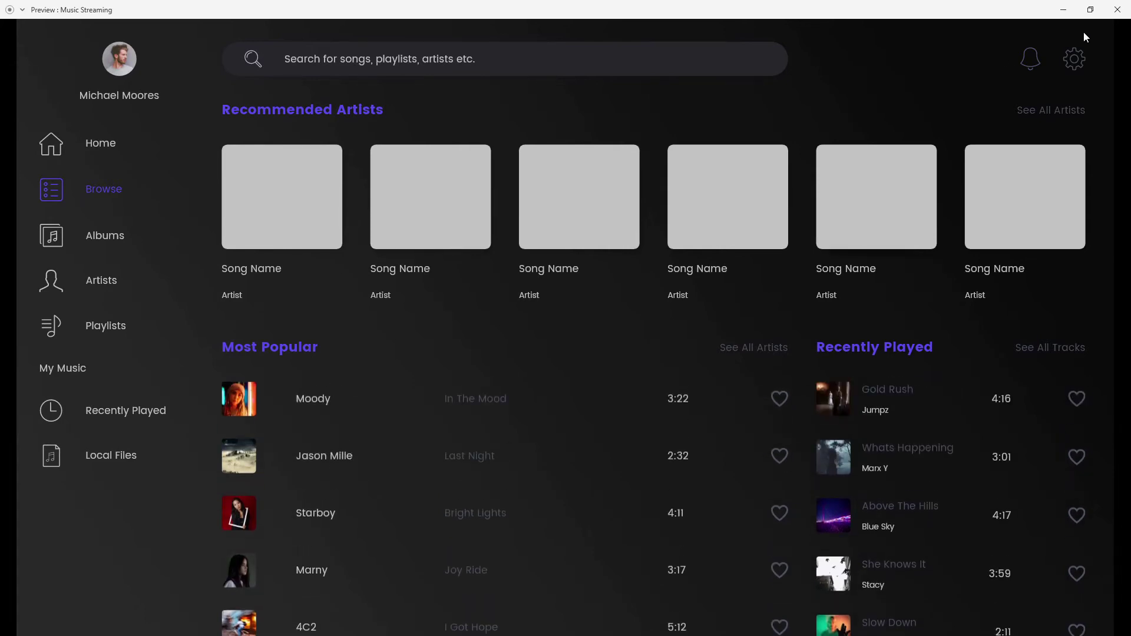
pyautogui.click(1117, 10)
# Apply the primary_text colour to the song name of the first Recommended Artists card.
pyautogui.click(528, 186)
pyautogui.scroll(3, 528, 186)
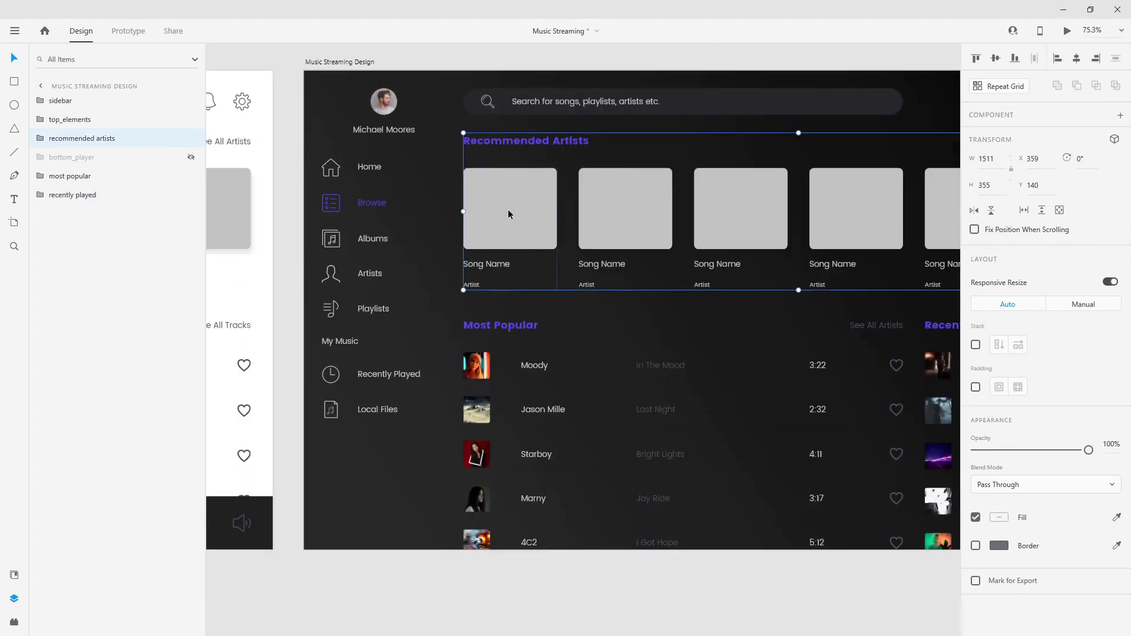
pyautogui.moveTo(772, 240); pyautogui.dragTo(584, 225)
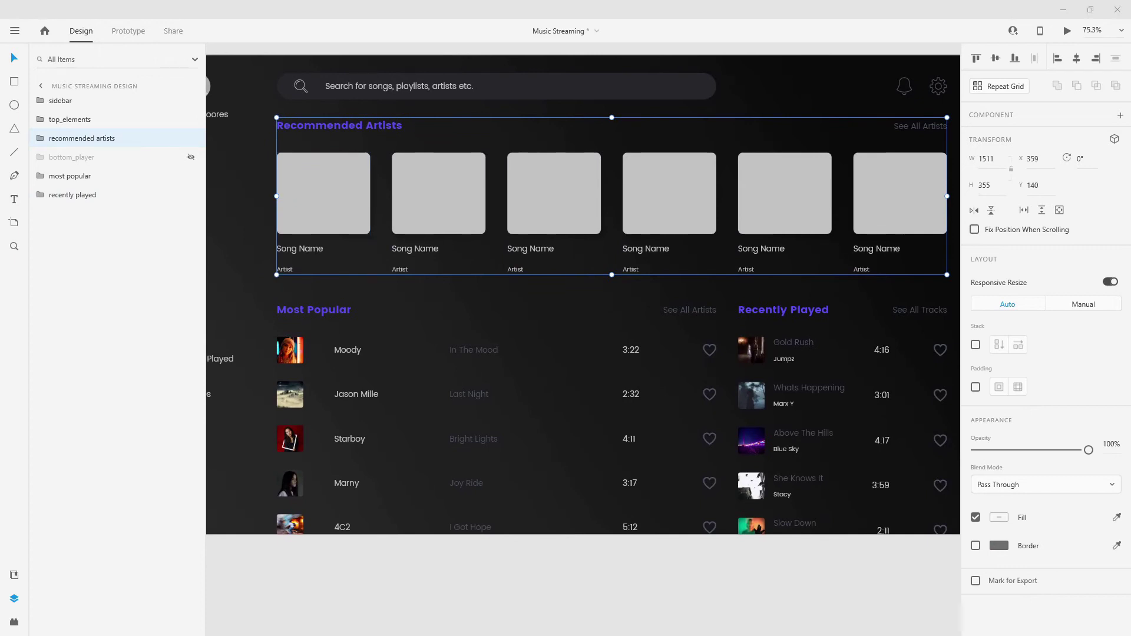
pyautogui.doubleClick(312, 255)
pyautogui.doubleClick(312, 254)
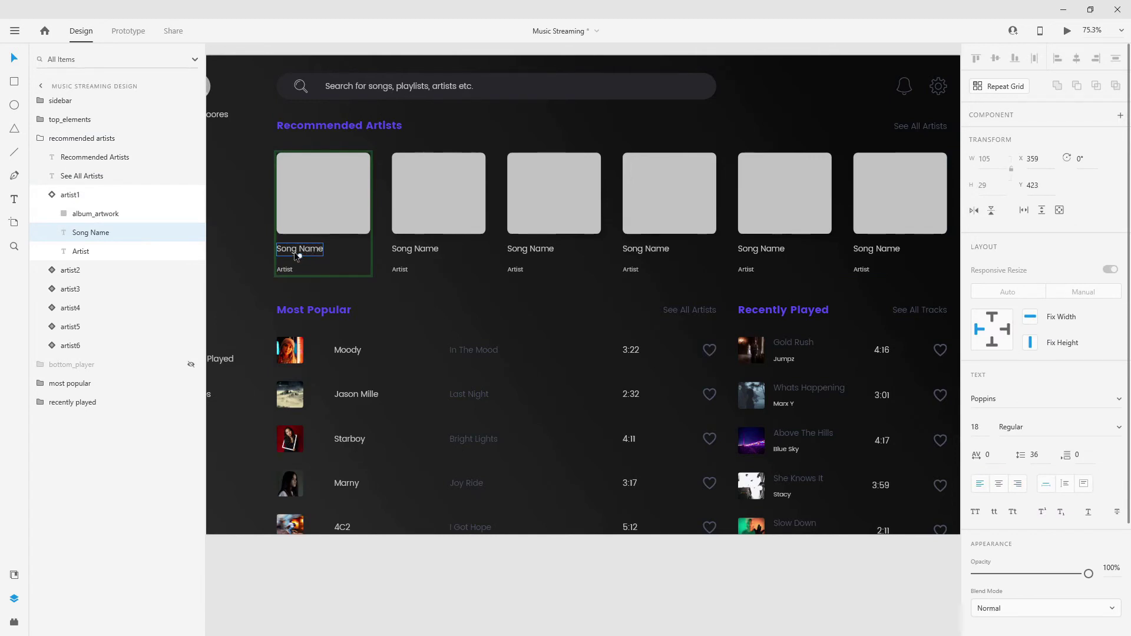
pyautogui.click(14, 573)
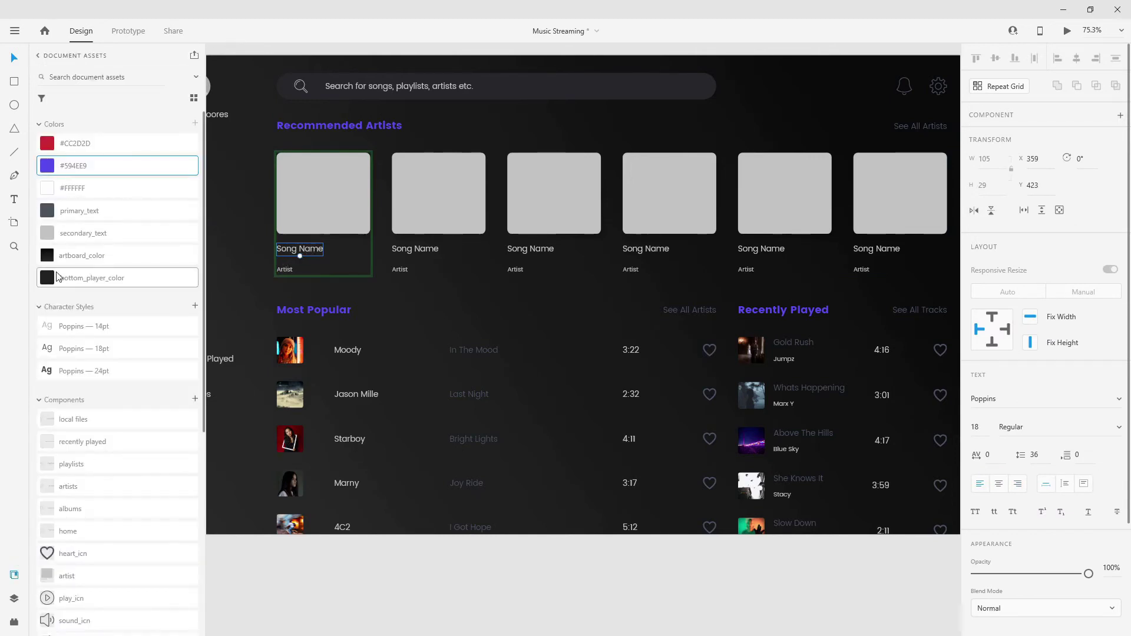
pyautogui.click(86, 215)
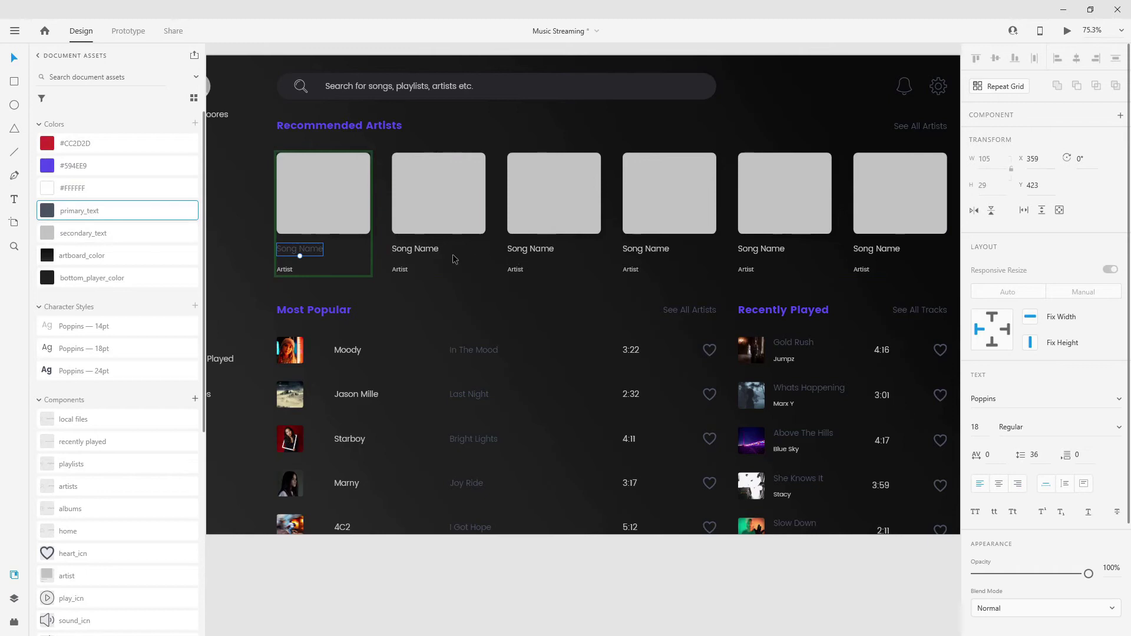
# Apply the primary_text colour to the song names of the remaining five Recommended Artists cards.
pyautogui.doubleClick(424, 248)
pyautogui.click(81, 221)
pyautogui.doubleClick(530, 248)
pyautogui.click(78, 210)
pyautogui.doubleClick(646, 249)
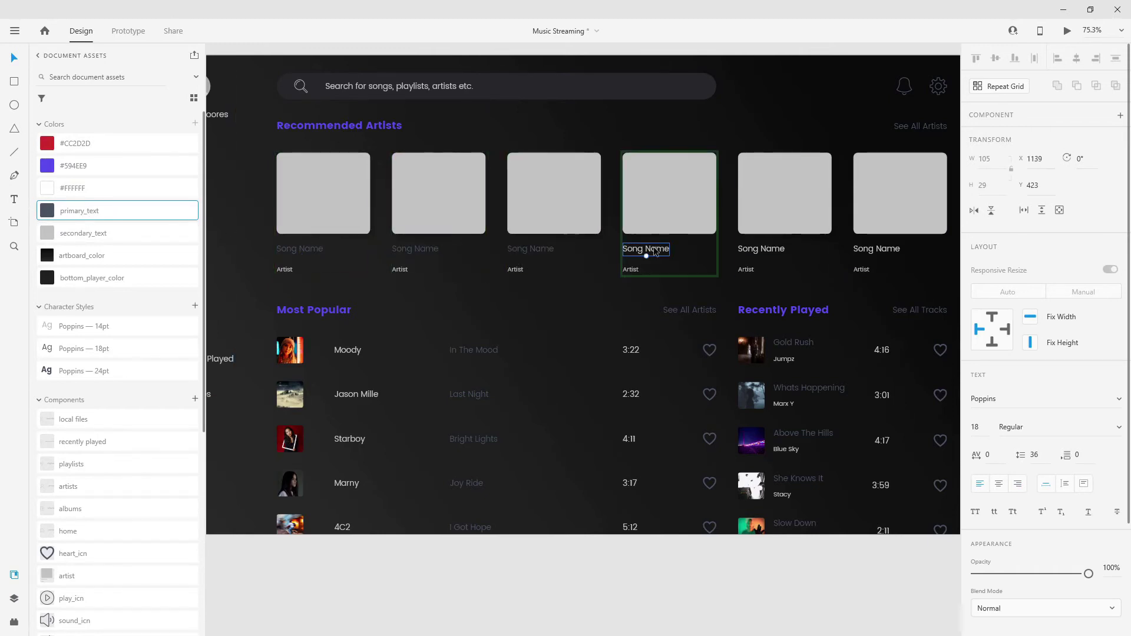
pyautogui.doubleClick(759, 250)
pyautogui.click(93, 212)
pyautogui.doubleClick(889, 249)
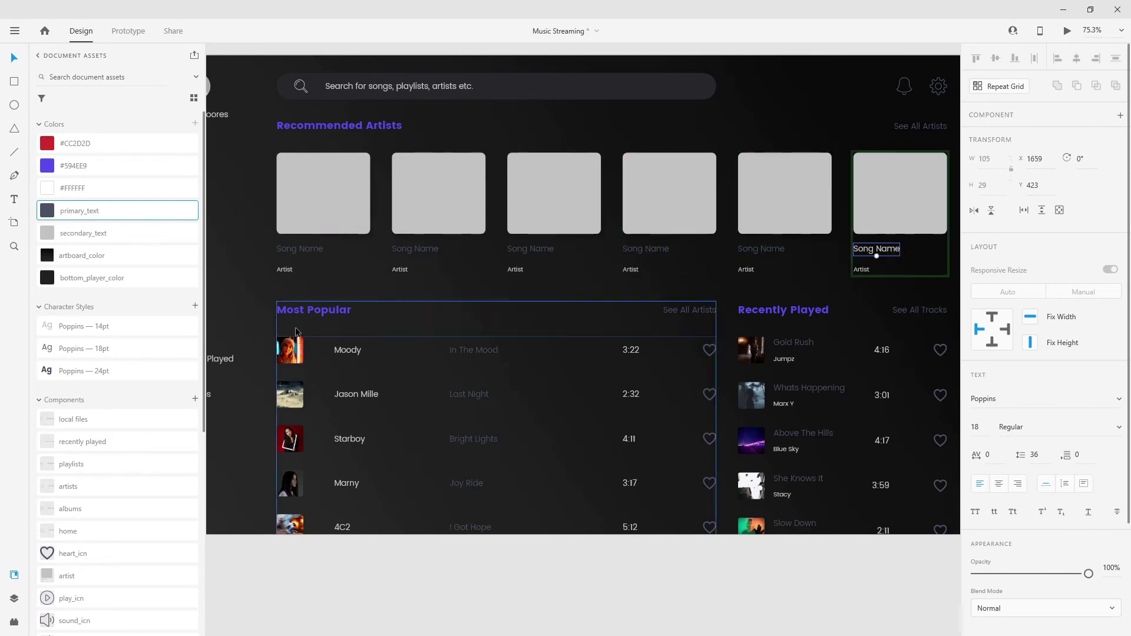
pyautogui.click(89, 213)
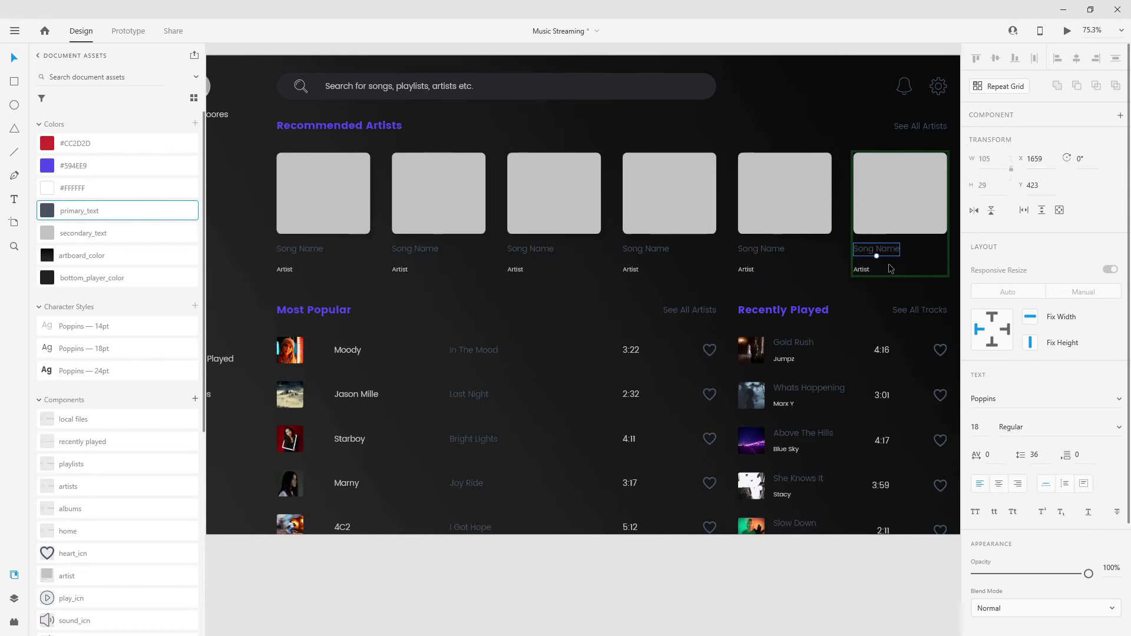
# Change the first Recommended Artists card's song name to Always Blue and its artist to Ocean Eyes.
pyautogui.doubleClick(304, 249)
pyautogui.doubleClick(304, 249)
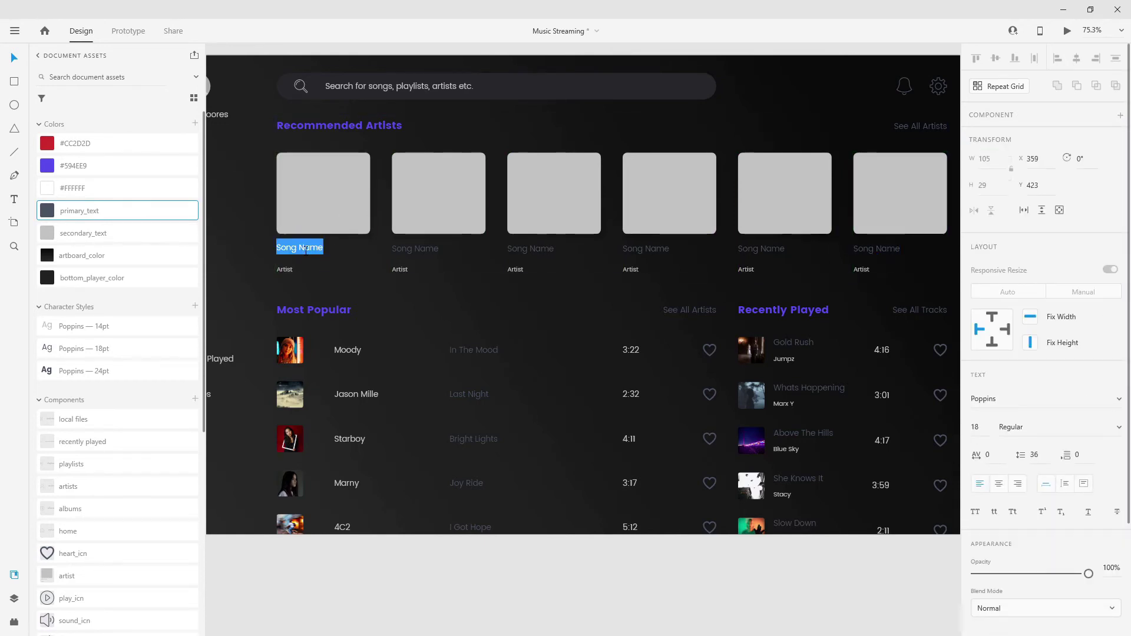
pyautogui.write('Alwa')
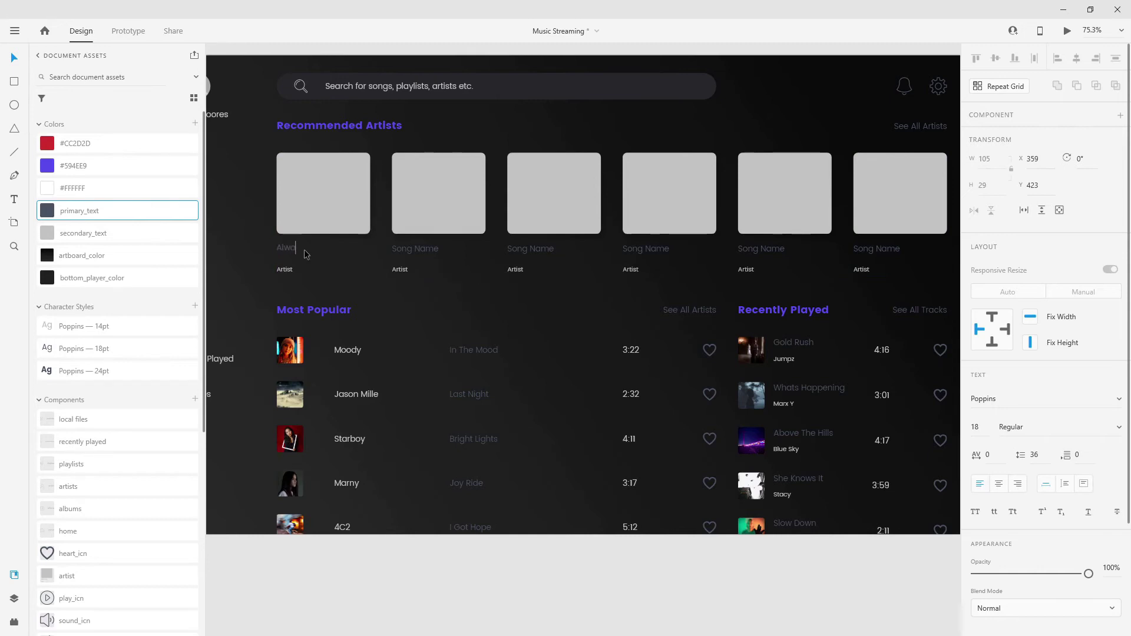
pyautogui.write('ys Blue')
pyautogui.click(283, 271)
pyautogui.doubleClick(284, 270)
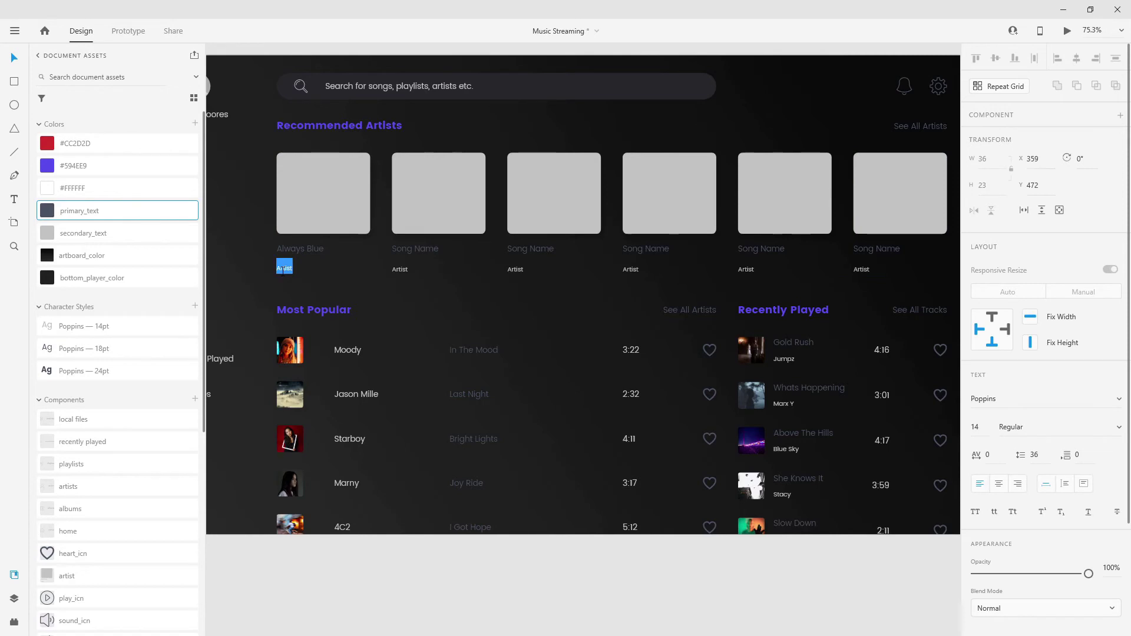
pyautogui.write('ocean Eyes')
pyautogui.press('Escape')
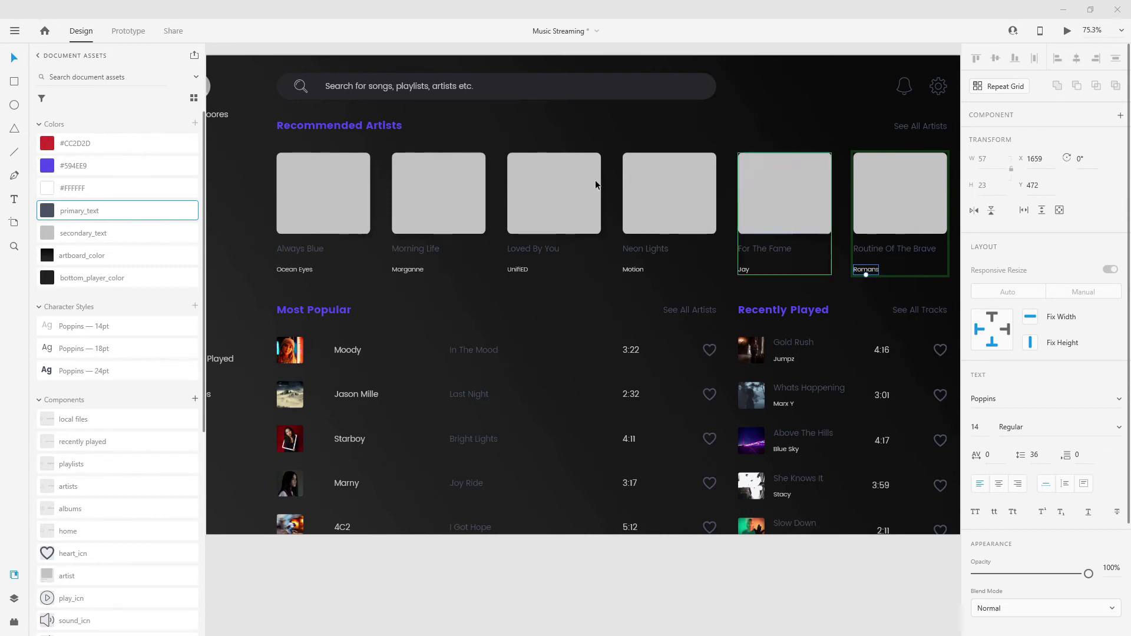
# Fill the album_artwork of the Always Blue card with the photo of a woman in a hat.
pyautogui.click(318, 195)
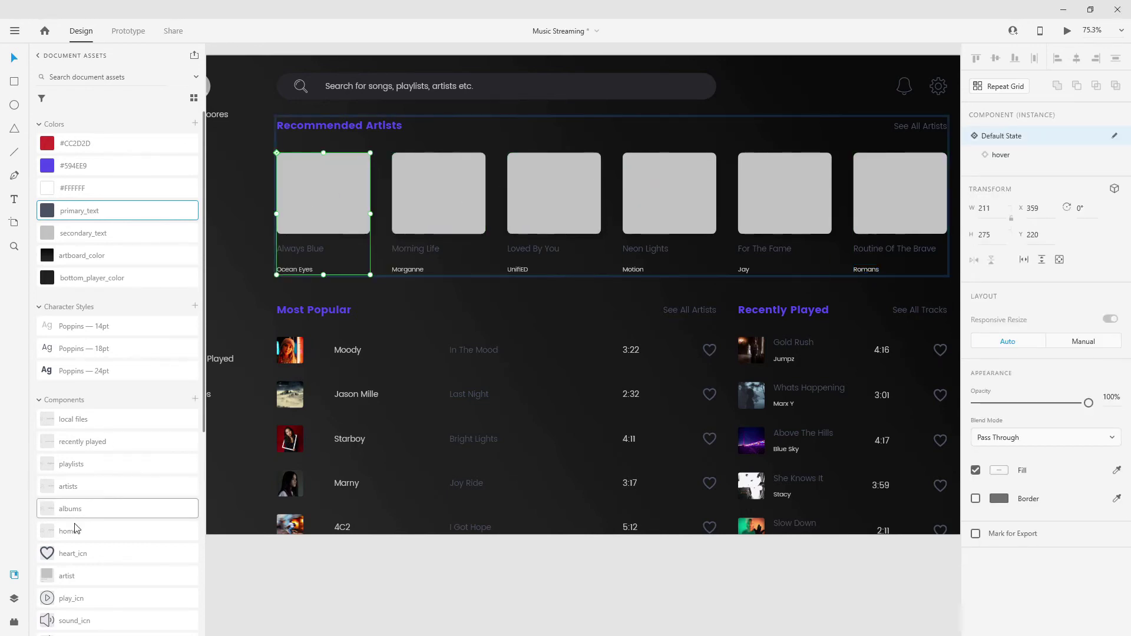
pyautogui.click(14, 597)
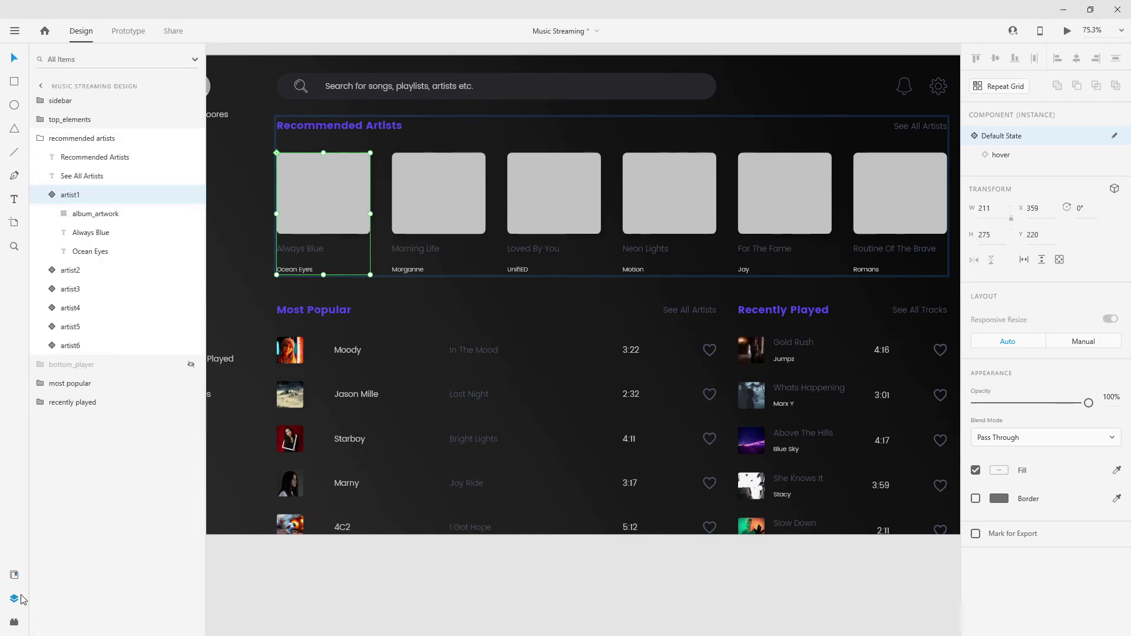
pyautogui.doubleClick(334, 198)
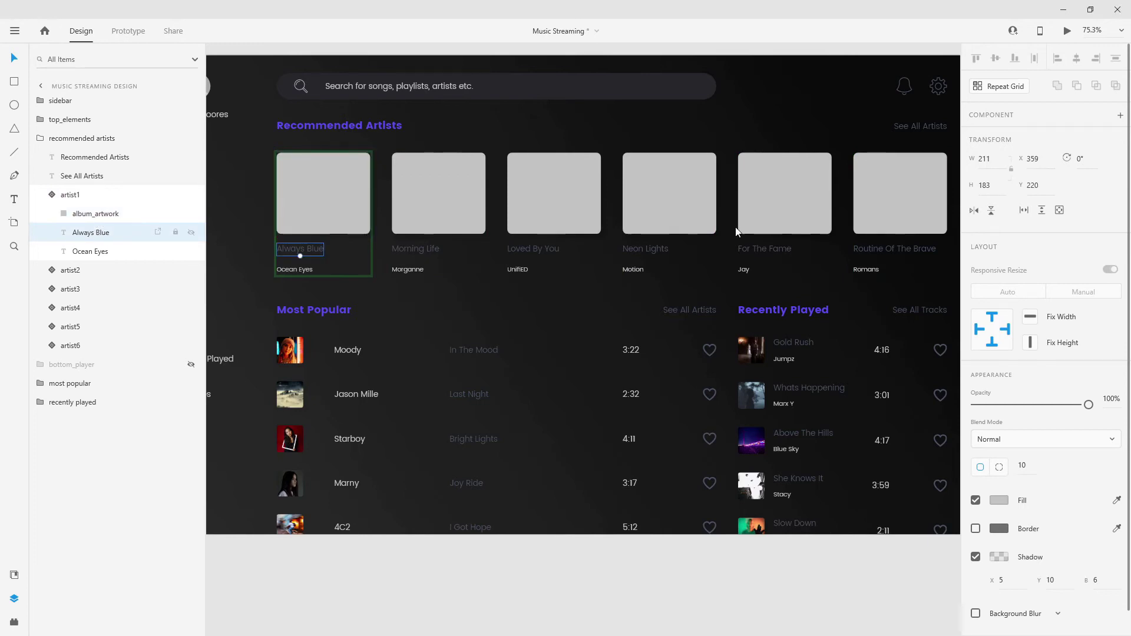
pyautogui.click(113, 221)
pyautogui.hotkey('ctrl', 'v')
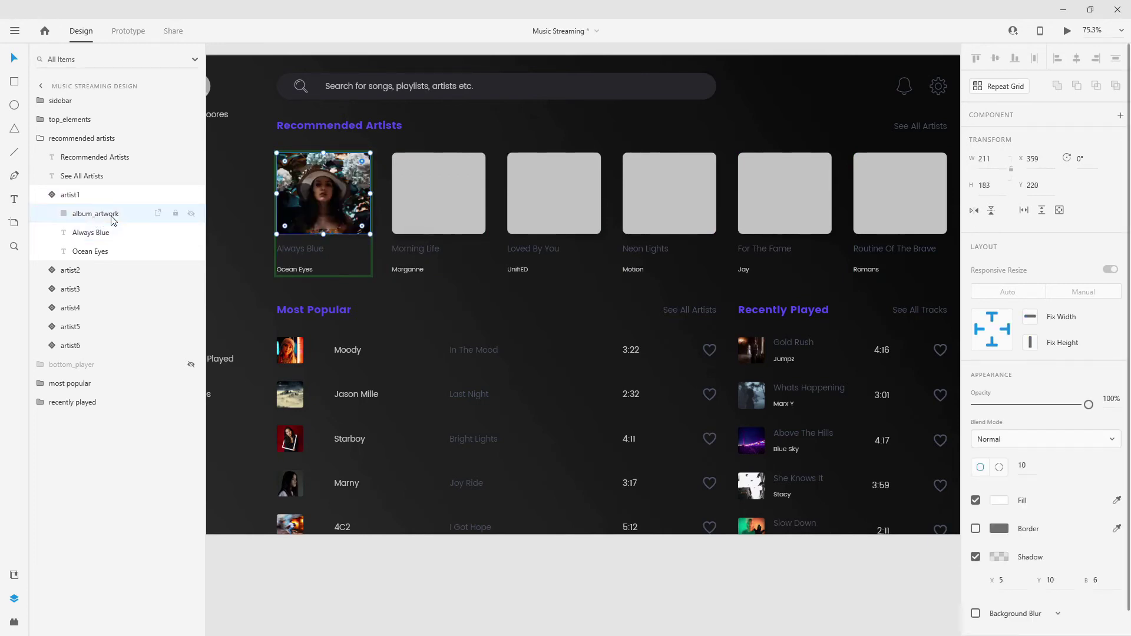
# Fill the Morning Life artwork with the two-shadows photo and the Loved By You artwork with the string-lights photo.
pyautogui.click(456, 212)
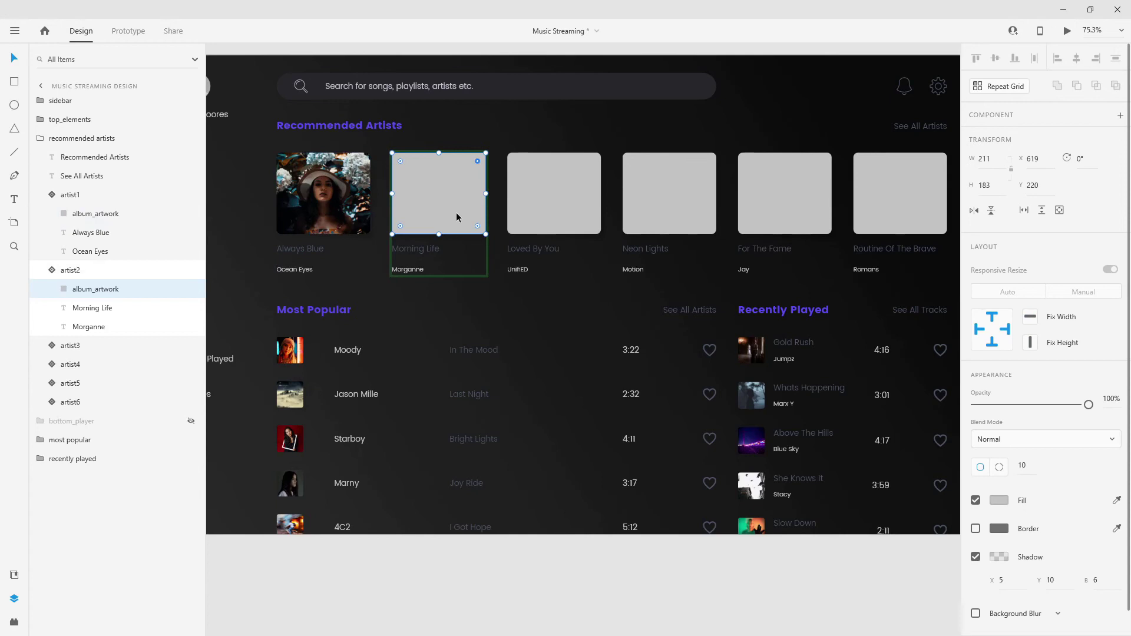
pyautogui.moveTo(576, 183); pyautogui.dragTo(436, 190)
pyautogui.click(559, 190)
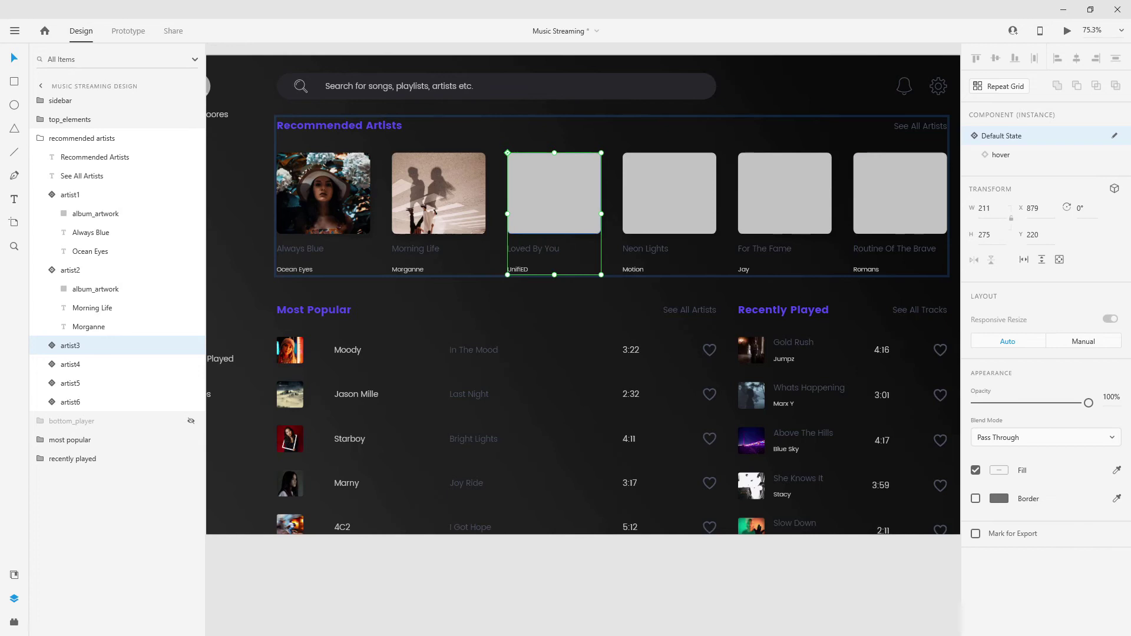
pyautogui.hotkey('ctrl', 'v')
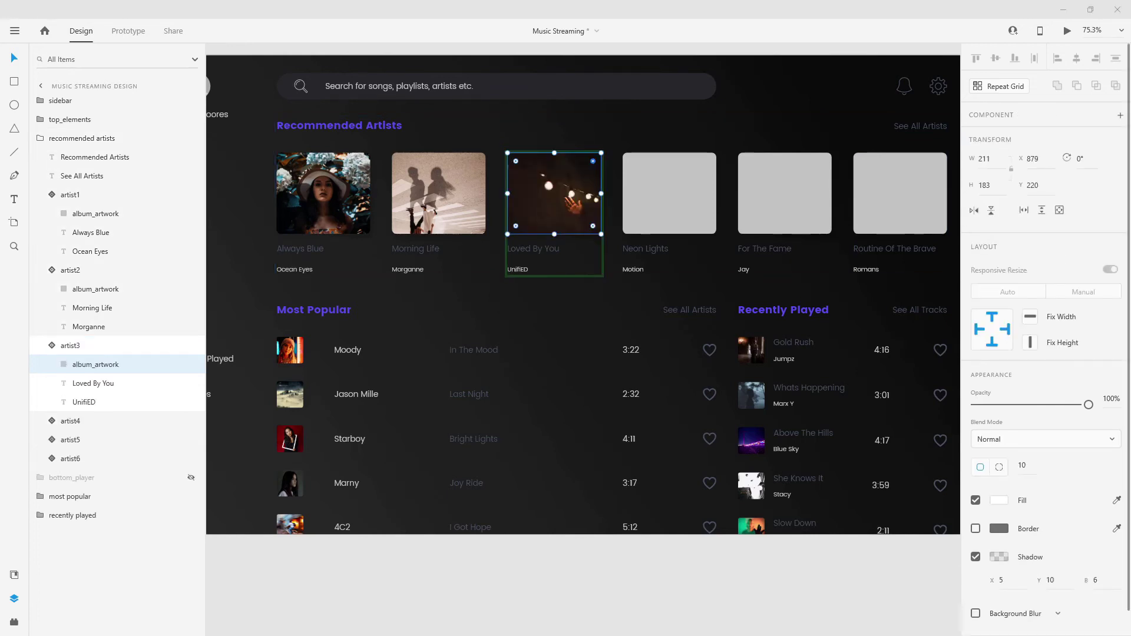
# Expand the artist4, artist5 and artist6 layers and fill the Neon Lights artwork with the illuminated star photo.
pyautogui.click(660, 205)
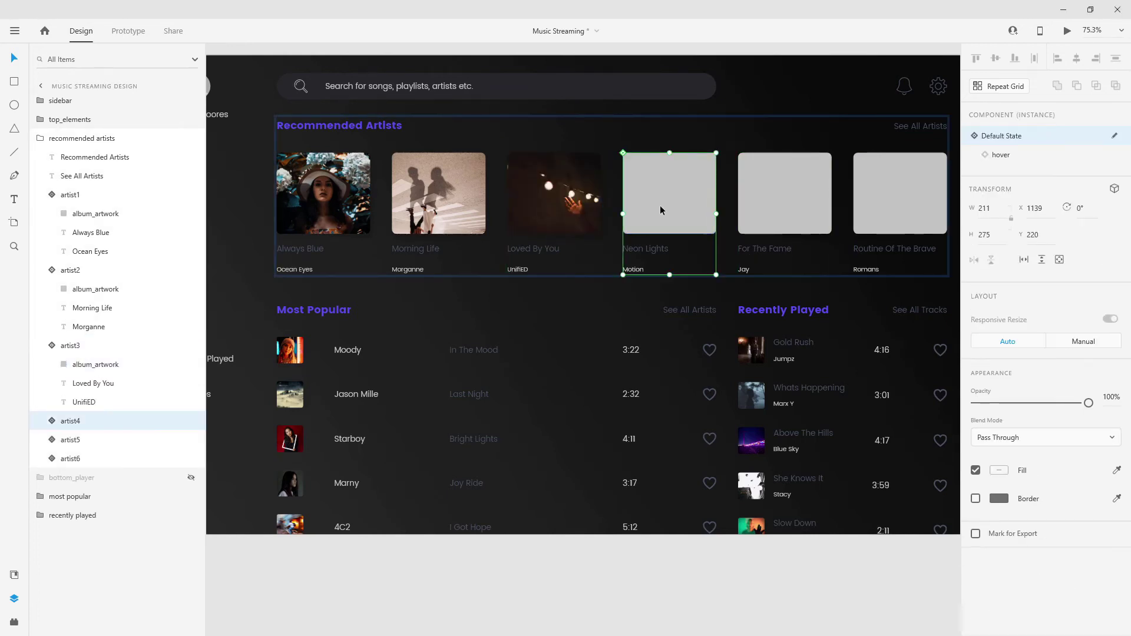
pyautogui.click(48, 458)
pyautogui.click(49, 440)
pyautogui.click(49, 421)
pyautogui.click(95, 442)
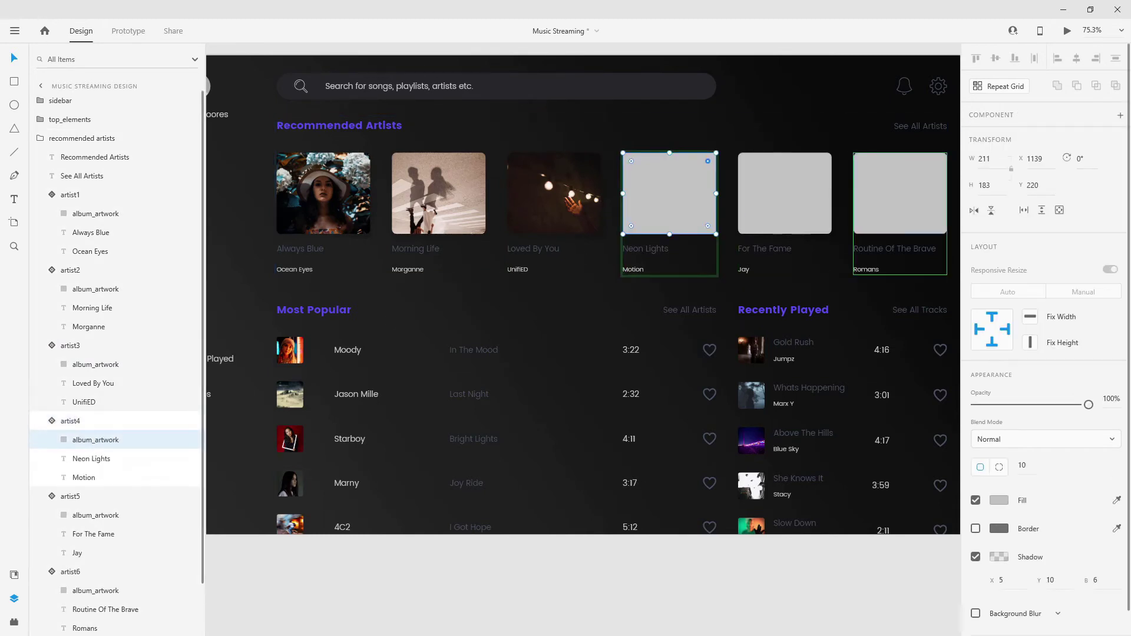
pyautogui.moveTo(912, 178); pyautogui.dragTo(625, 176)
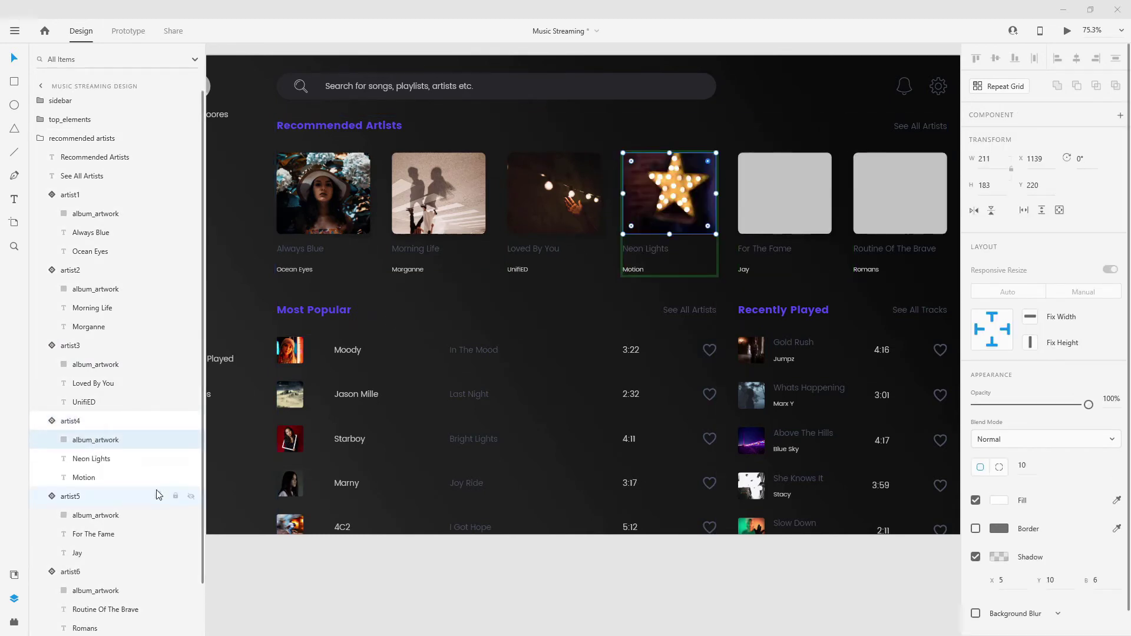
# Fill the For The Fame artwork with the photo of a man in a beanie and the Routine Of The Brave artwork with the tram photo.
pyautogui.click(105, 521)
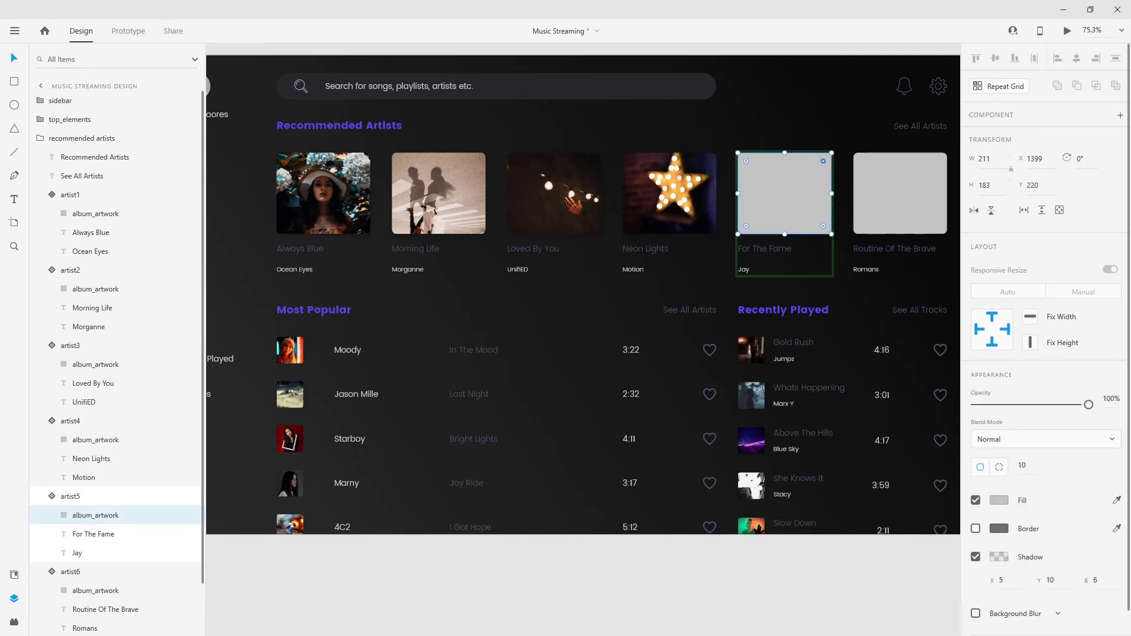
pyautogui.moveTo(1128, 183); pyautogui.dragTo(757, 201)
pyautogui.click(98, 590)
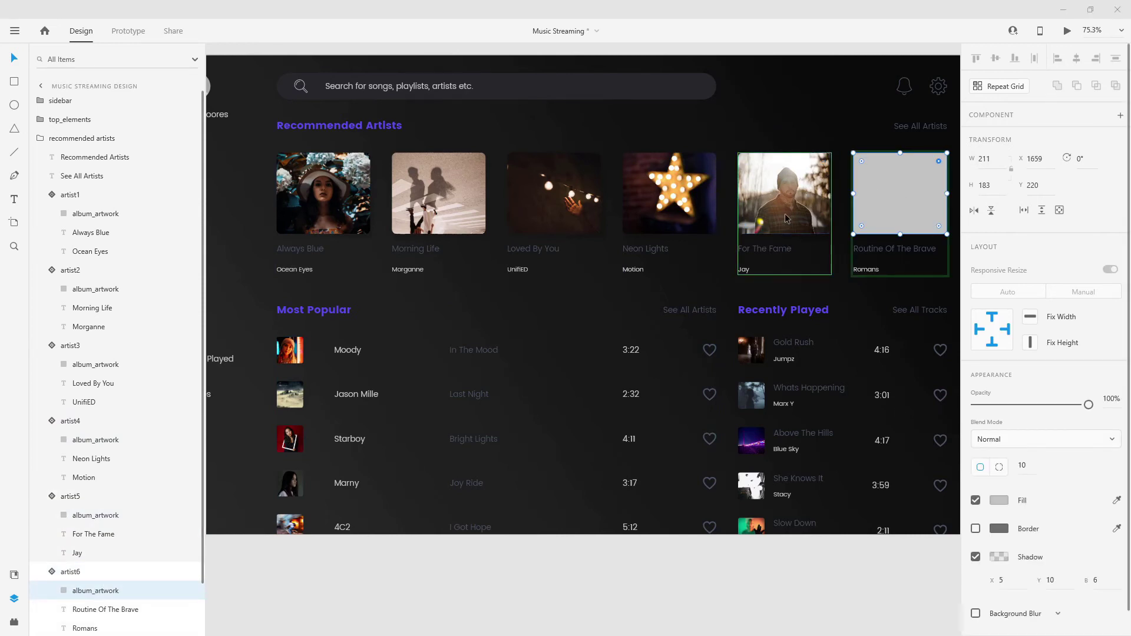
pyautogui.click(69, 579)
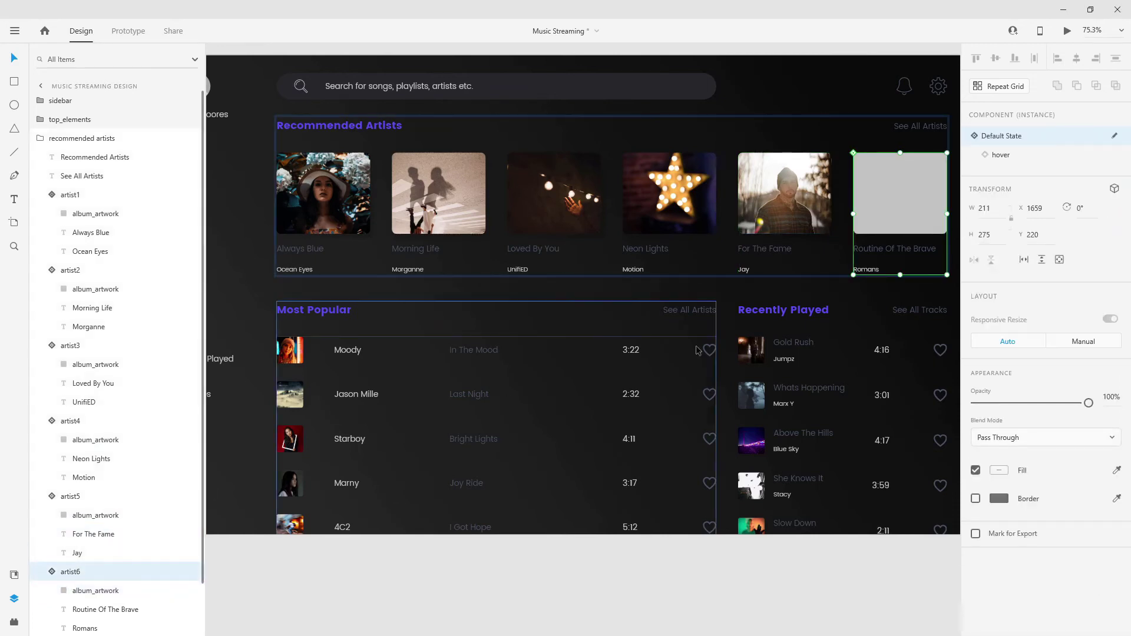
pyautogui.click(82, 590)
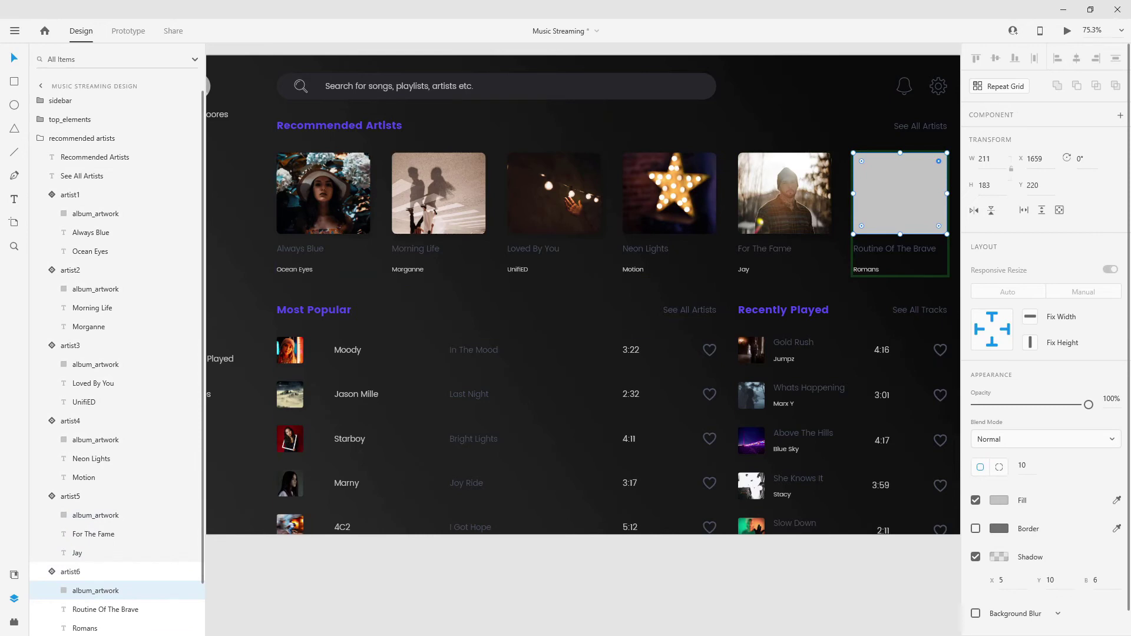
pyautogui.moveTo(935, 184); pyautogui.dragTo(869, 199)
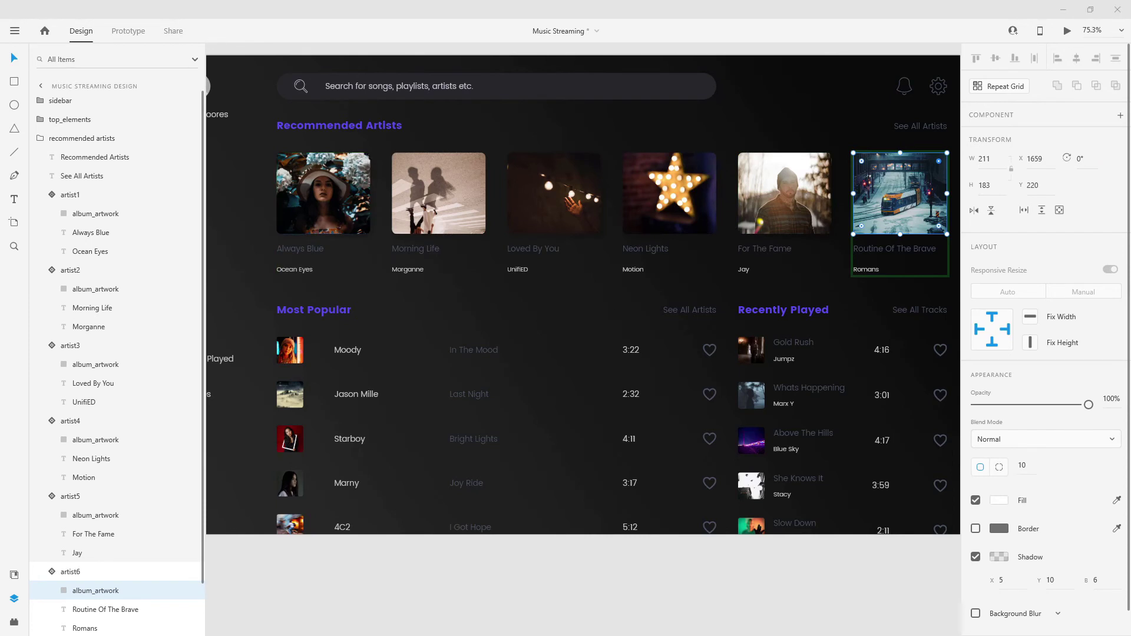
# Shift the string-lights photo slightly to the left within the Loved By You artwork frame.
pyautogui.click(433, 199)
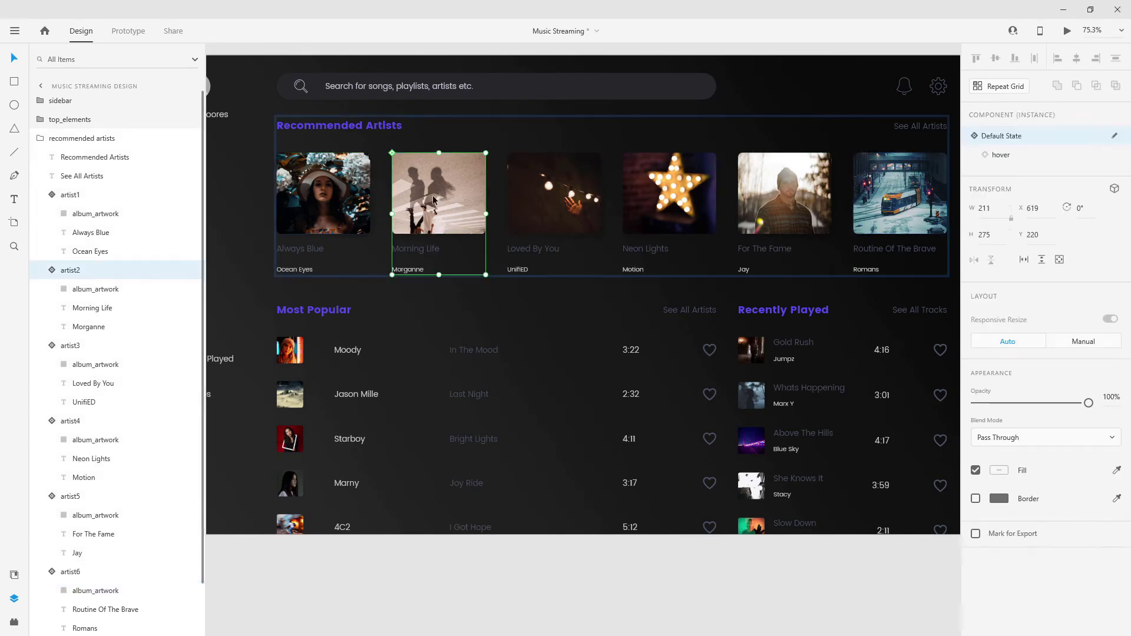
pyautogui.click(578, 199)
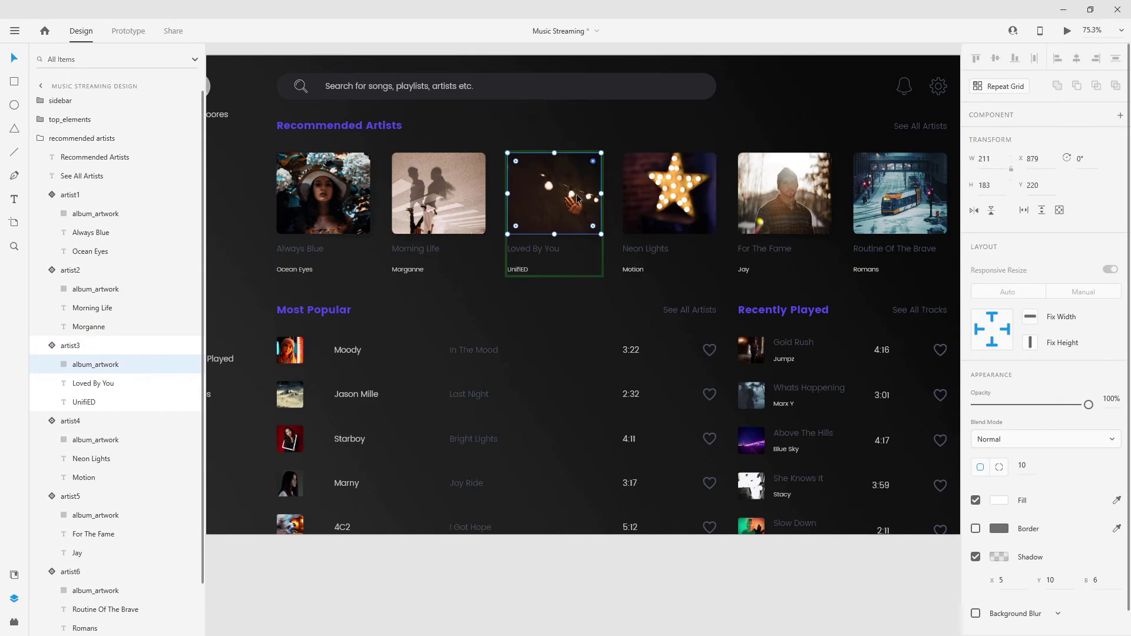
pyautogui.doubleClick(576, 199)
pyautogui.hotkey('shift', 'Left')
pyautogui.hotkey('shift', 'Left')
pyautogui.hotkey('shift', 'Left')
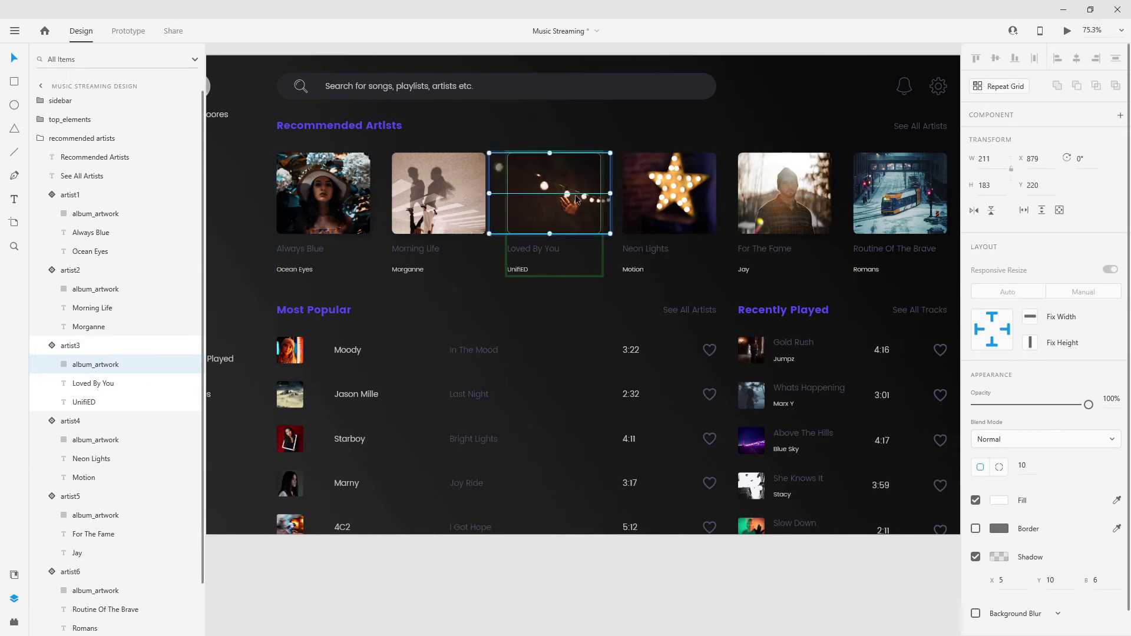
pyautogui.moveTo(576, 199); pyautogui.dragTo(578, 200)
# Shift the star photo downward within the Neon Lights artwork frame.
pyautogui.click(673, 194)
pyautogui.doubleClick(673, 194)
pyautogui.hotkey('shift', 'Down')
pyautogui.hotkey('shift', 'Down')
pyautogui.hotkey('shift', 'Down')
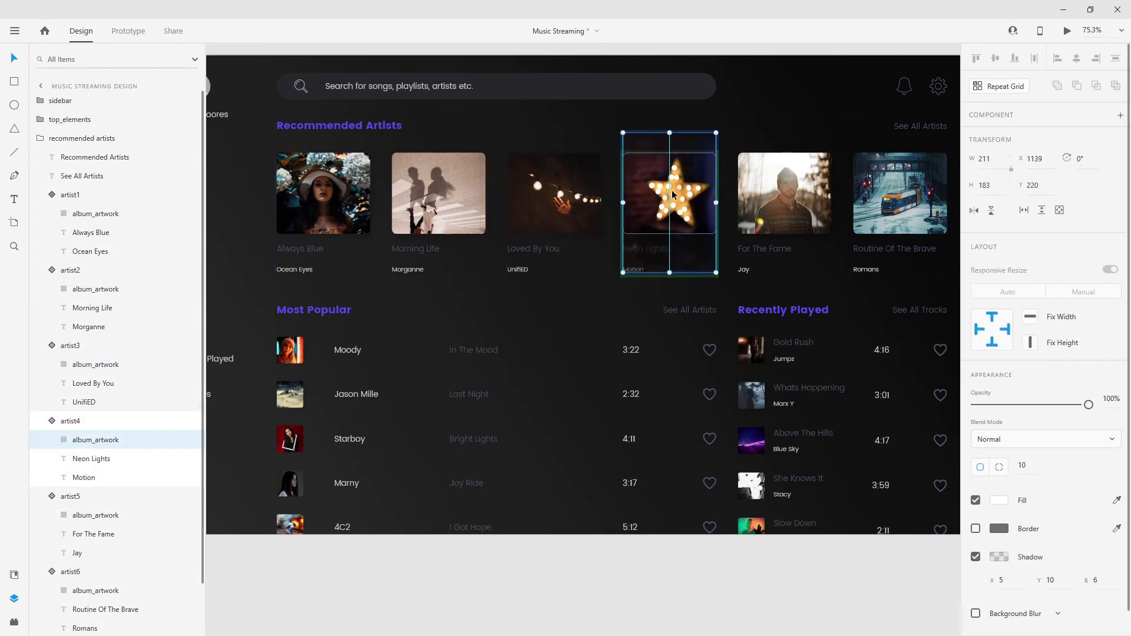
# Shift the photo within the For The Fame artwork slightly up and the tram photo within the Routine Of The Brave artwork slightly down.
pyautogui.click(778, 189)
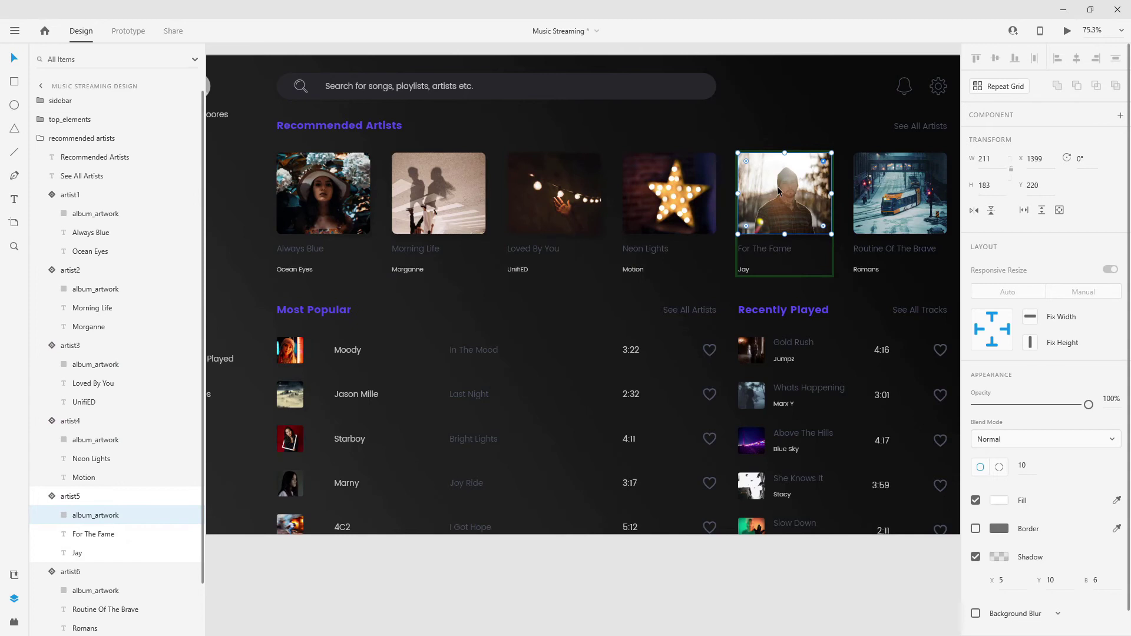
pyautogui.doubleClick(778, 189)
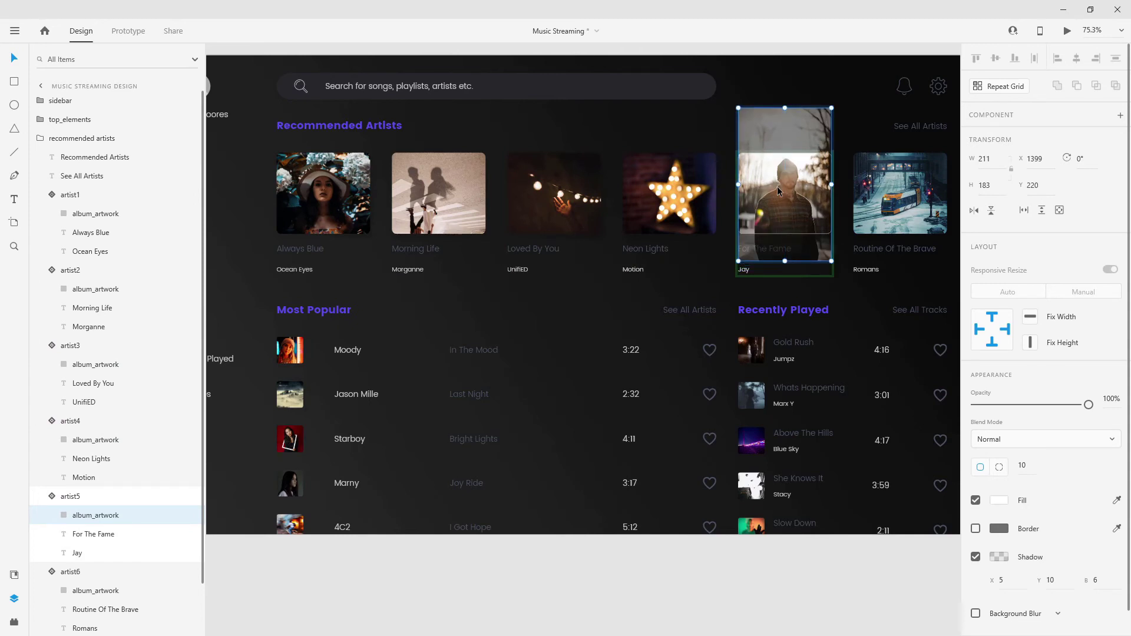
pyautogui.click(877, 195)
pyautogui.doubleClick(877, 195)
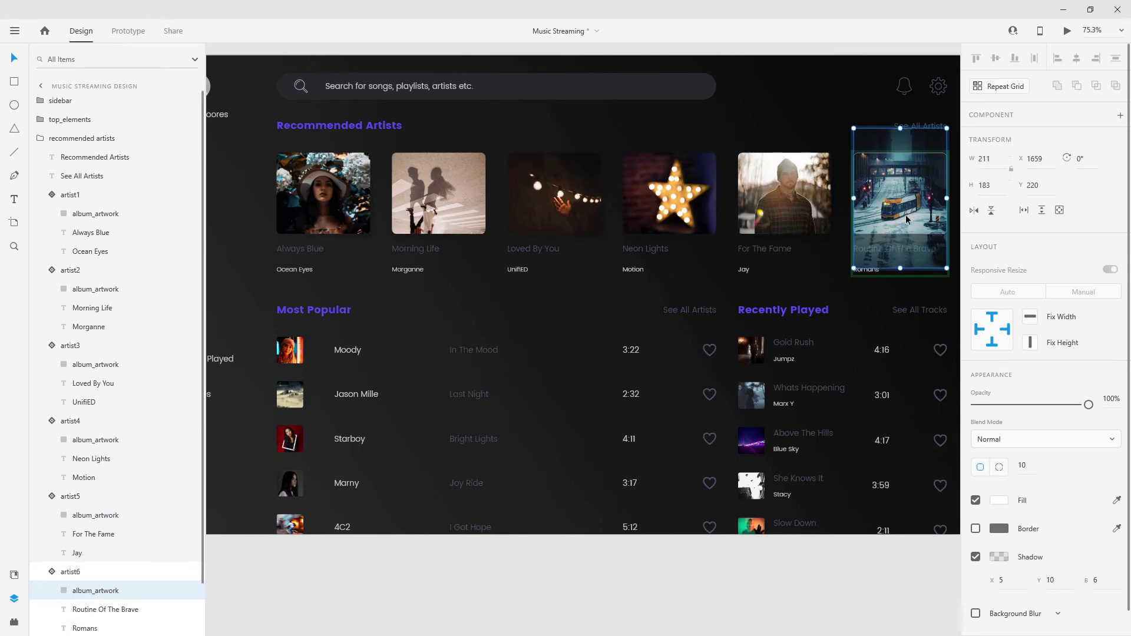
pyautogui.click(340, 193)
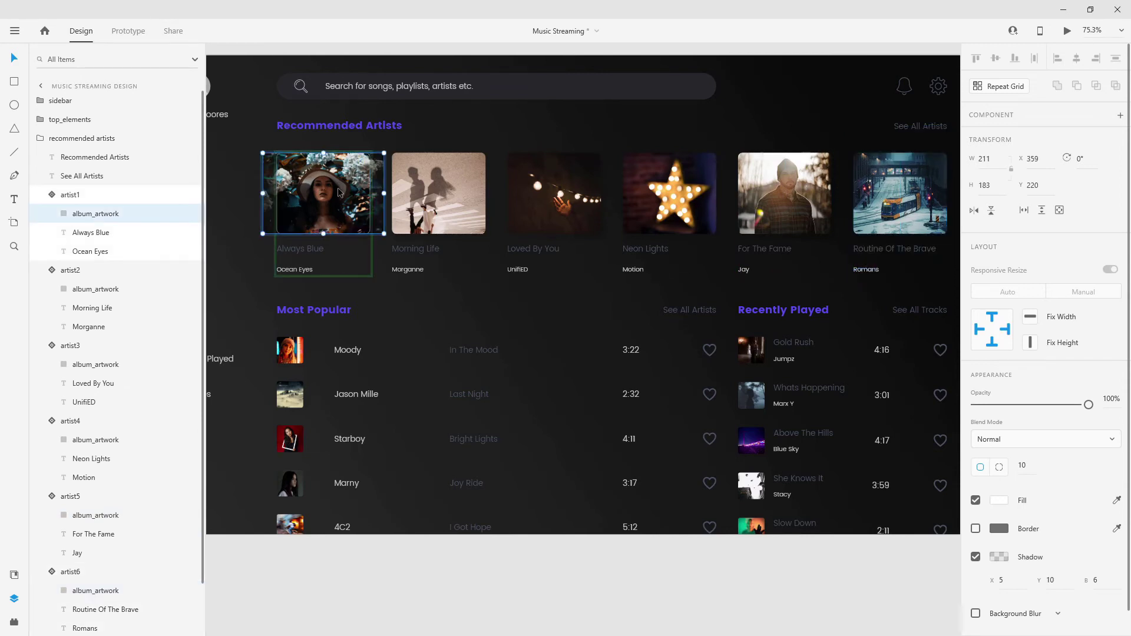
pyautogui.click(438, 192)
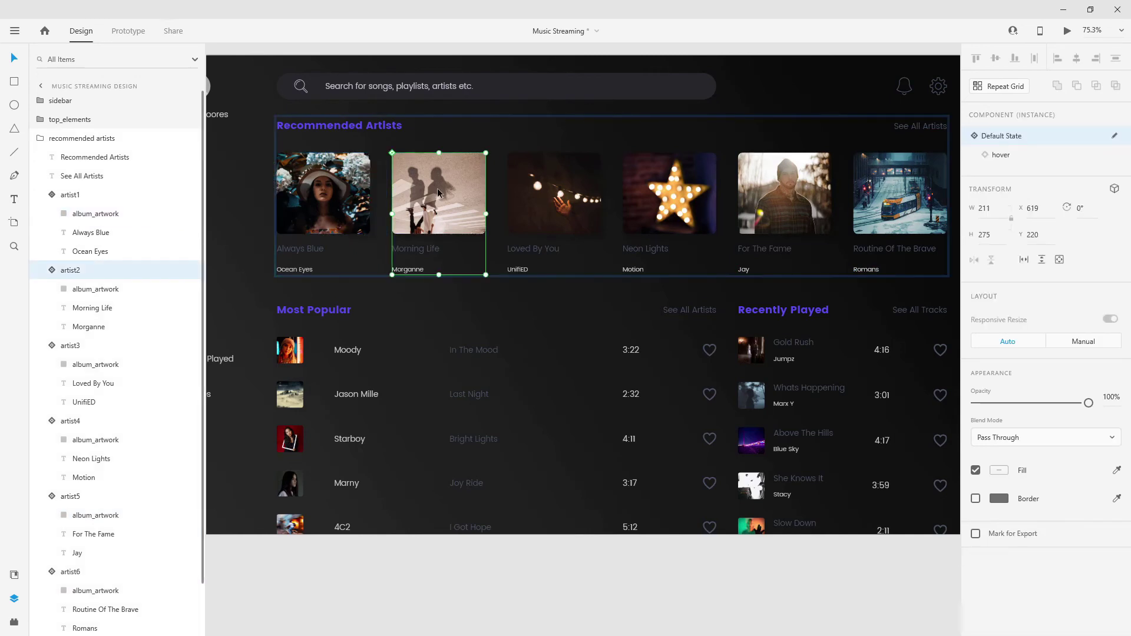
# Collapse the artist1 to artist6 layers and the recommended artists group, and make the bottom_player group visible.
pyautogui.click(44, 194)
pyautogui.click(55, 195)
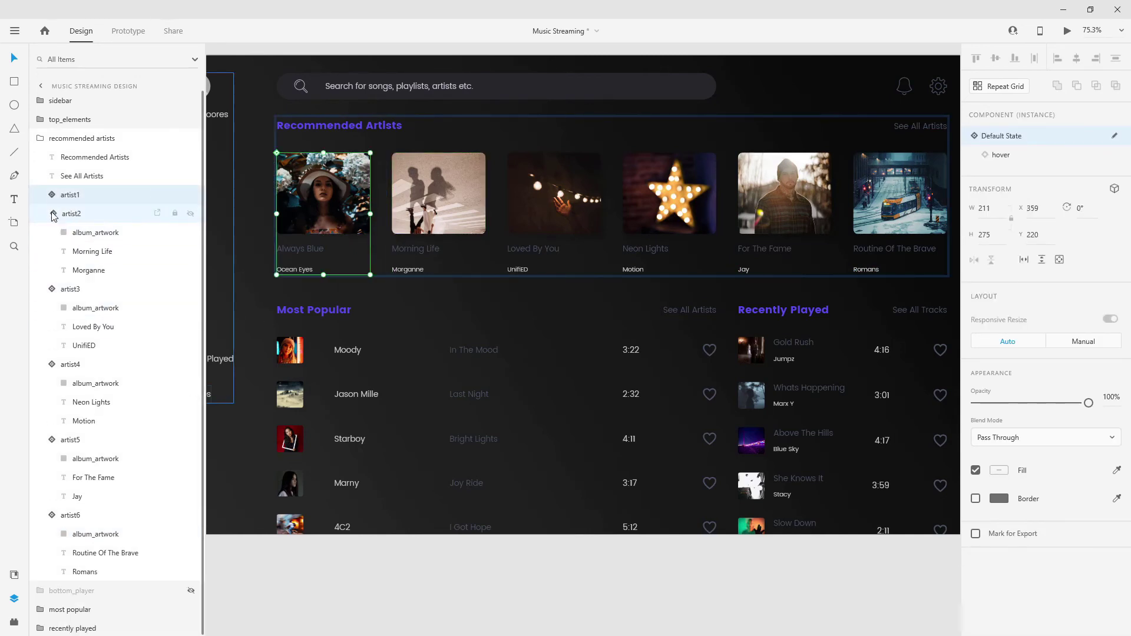
pyautogui.click(52, 213)
pyautogui.click(52, 232)
pyautogui.click(53, 251)
pyautogui.click(52, 270)
pyautogui.click(52, 289)
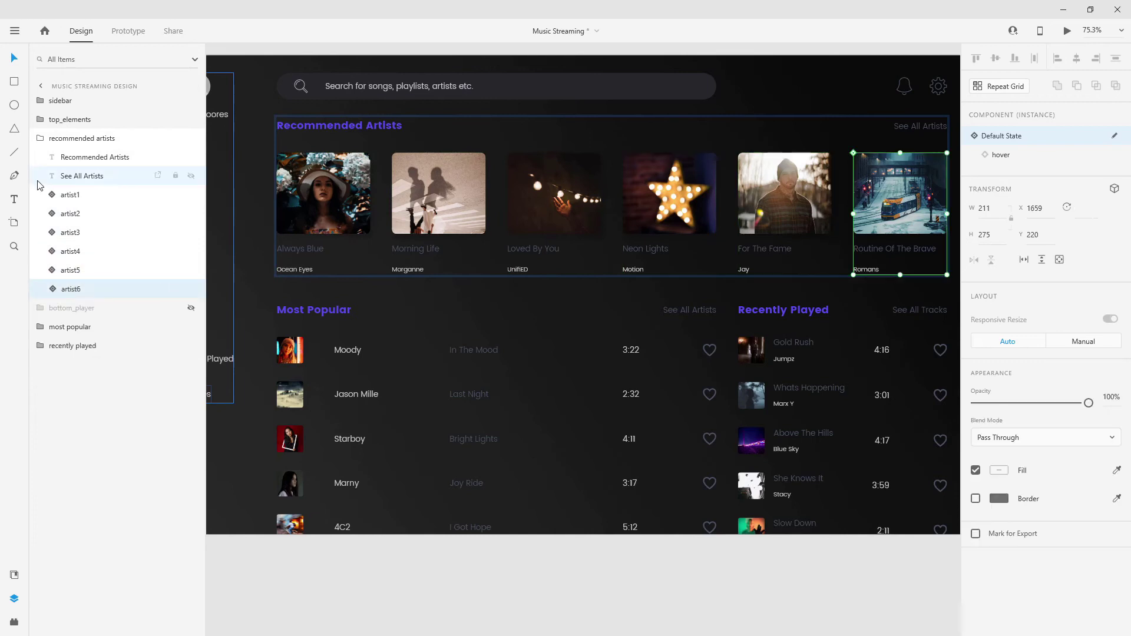
pyautogui.click(40, 137)
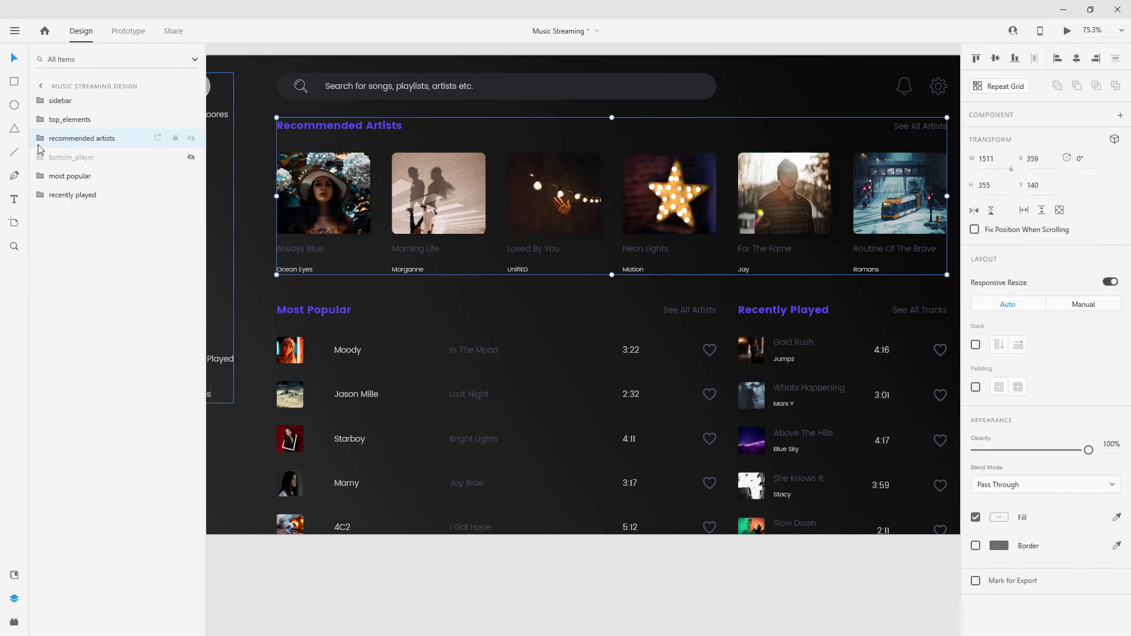
pyautogui.click(191, 158)
pyautogui.scroll(-3, 337, 432)
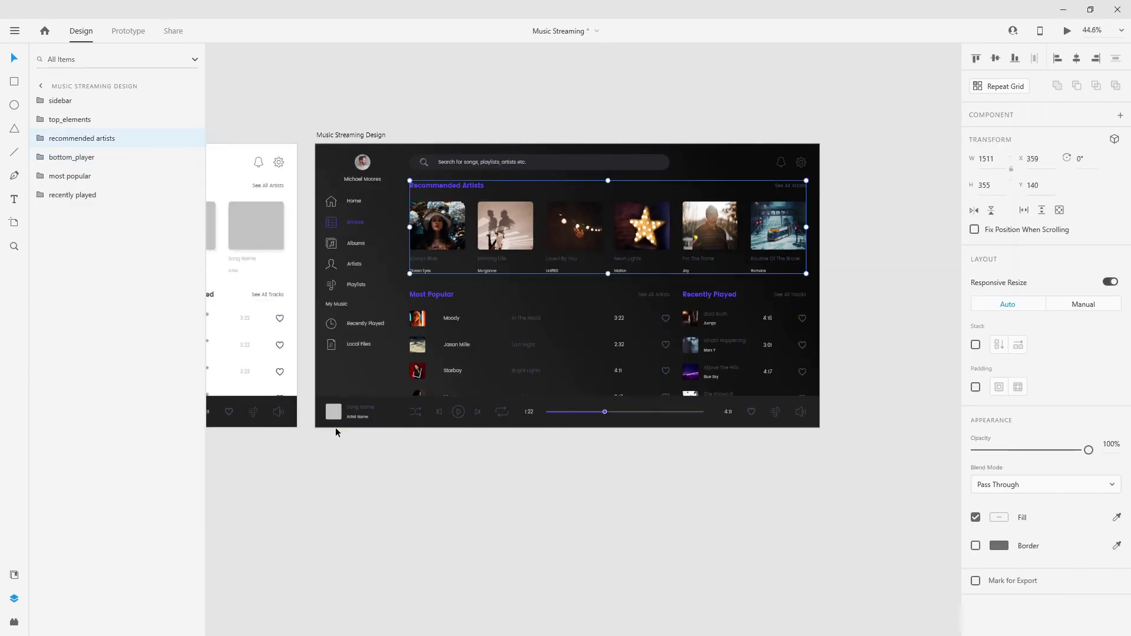
# Fill the bottom player's cover with the red-background portrait from the Starboy row and shift the photo downward within its frame.
pyautogui.scroll(4, 318, 409)
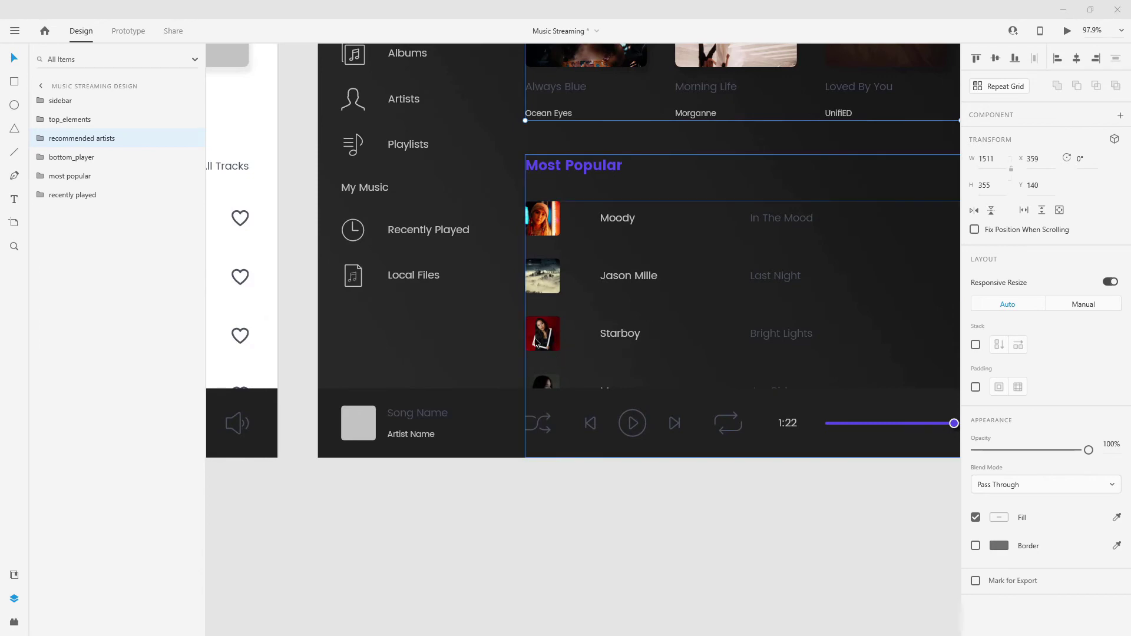
pyautogui.doubleClick(361, 435)
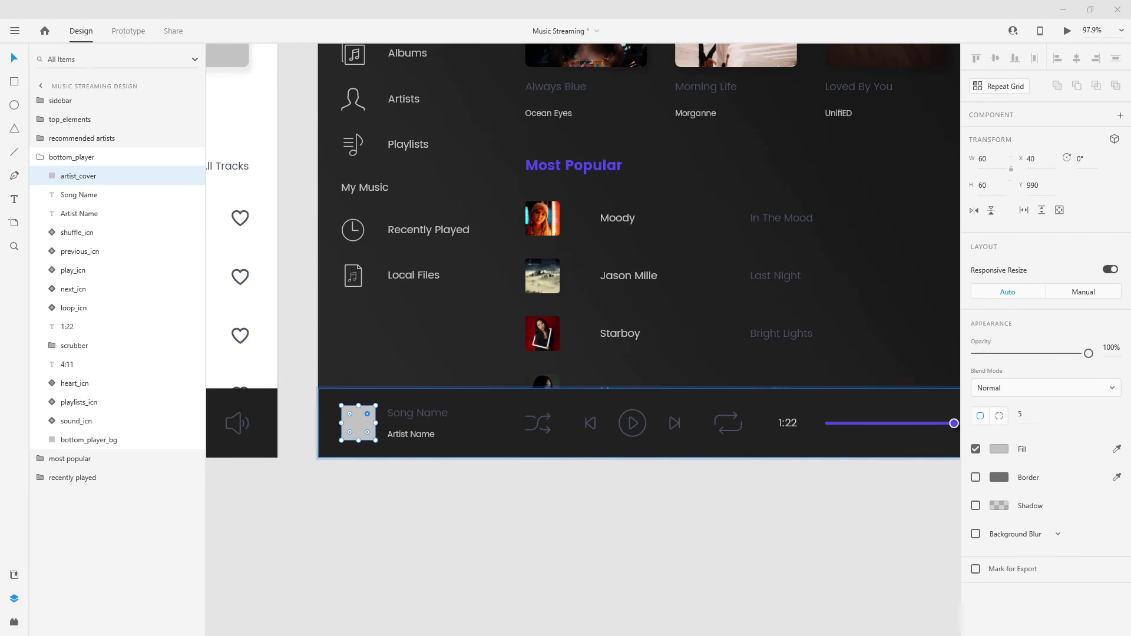
pyautogui.moveTo(763, 319); pyautogui.dragTo(360, 419)
pyautogui.scroll(5, 391, 420)
pyautogui.doubleClick(394, 419)
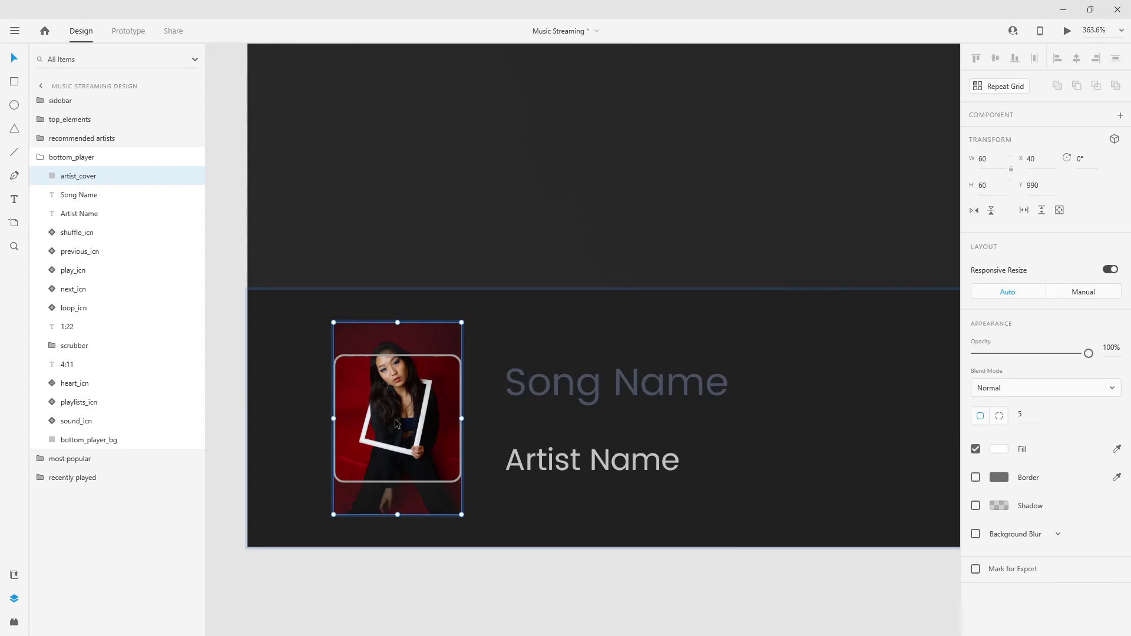
pyautogui.hotkey('shift', 'Down')
pyautogui.press('Escape')
pyautogui.scroll(-3, 471, 362)
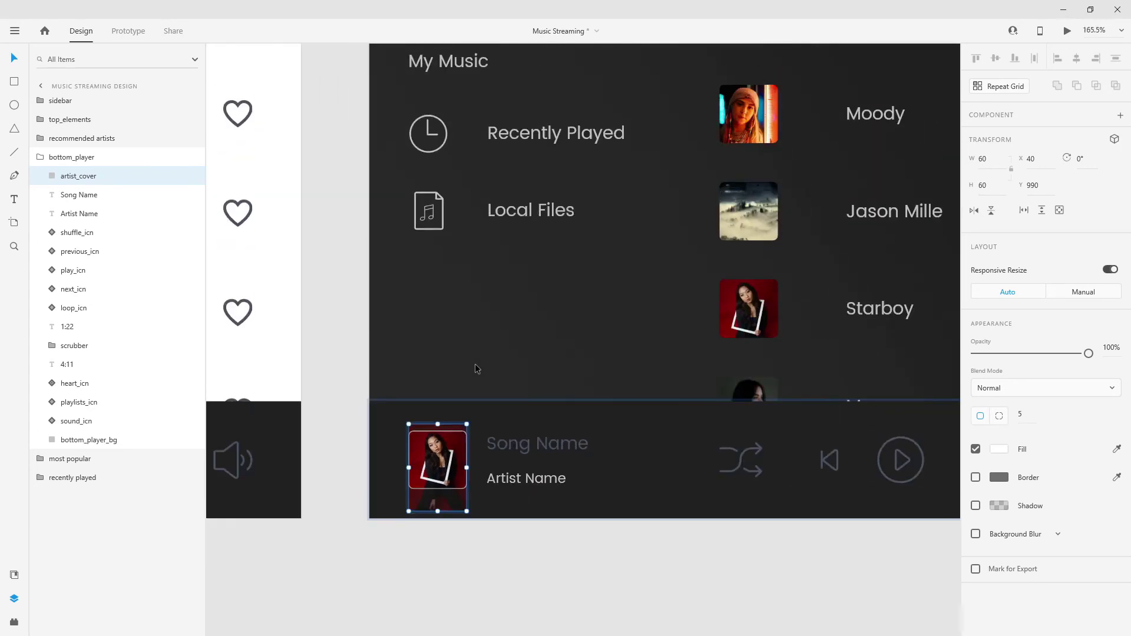
# Replace the bottom player's song name placeholder with Starboy.
pyautogui.click(530, 441)
pyautogui.doubleClick(524, 446)
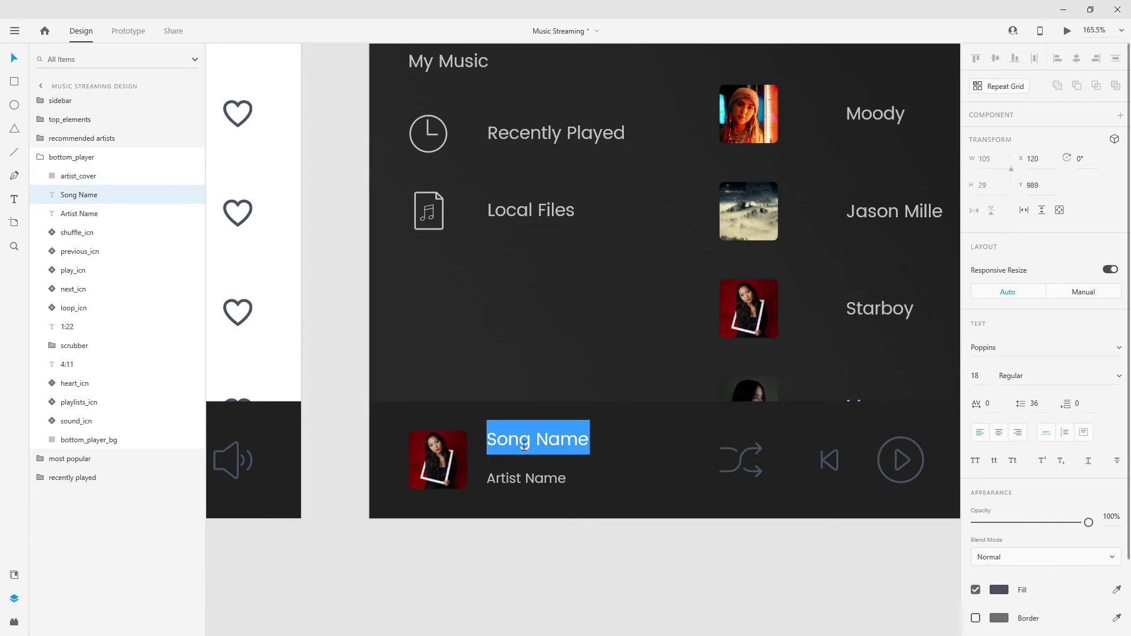
pyautogui.write('Star')
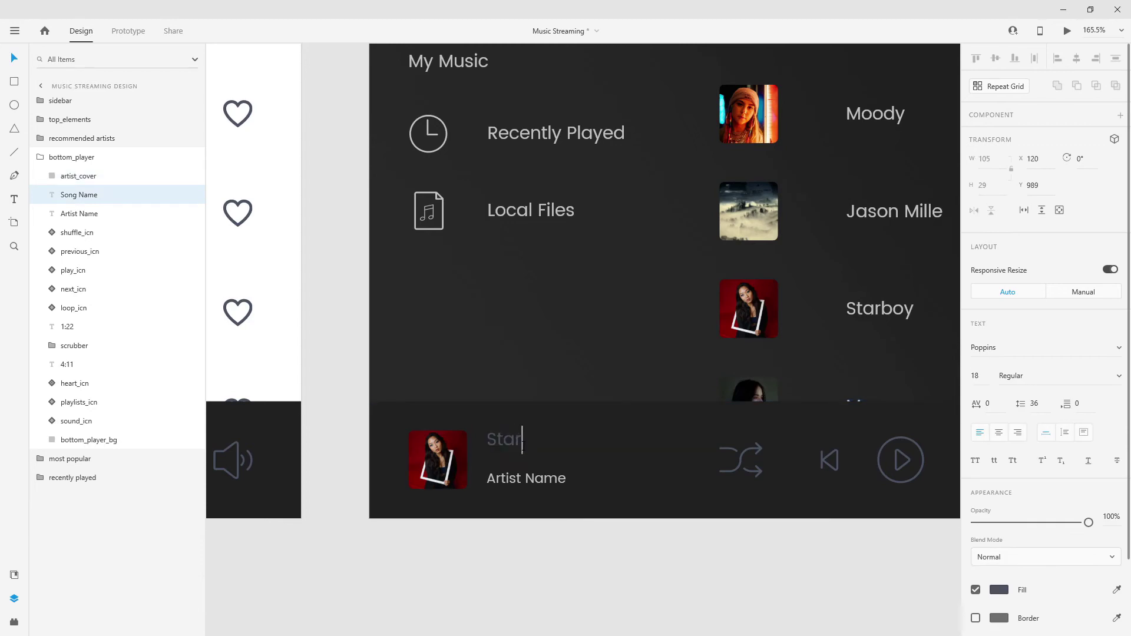
pyautogui.write('boy')
pyautogui.press('Escape')
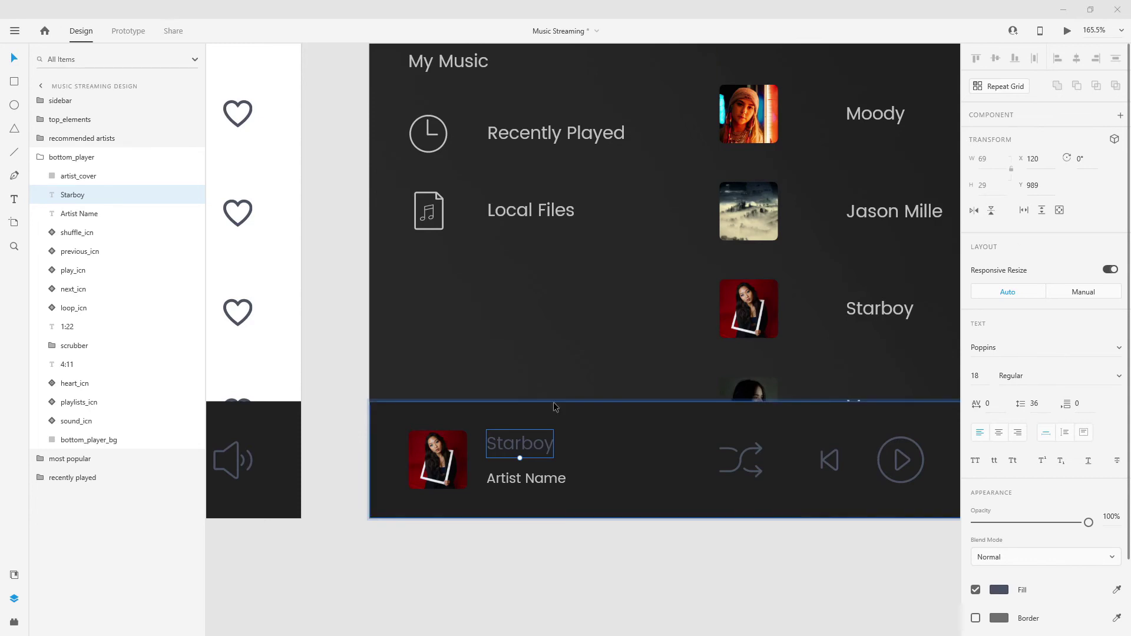
# Set the bottom player's song name to Bright Lights.
pyautogui.scroll(2, 535, 441)
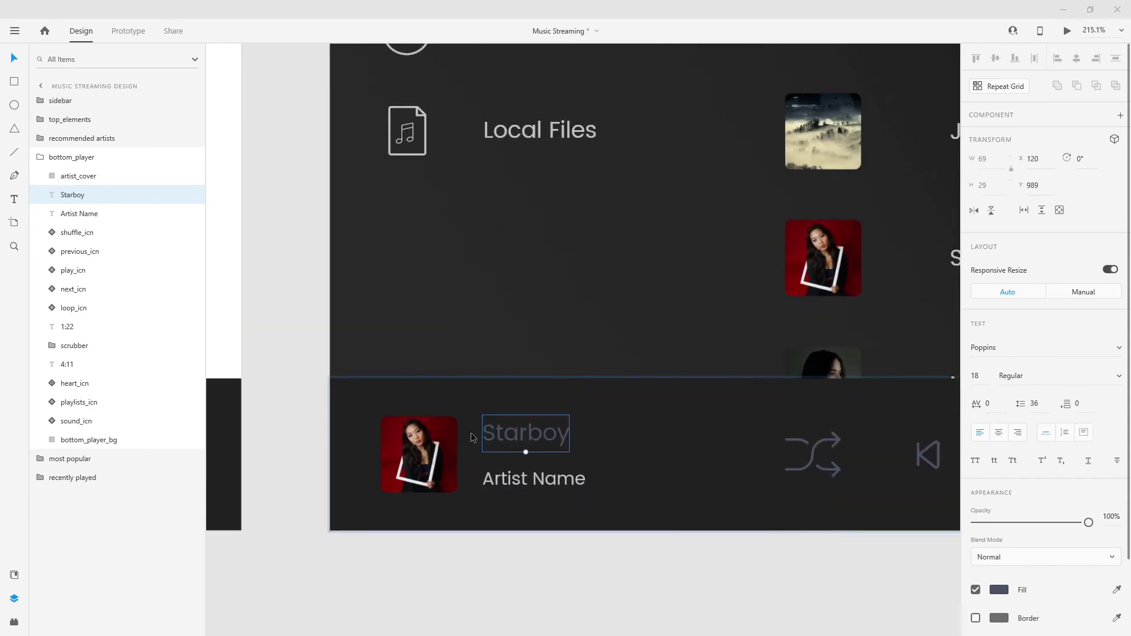
pyautogui.scroll(-4, 471, 432)
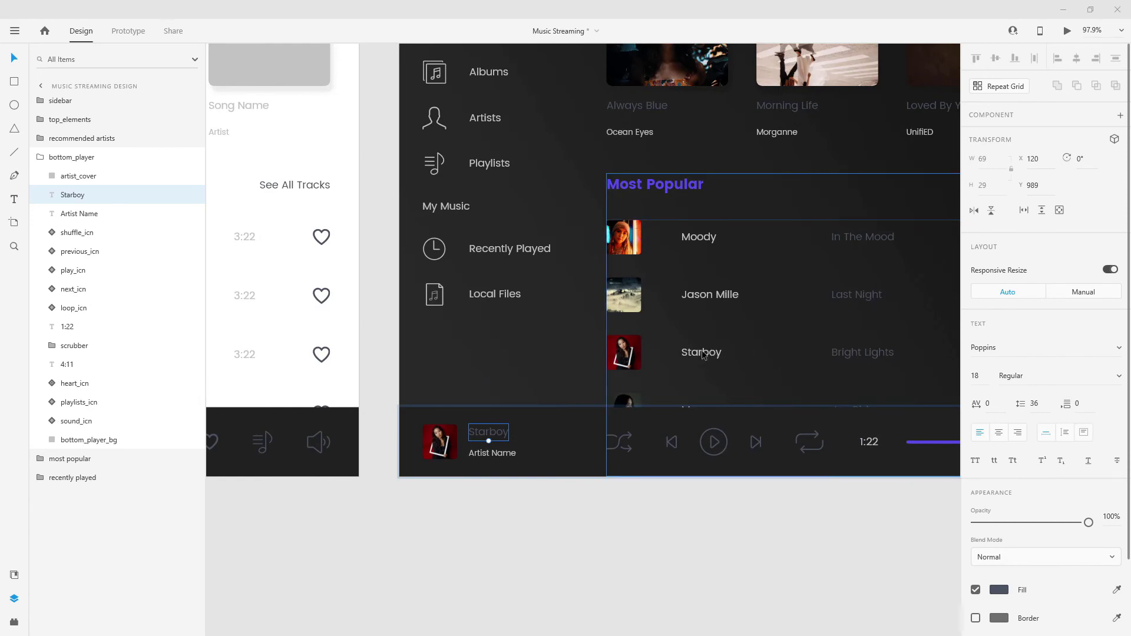
pyautogui.hotkey('ctrl', '0')
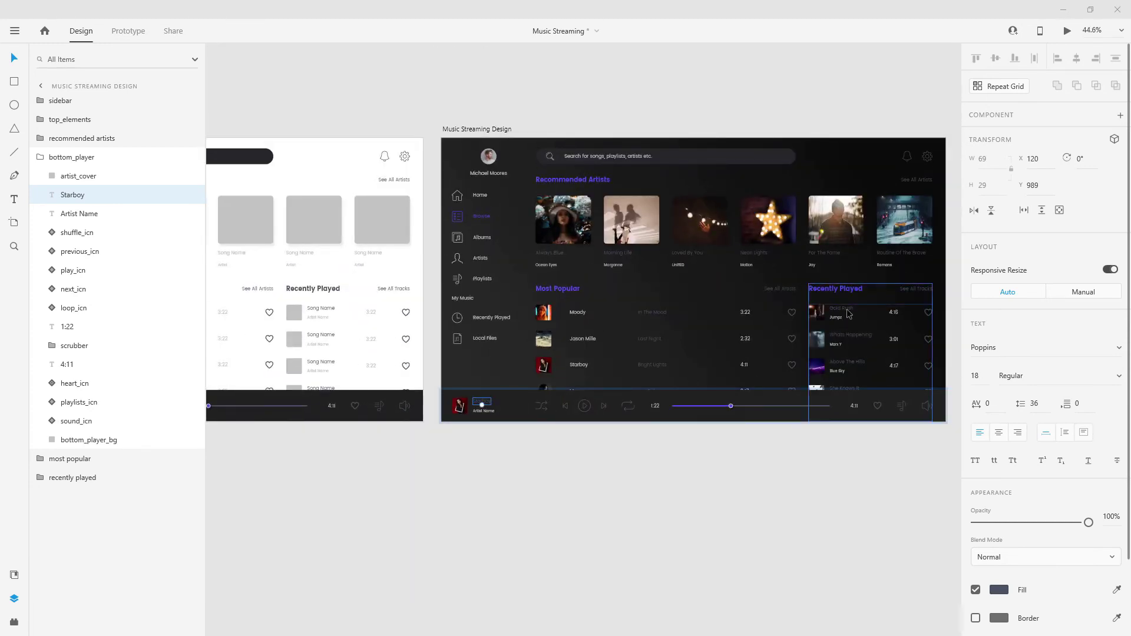
pyautogui.scroll(1, 451, 417)
pyautogui.scroll(-2, 452, 417)
pyautogui.scroll(6, 493, 407)
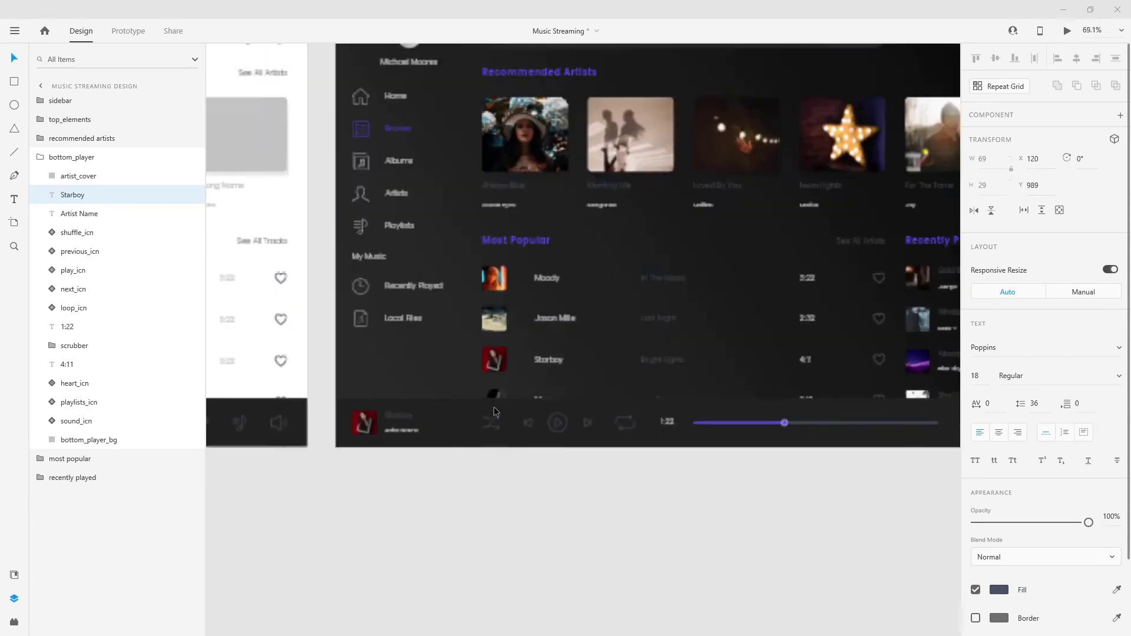
pyautogui.doubleClick(394, 404)
pyautogui.write('B')
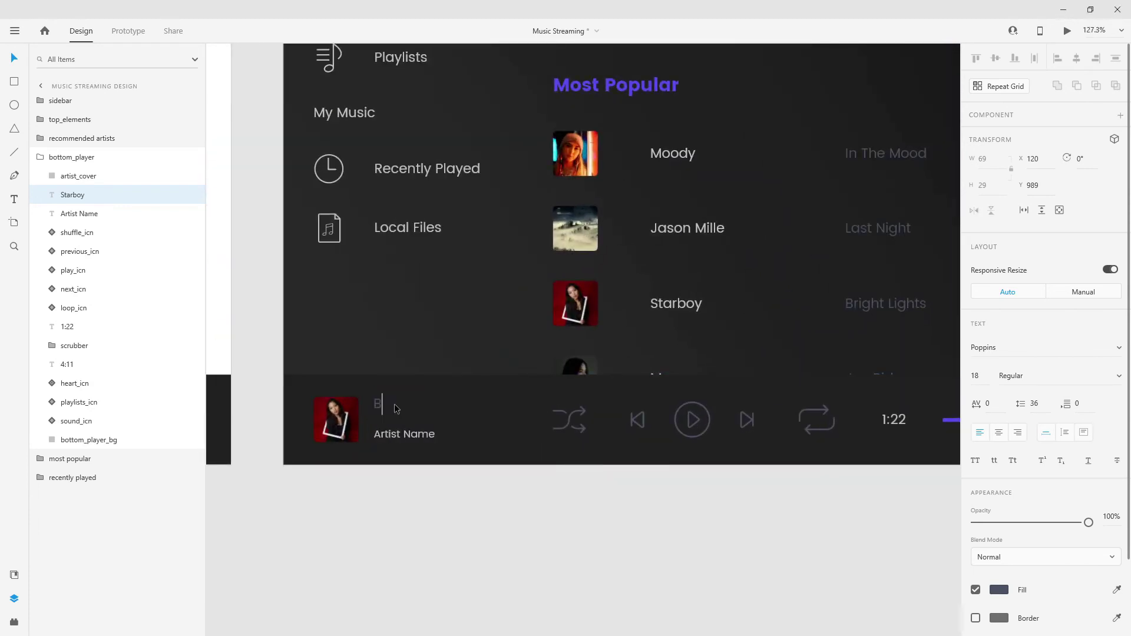
pyautogui.write('right Lights')
# Replace the bottom player's artist name placeholder with Starboy.
pyautogui.doubleClick(420, 439)
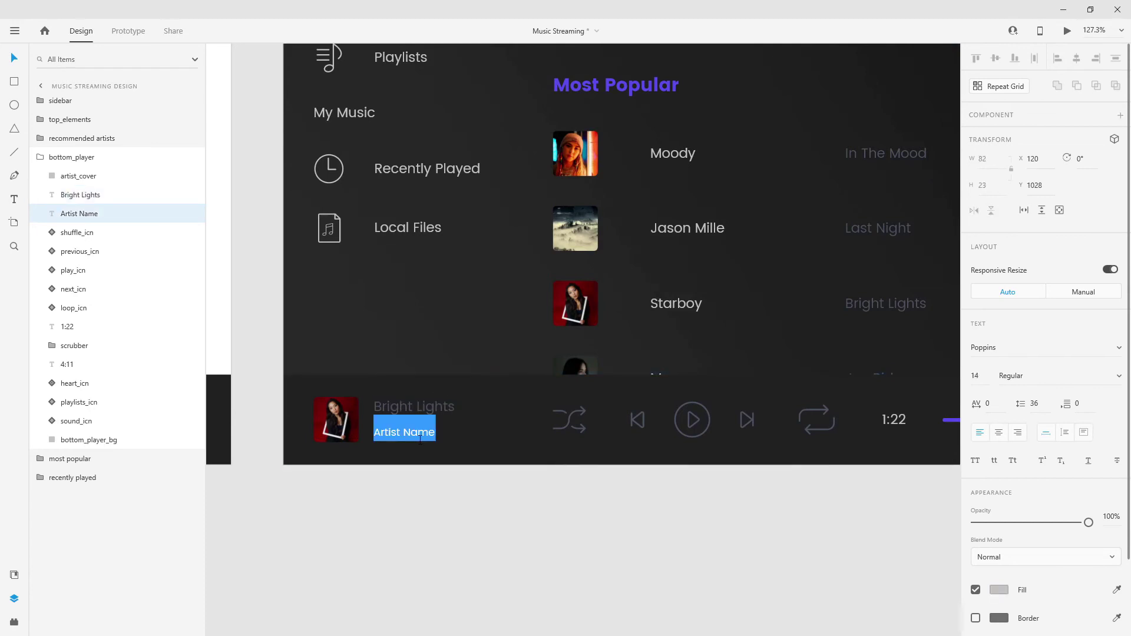
pyautogui.write('Star')
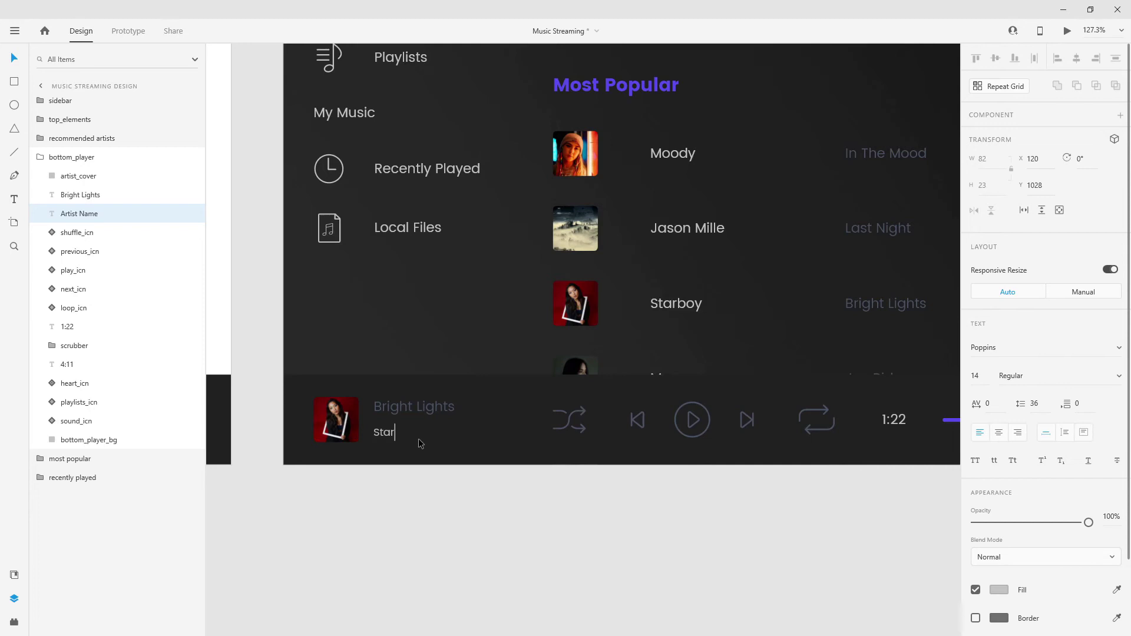
pyautogui.write('boy')
pyautogui.press('Escape')
pyautogui.scroll(-3, 359, 414)
pyautogui.scroll(-1, 334, 399)
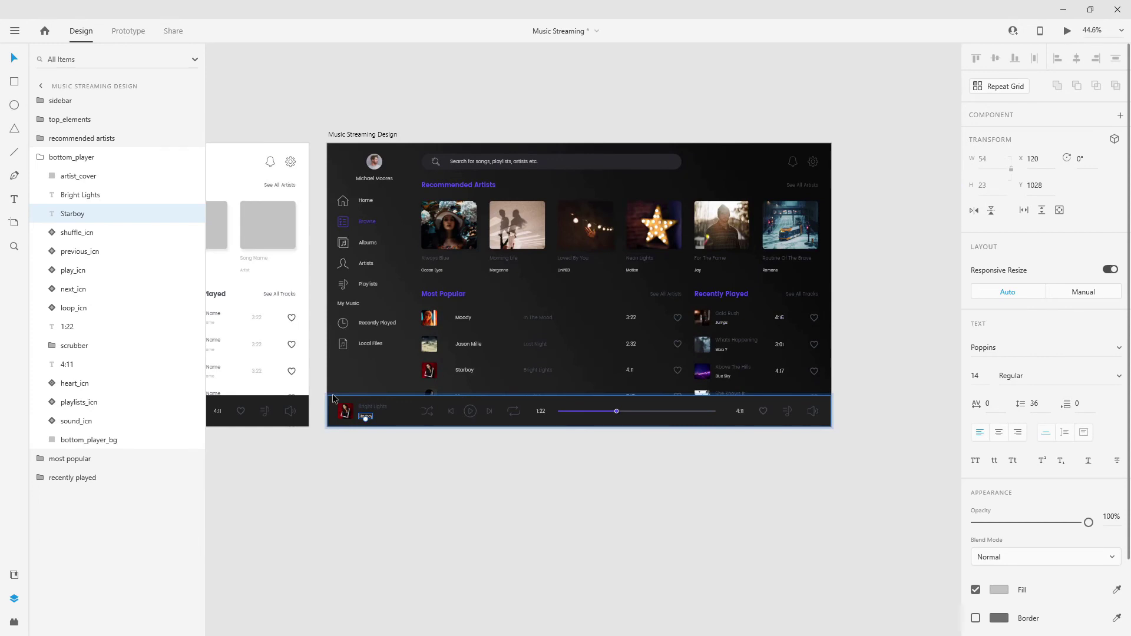
pyautogui.scroll(3, 431, 384)
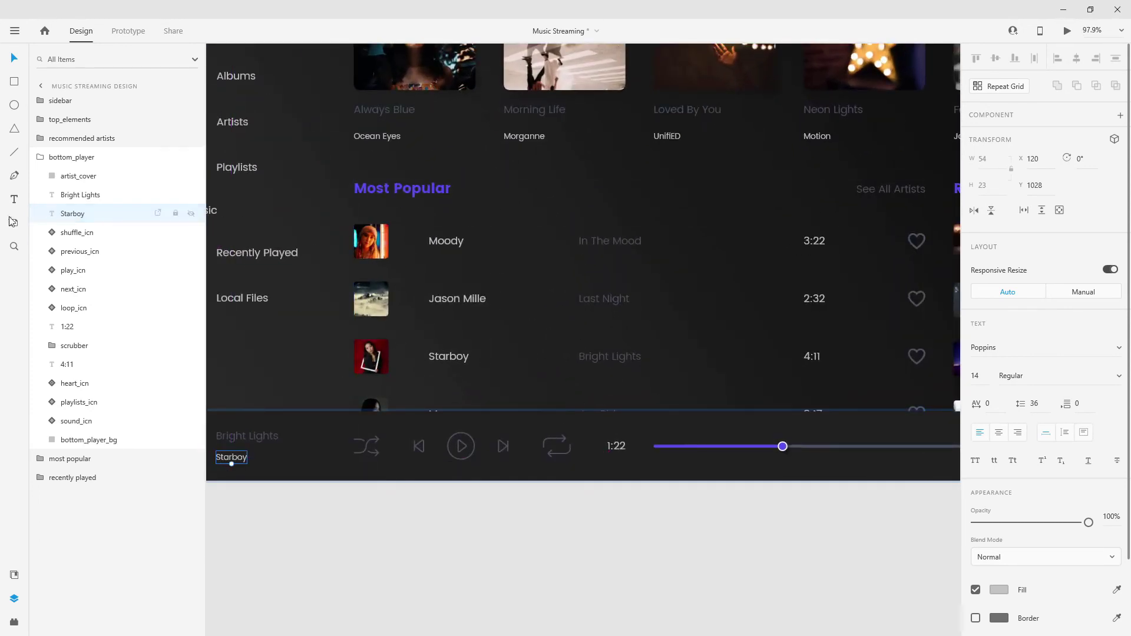
pyautogui.press('Escape')
pyautogui.click(469, 371)
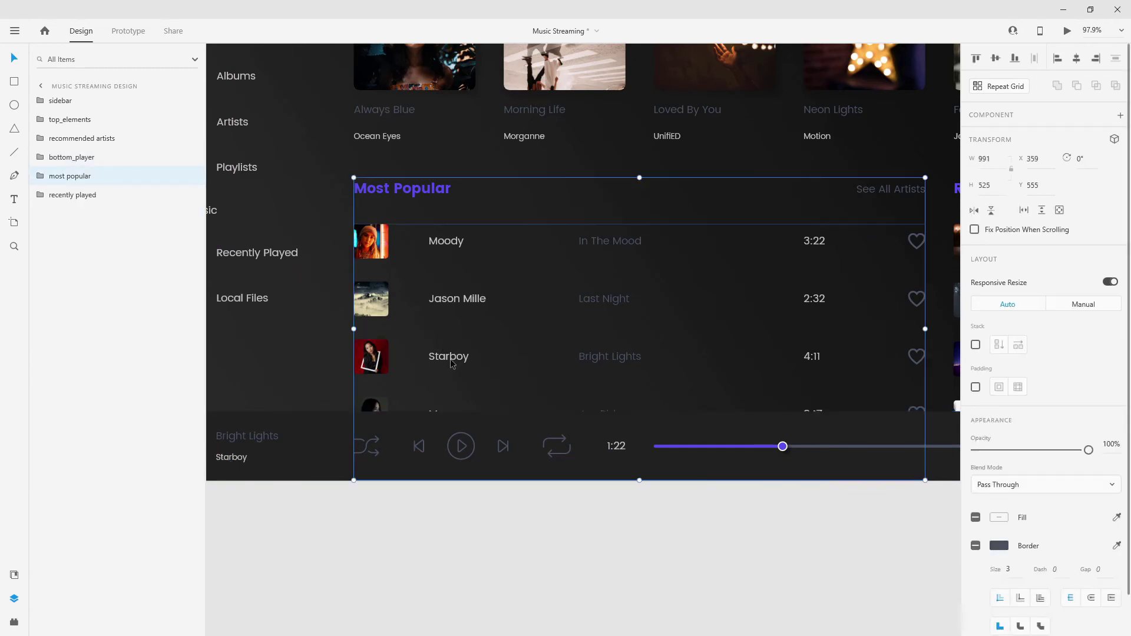
pyautogui.hscroll(-5, 429, 362)
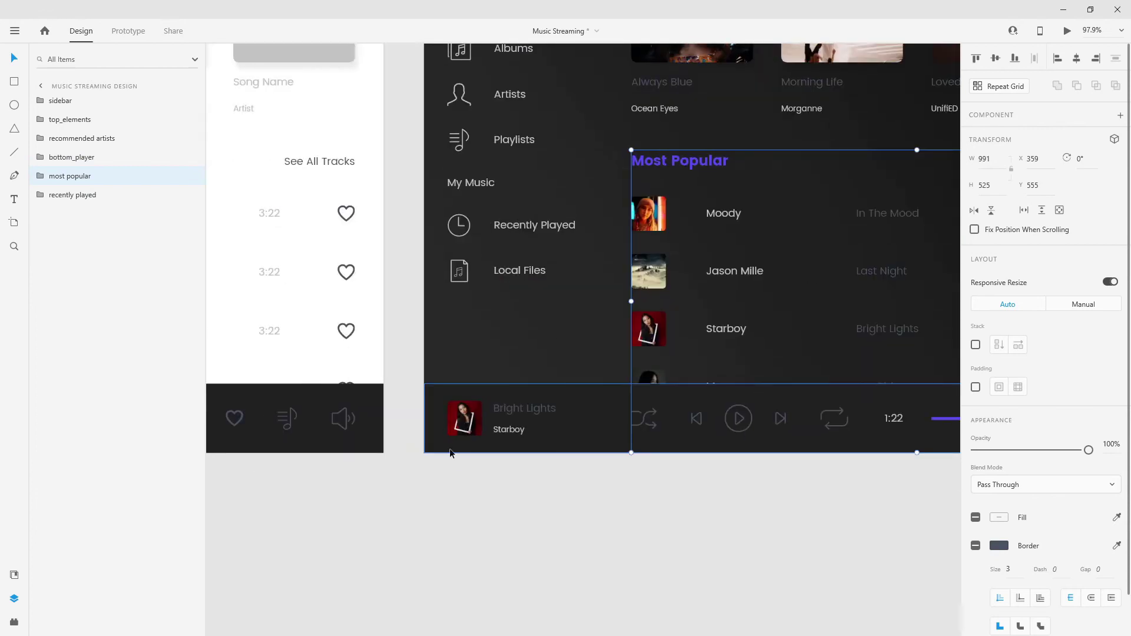
pyautogui.hscroll(5, 487, 308)
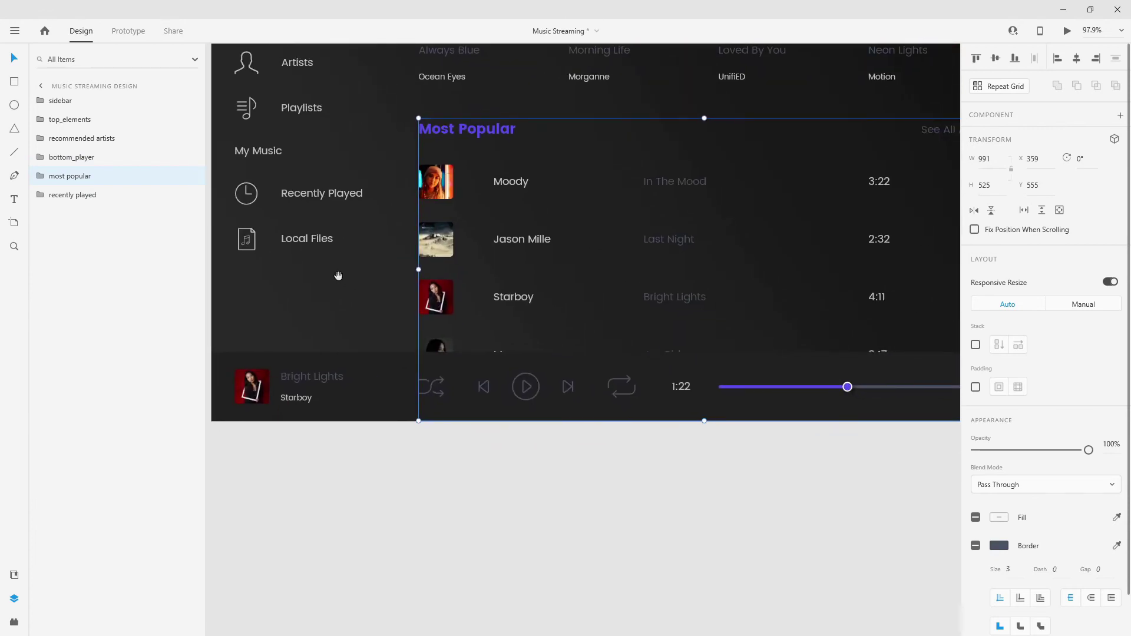
pyautogui.hscroll(3, 694, 275)
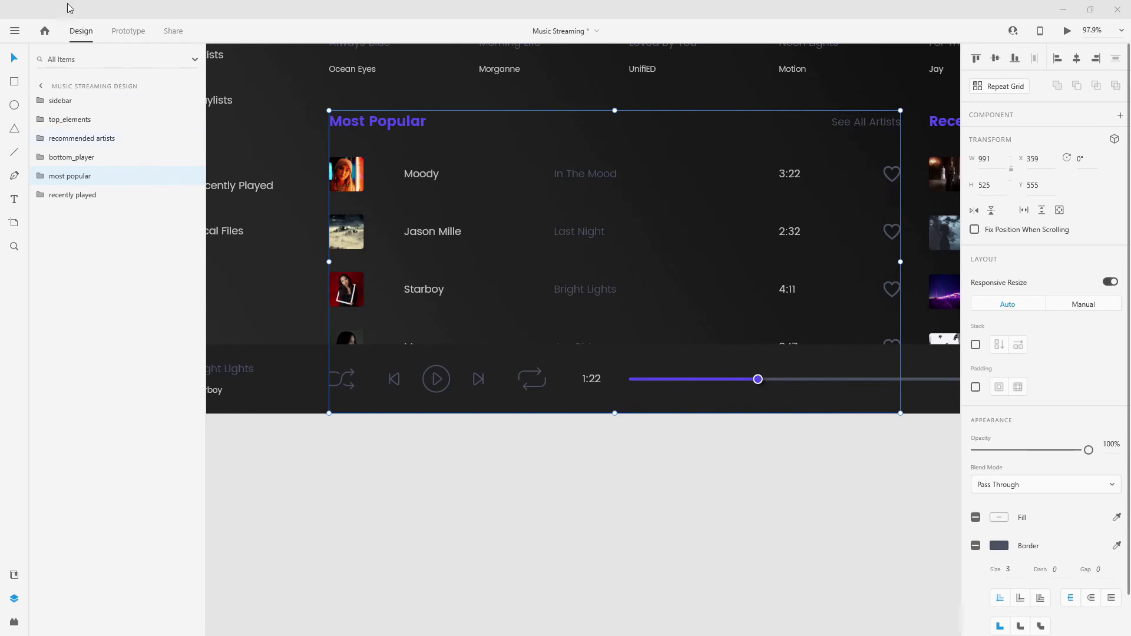
# Turn on the layout grid for the Music Streaming Design artboard.
pyautogui.click(14, 82)
pyautogui.scroll(2, 586, 287)
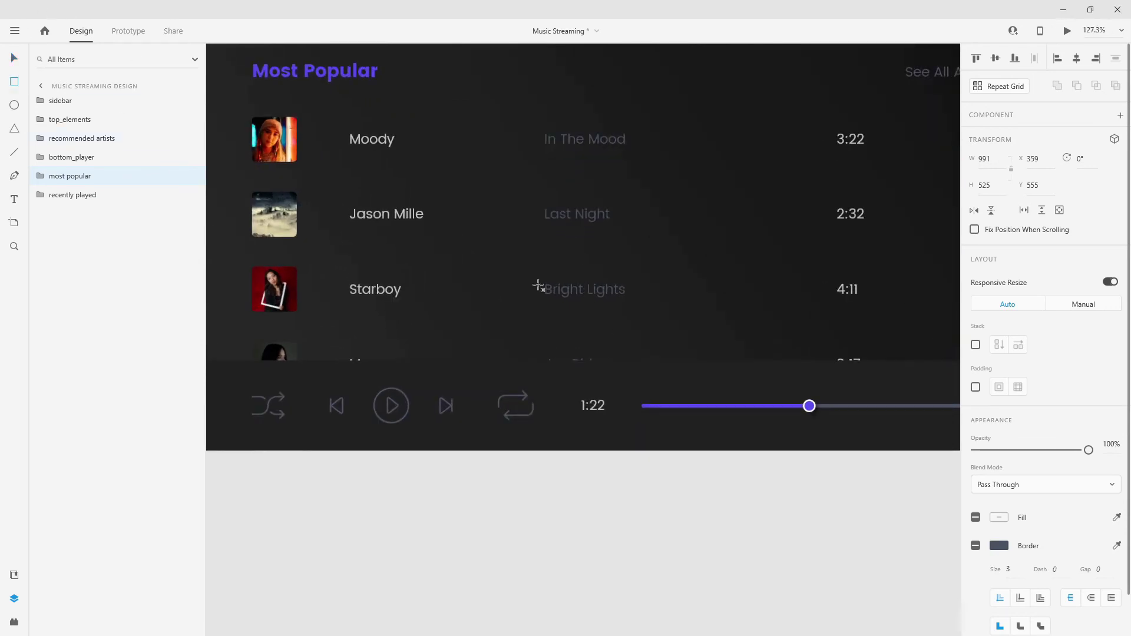
pyautogui.scroll(-2, 272, 260)
pyautogui.scroll(-1, 308, 228)
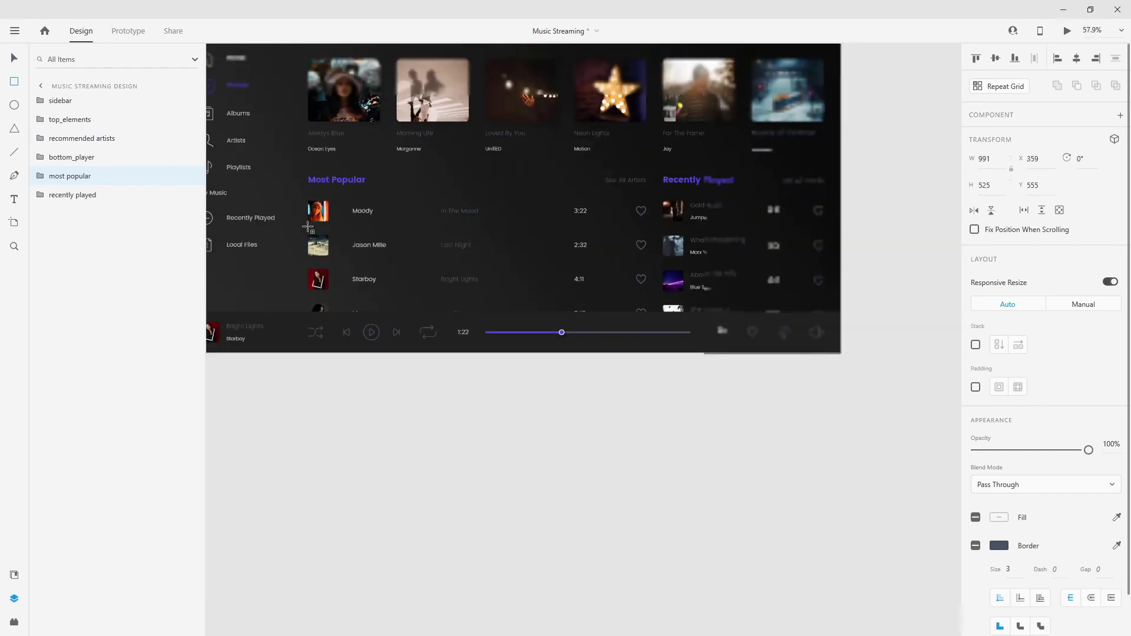
pyautogui.click(230, 99)
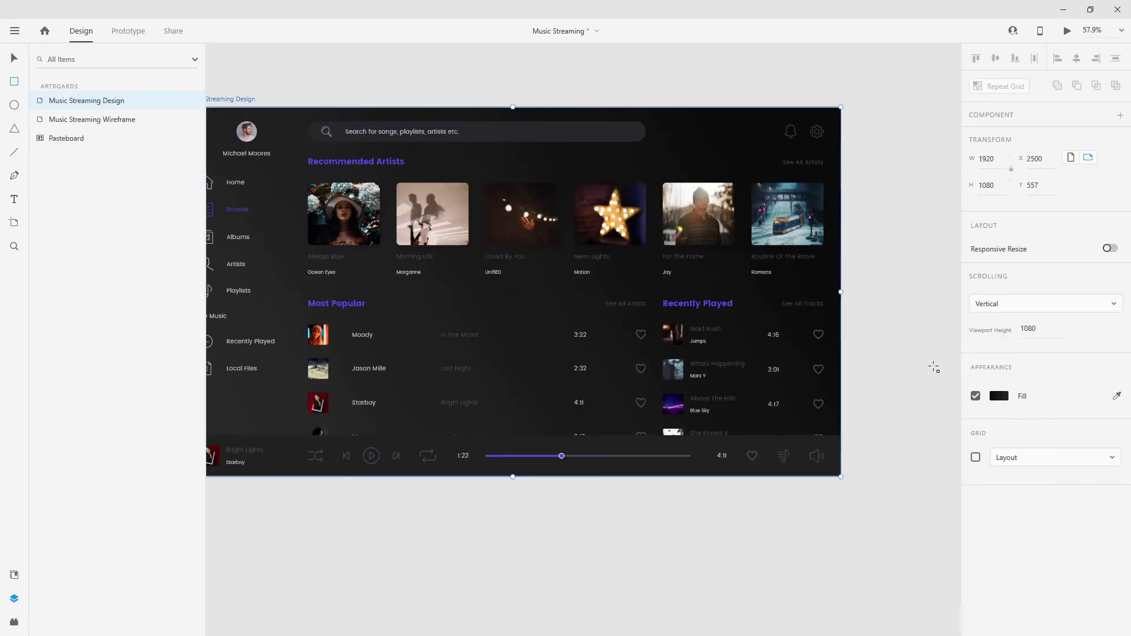
pyautogui.click(976, 457)
pyautogui.scroll(2, 360, 400)
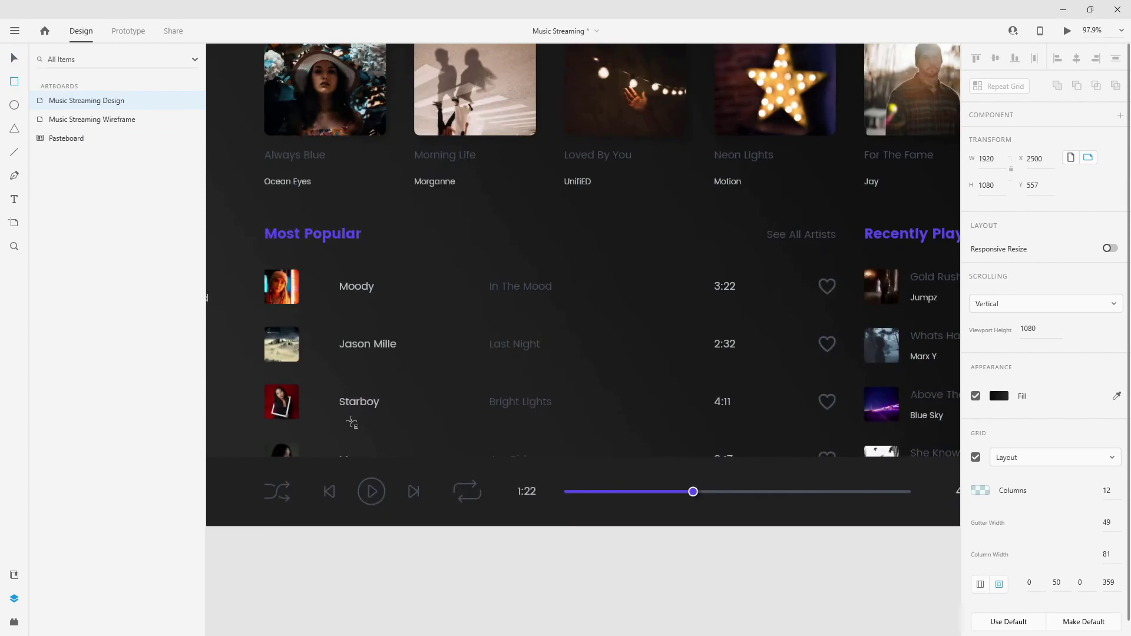
# Ungroup the artist repeat grid inside the most popular group.
pyautogui.click(359, 407)
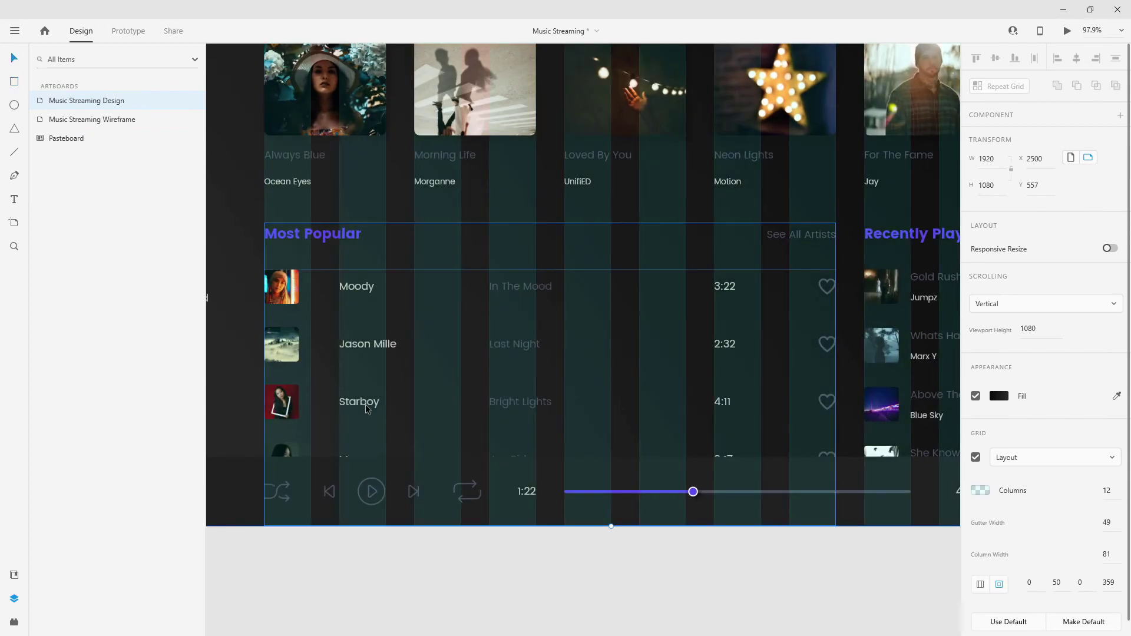
pyautogui.click(42, 176)
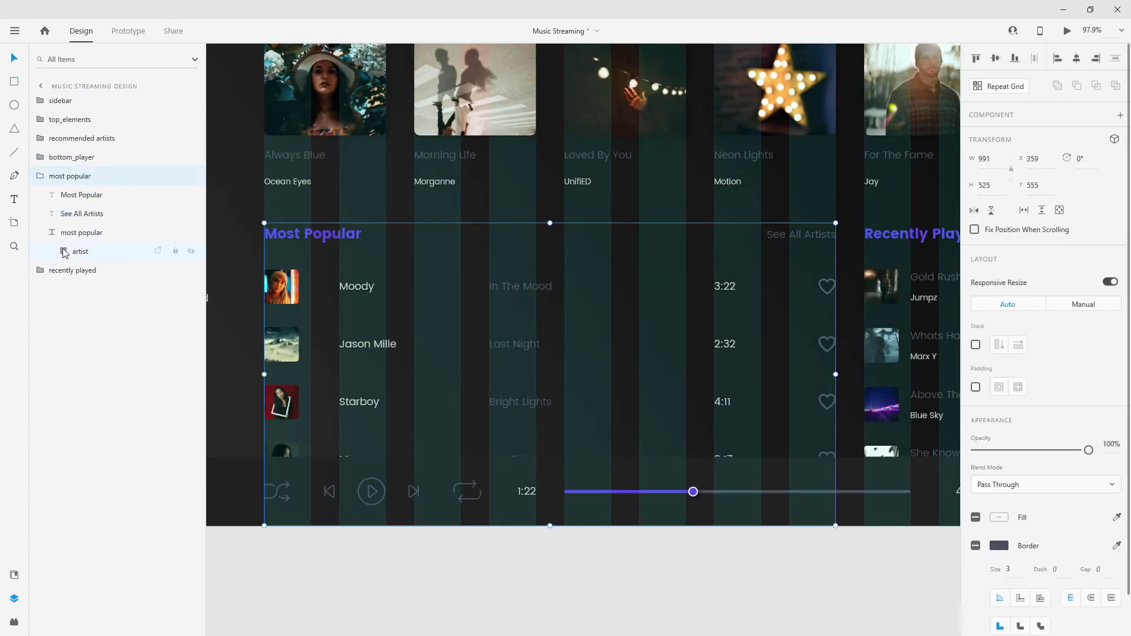
pyautogui.click(65, 252)
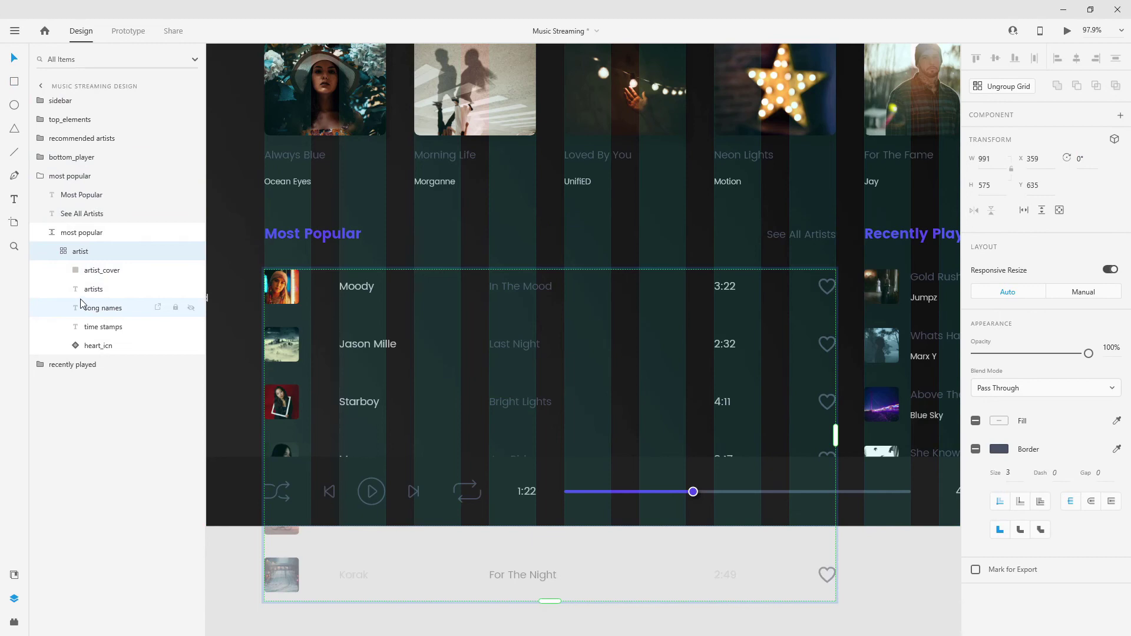
pyautogui.click(63, 252)
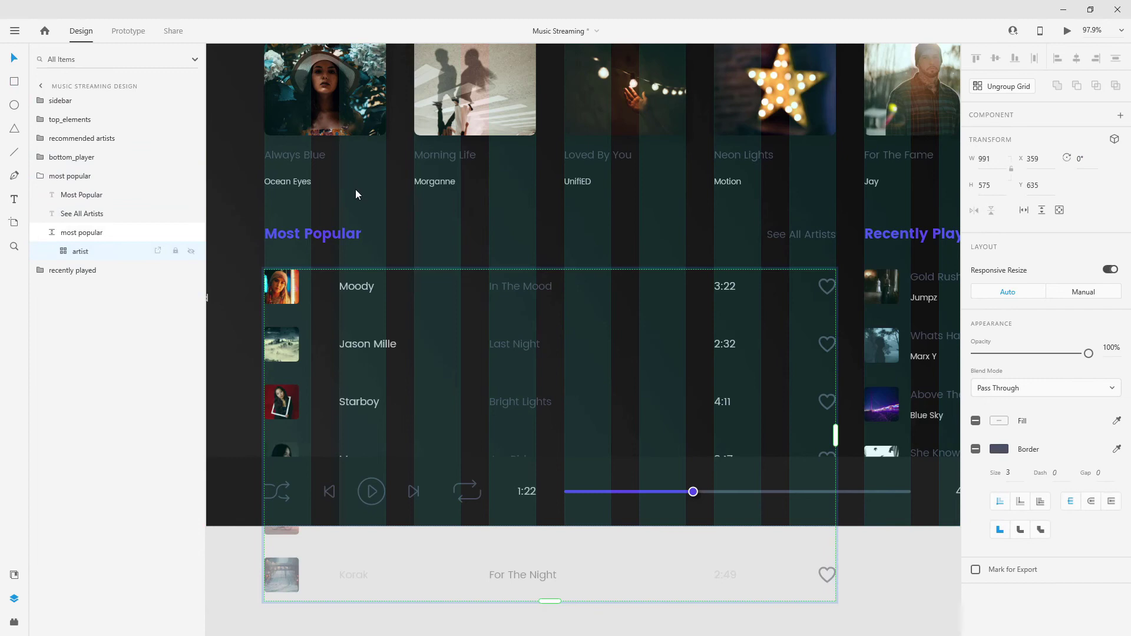
pyautogui.click(1001, 93)
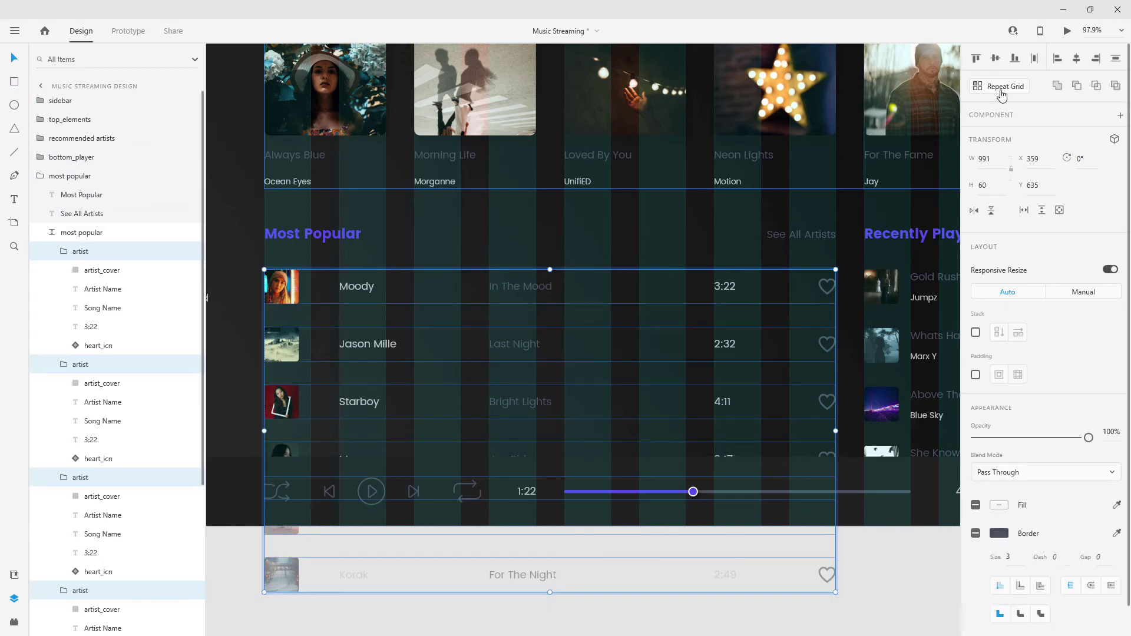
# Collapse the ungrouped artist layers in the most popular group.
pyautogui.click(76, 251)
pyautogui.click(74, 271)
pyautogui.click(63, 289)
pyautogui.click(64, 307)
pyautogui.click(65, 328)
pyautogui.click(65, 329)
pyautogui.click(64, 345)
pyautogui.doubleClick(86, 346)
pyautogui.write('artist1')
pyautogui.press('Return')
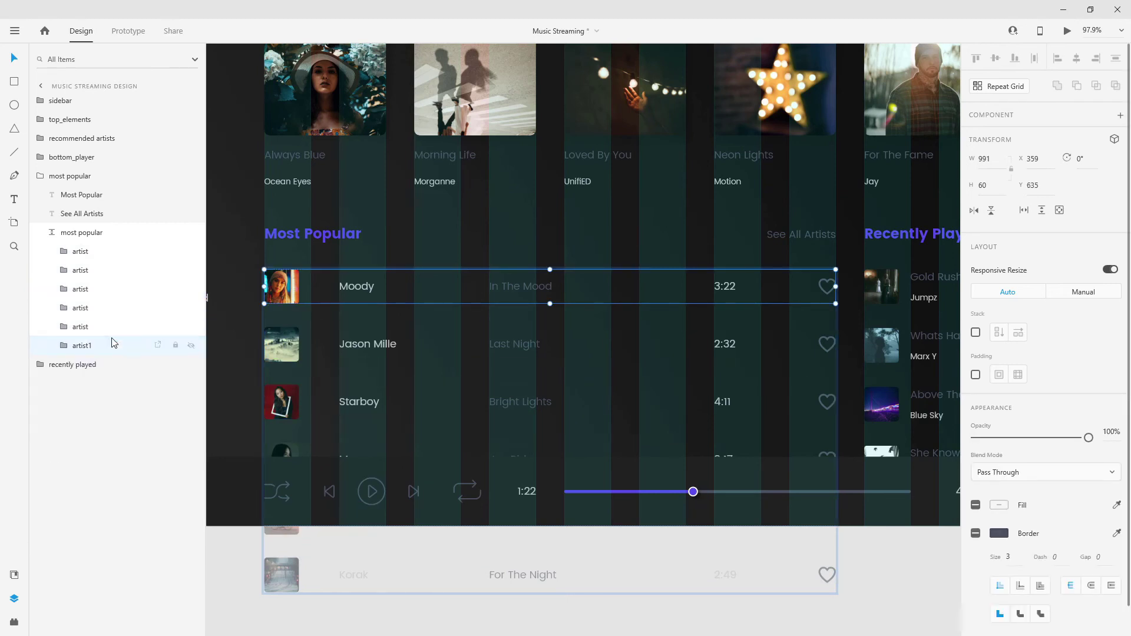
pyautogui.click(89, 331)
pyautogui.doubleClick(81, 327)
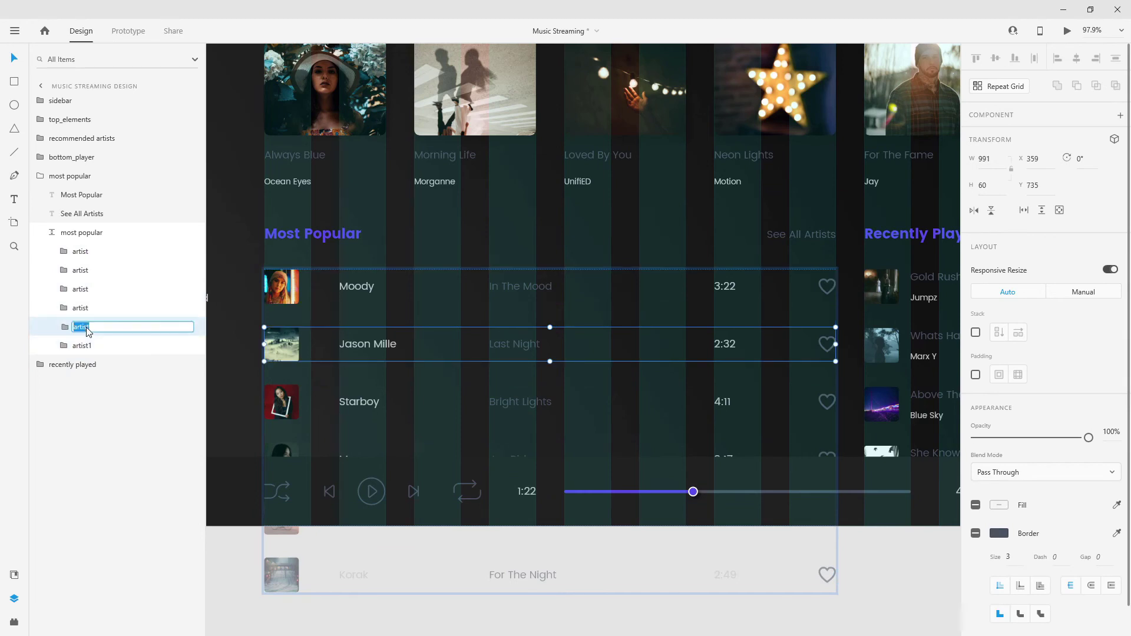
pyautogui.press('End')
pyautogui.write('2')
pyautogui.press('Return')
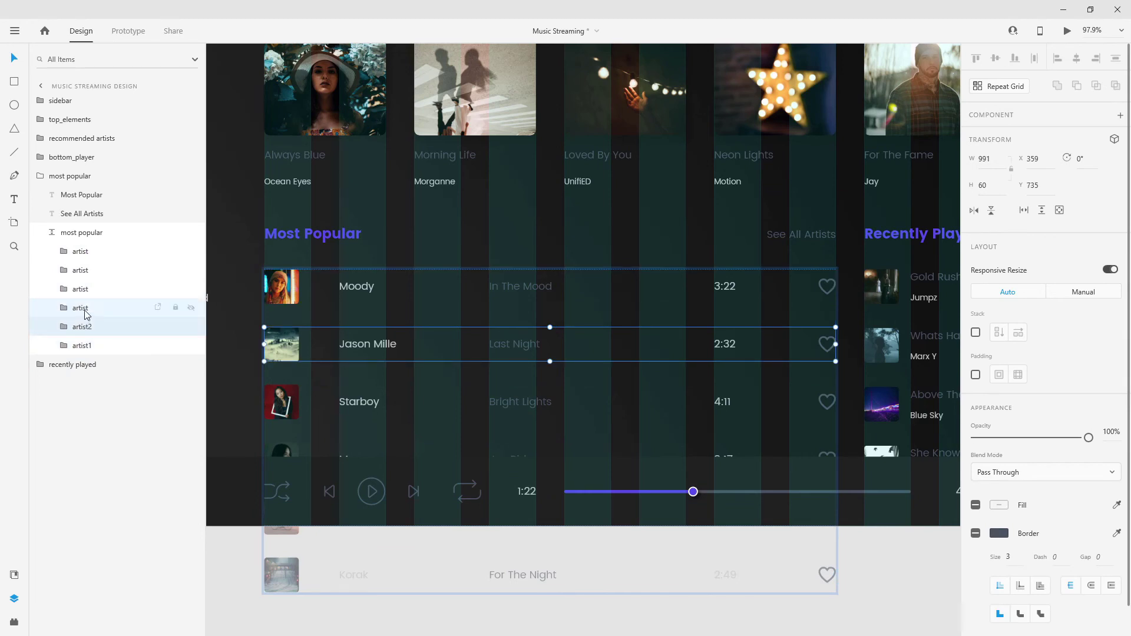
# Rename the layer groups of the third and fourth Most Popular rows as artist3 and artist4.
pyautogui.doubleClick(85, 308)
pyautogui.write('3')
pyautogui.press('Return')
pyautogui.doubleClick(80, 289)
pyautogui.press('End')
pyautogui.write('4')
pyautogui.press('Return')
# Rename the layer groups of the fifth and sixth Most Popular rows as artist5 and artist6.
pyautogui.doubleClick(81, 270)
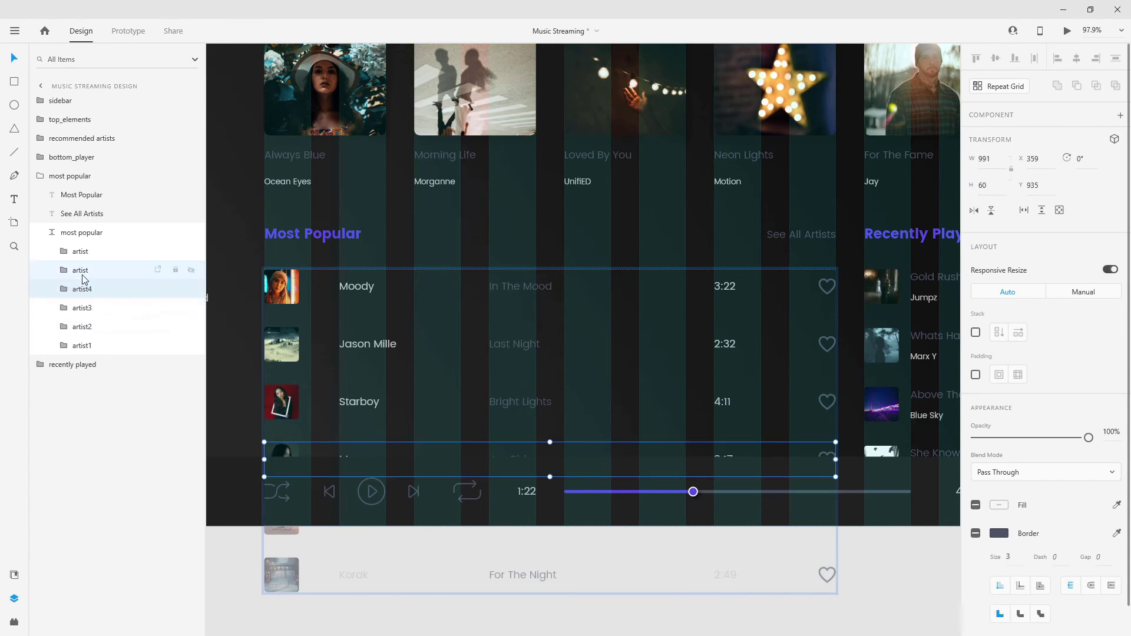
pyautogui.press('End')
pyautogui.write('5')
pyautogui.press('Return')
pyautogui.doubleClick(81, 252)
pyautogui.press('End')
pyautogui.press('Return')
# Reorder the most popular group's layers to run from artist1 down to artist6, and select the artist3 row.
pyautogui.click(66, 270)
pyautogui.moveTo(84, 336); pyautogui.dragTo(85, 352)
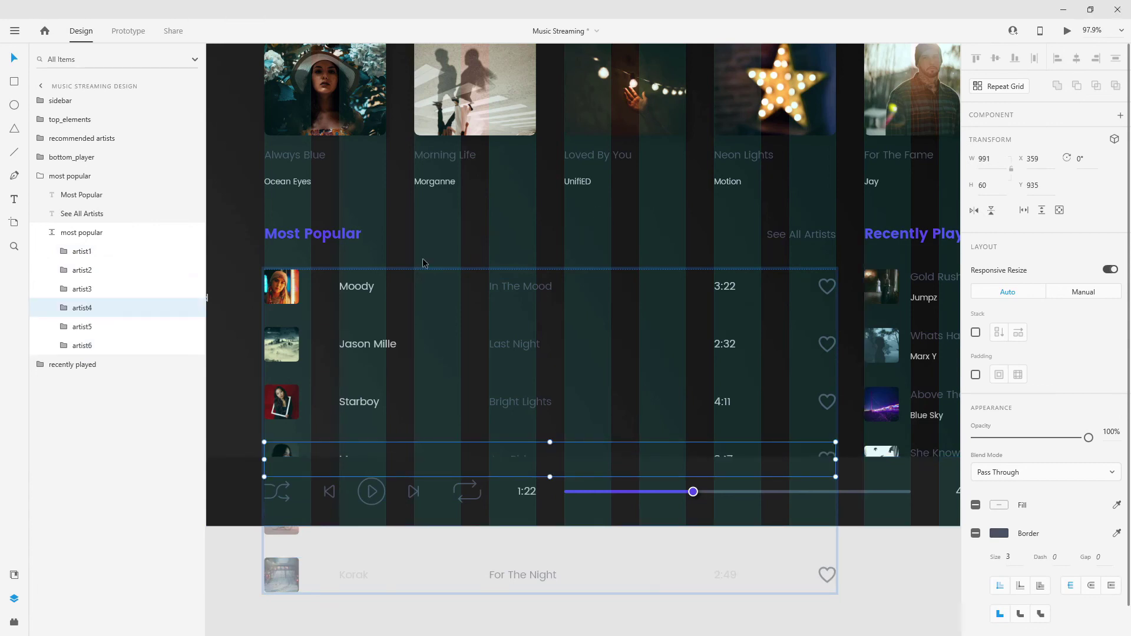
pyautogui.click(347, 401)
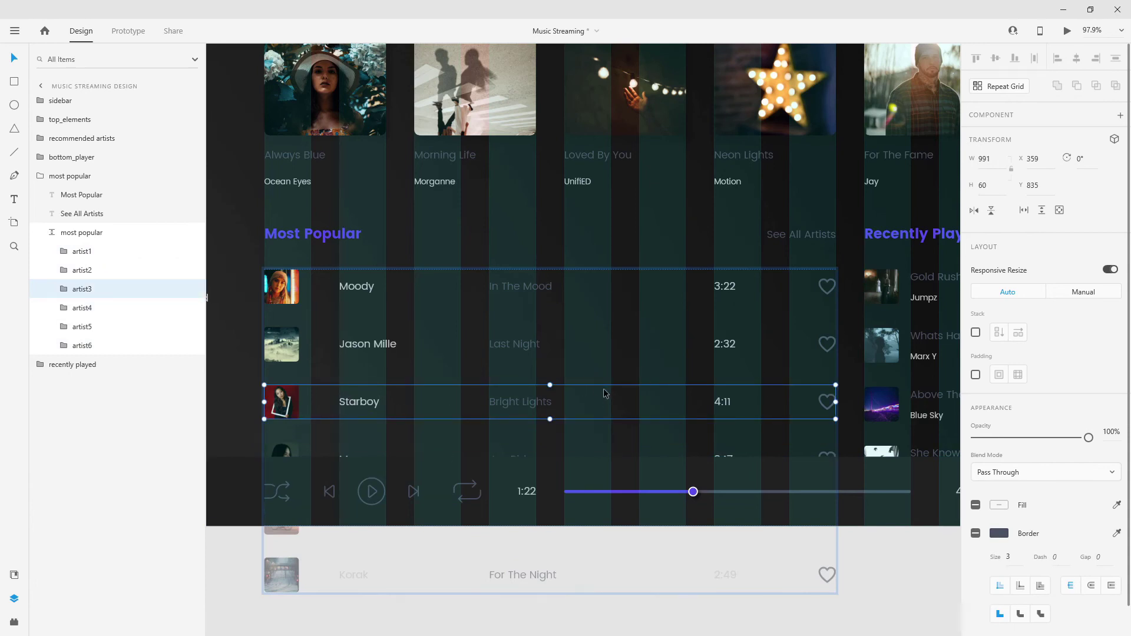
pyautogui.scroll(-5, 429, 318)
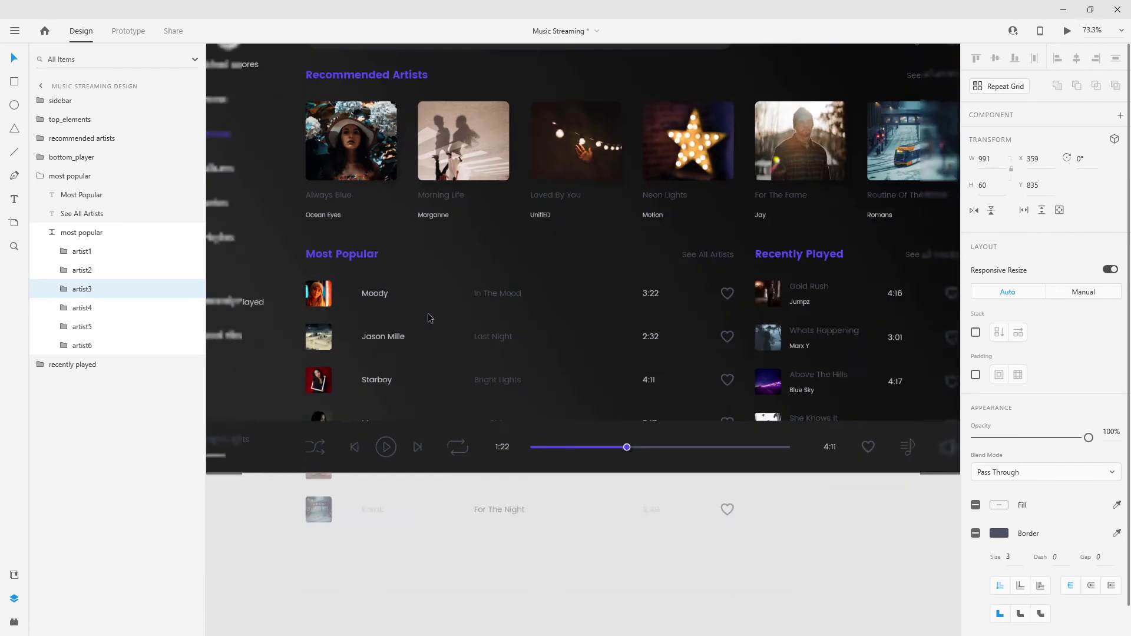
pyautogui.scroll(5, 813, 366)
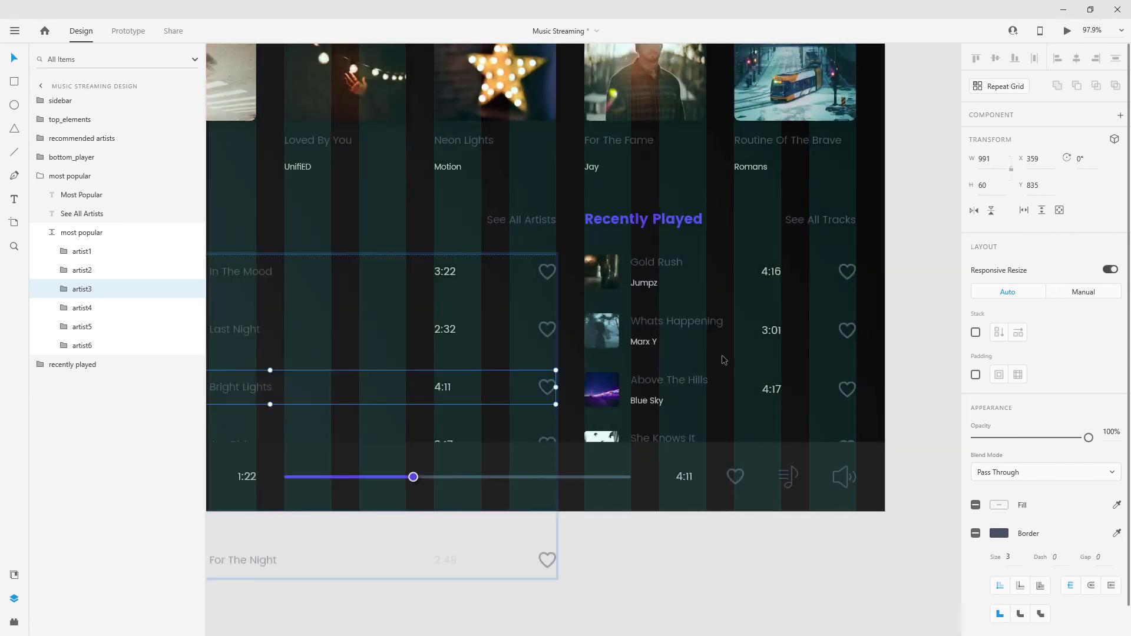
pyautogui.click(705, 387)
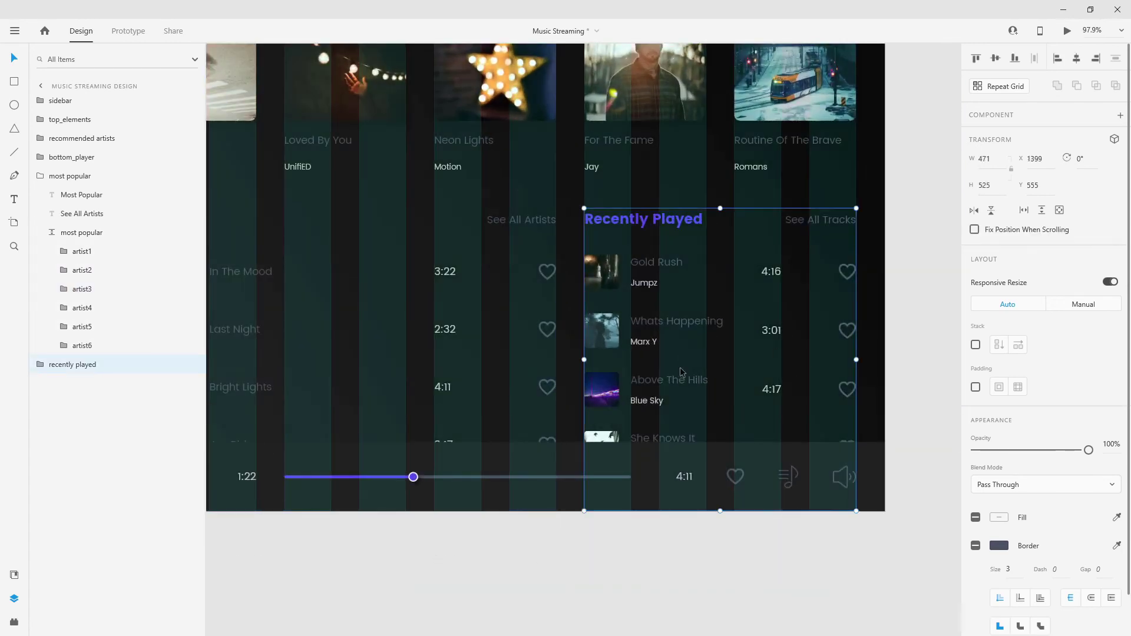
pyautogui.doubleClick(693, 385)
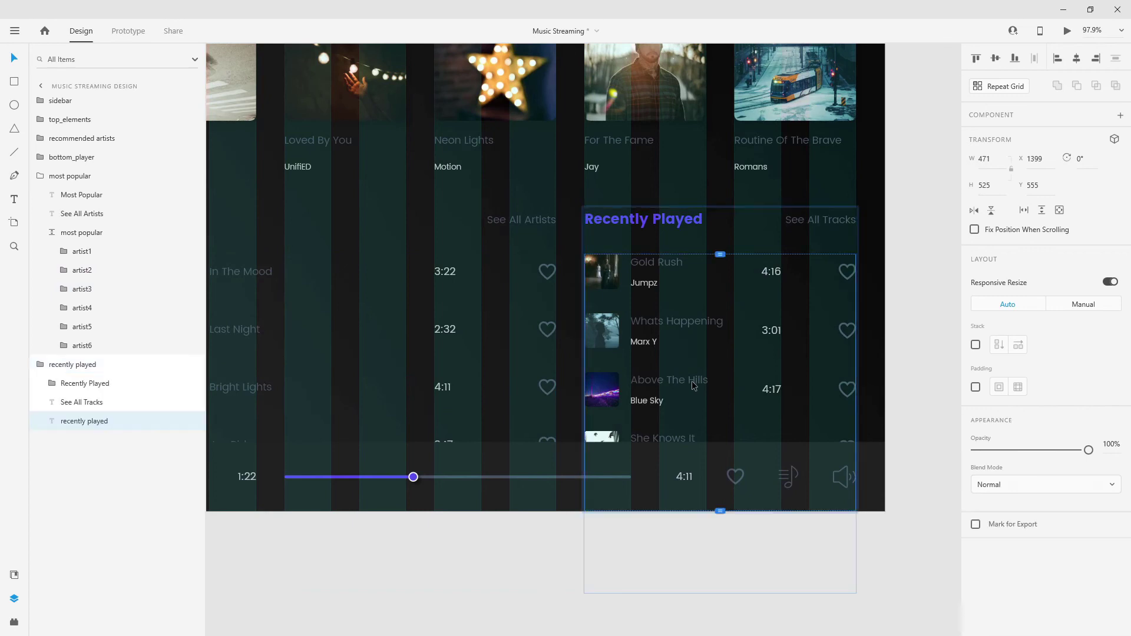
pyautogui.doubleClick(693, 386)
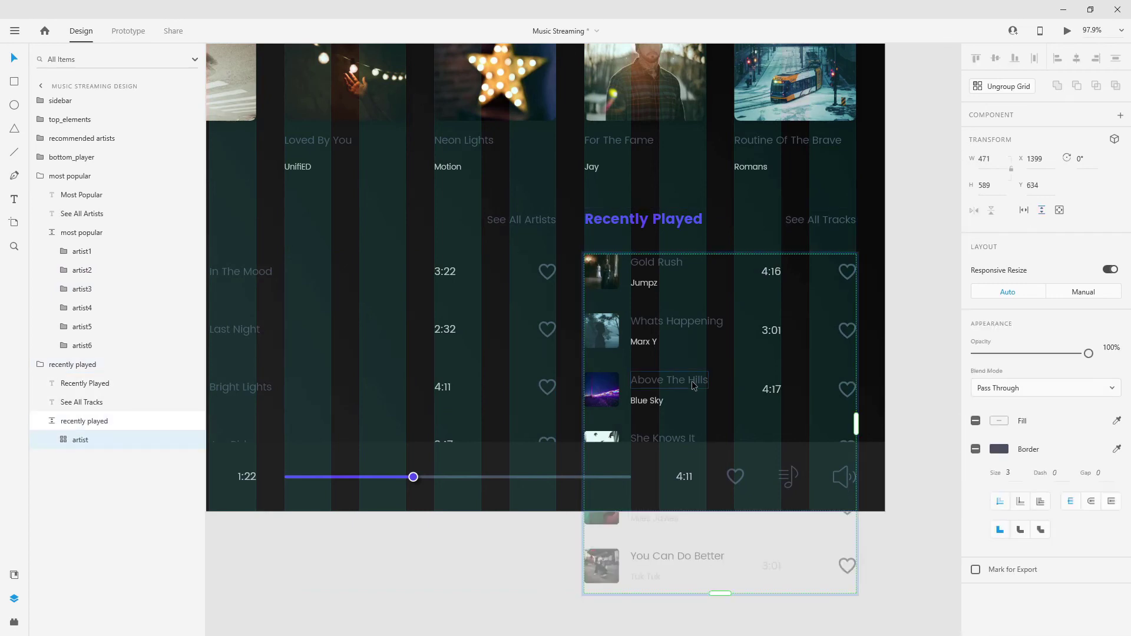
pyautogui.doubleClick(678, 386)
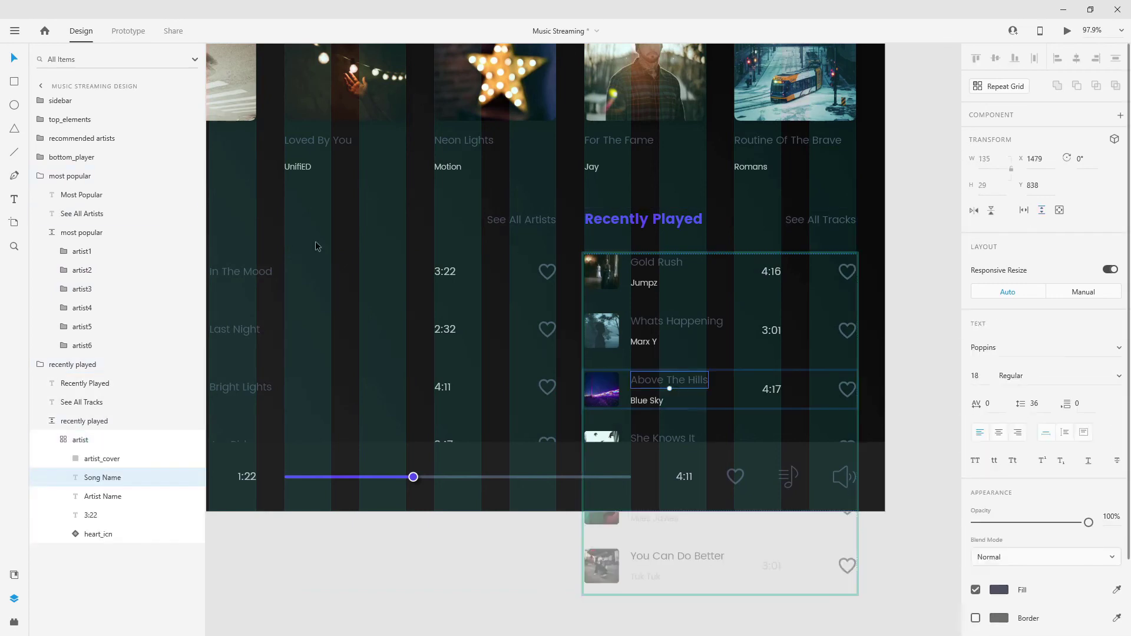
pyautogui.click(14, 82)
pyautogui.moveTo(580, 362); pyautogui.dragTo(857, 420)
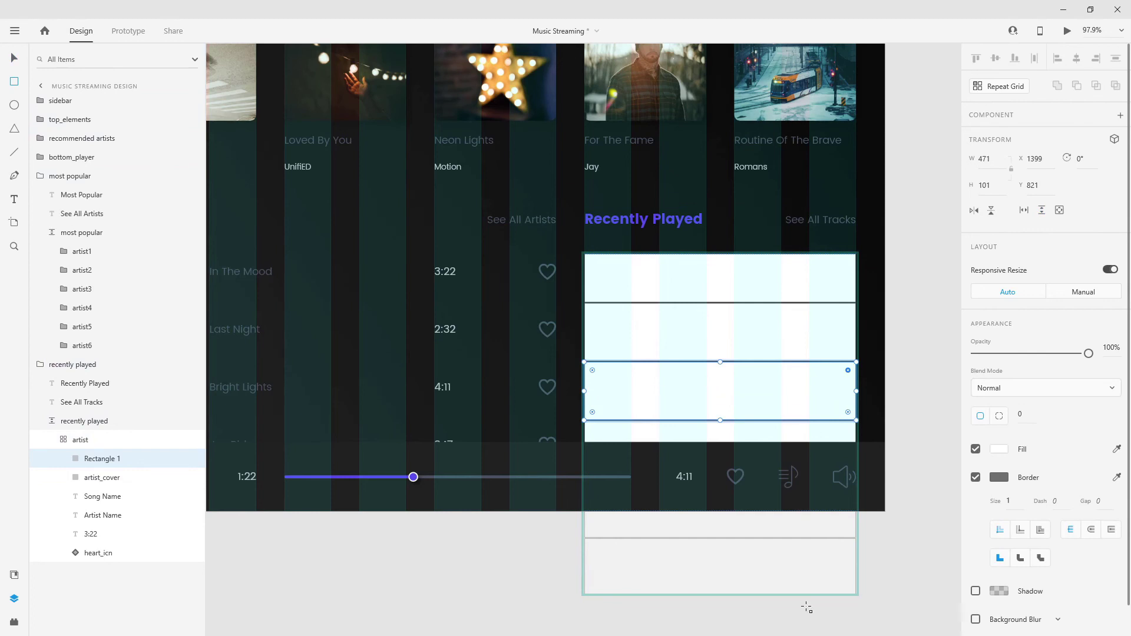
pyautogui.press('Delete')
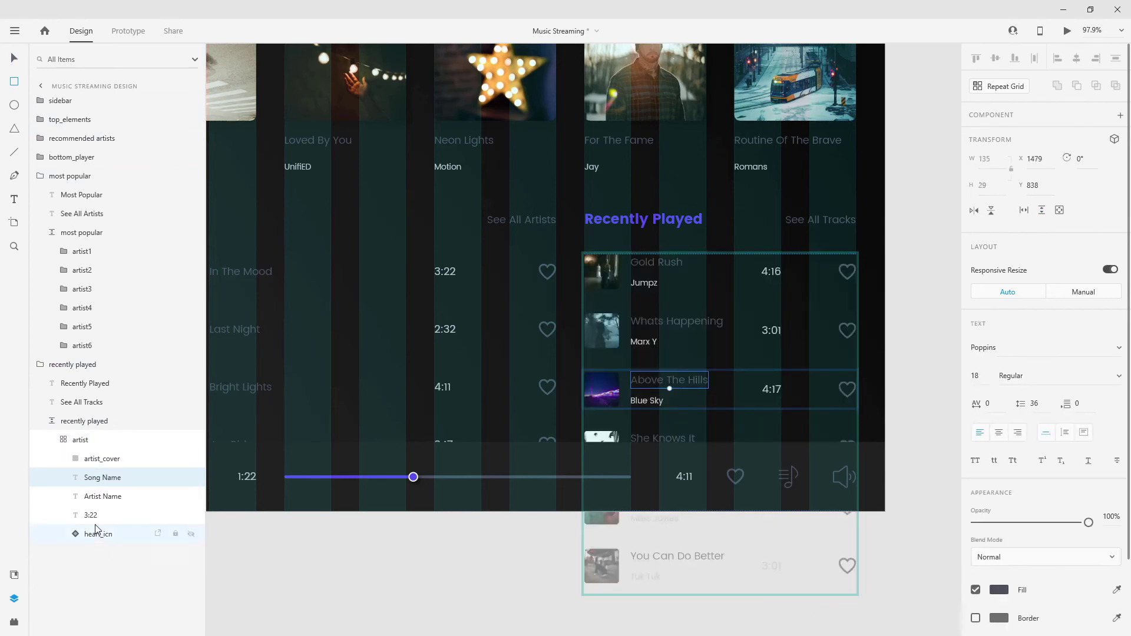
pyautogui.click(70, 440)
pyautogui.click(72, 364)
# Draw a rectangle about 1049 by 123 over the Starboy row in the most popular group and rename its layer as selector.
pyautogui.moveTo(288, 291); pyautogui.dragTo(697, 265)
pyautogui.press('v')
pyautogui.doubleClick(507, 365)
pyautogui.click(508, 365)
pyautogui.click(17, 80)
pyautogui.scroll(-2, 471, 251)
pyautogui.moveTo(408, 314); pyautogui.dragTo(872, 366)
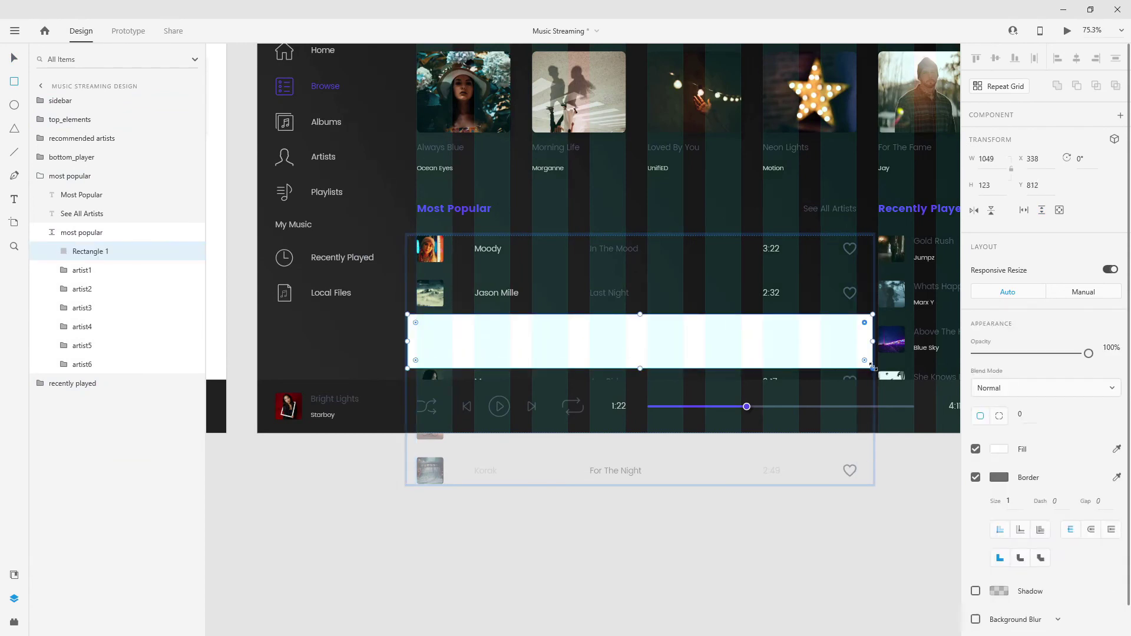
pyautogui.doubleClick(87, 251)
pyautogui.write('selector')
pyautogui.press('Return')
# Fill the selector rectangle with the artboard_color swatch and move its layer to the end of the artist3 group, behind the row's content.
pyautogui.click(14, 574)
pyautogui.click(102, 259)
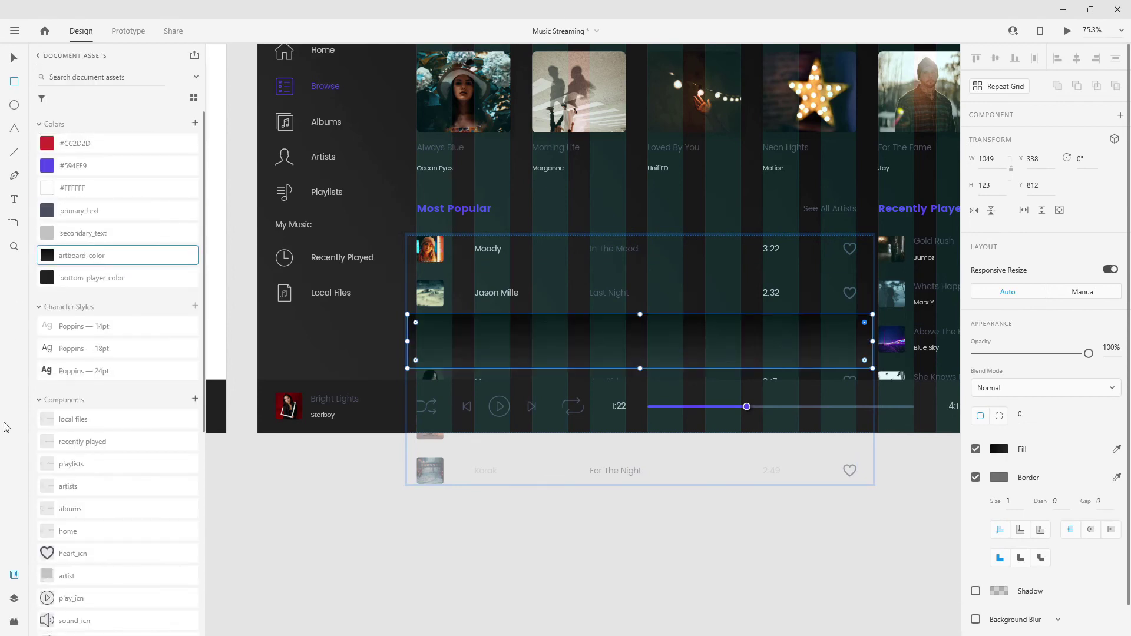
pyautogui.click(14, 598)
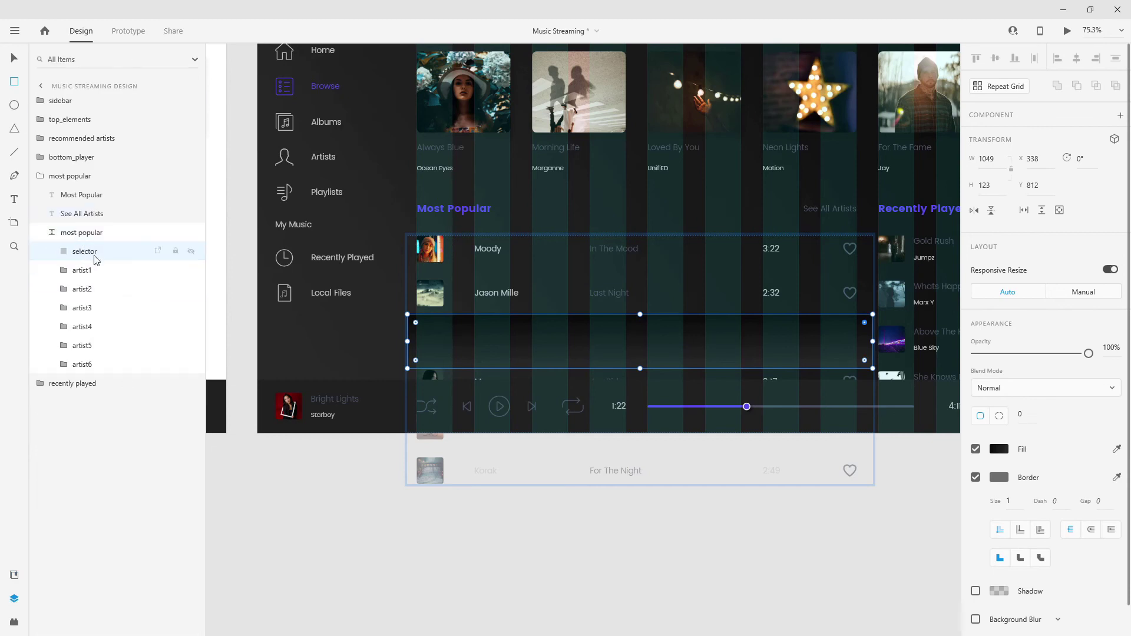
pyautogui.click(65, 307)
pyautogui.moveTo(85, 253); pyautogui.dragTo(94, 402)
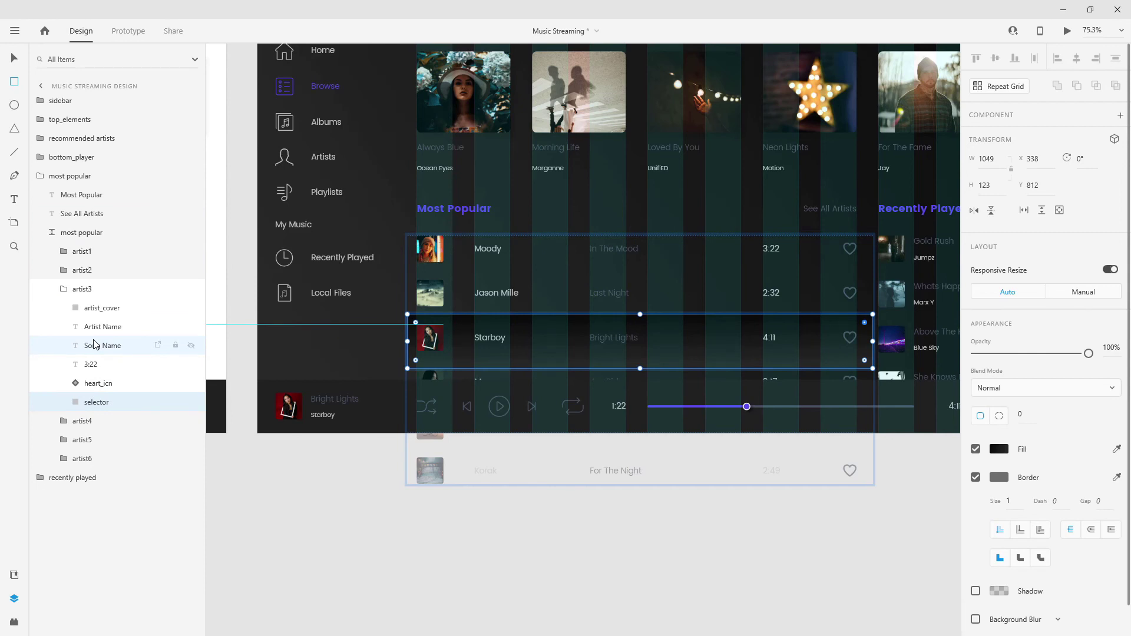
# Set the selector rectangle's width to 1023 and its height to 84.
pyautogui.click(994, 161)
pyautogui.write('10')
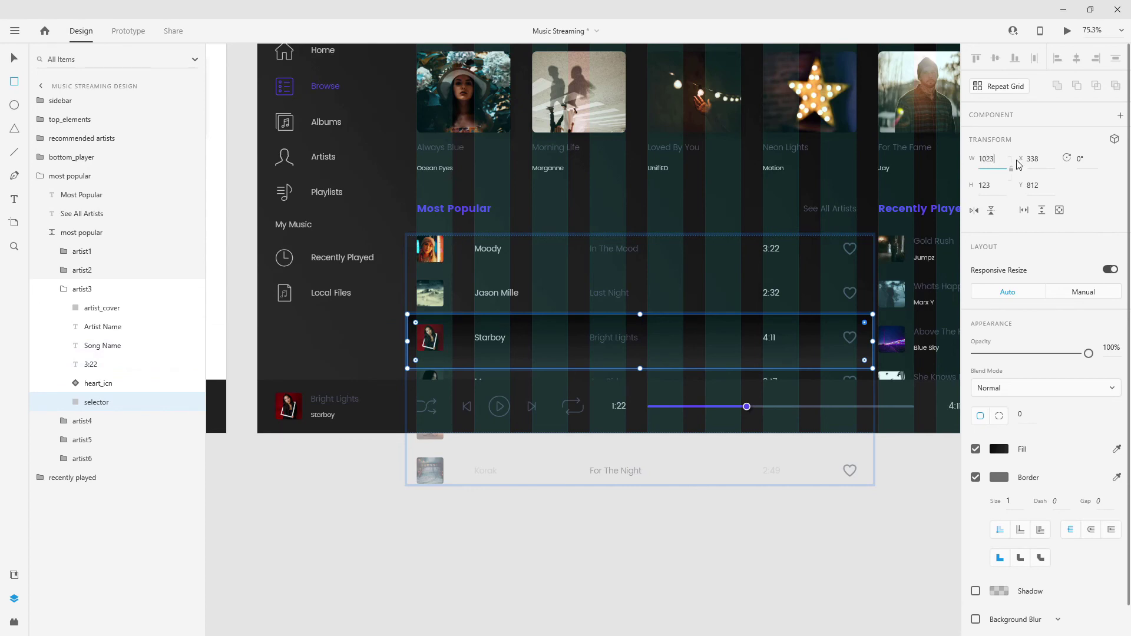
pyautogui.click(984, 183)
pyautogui.write('1')
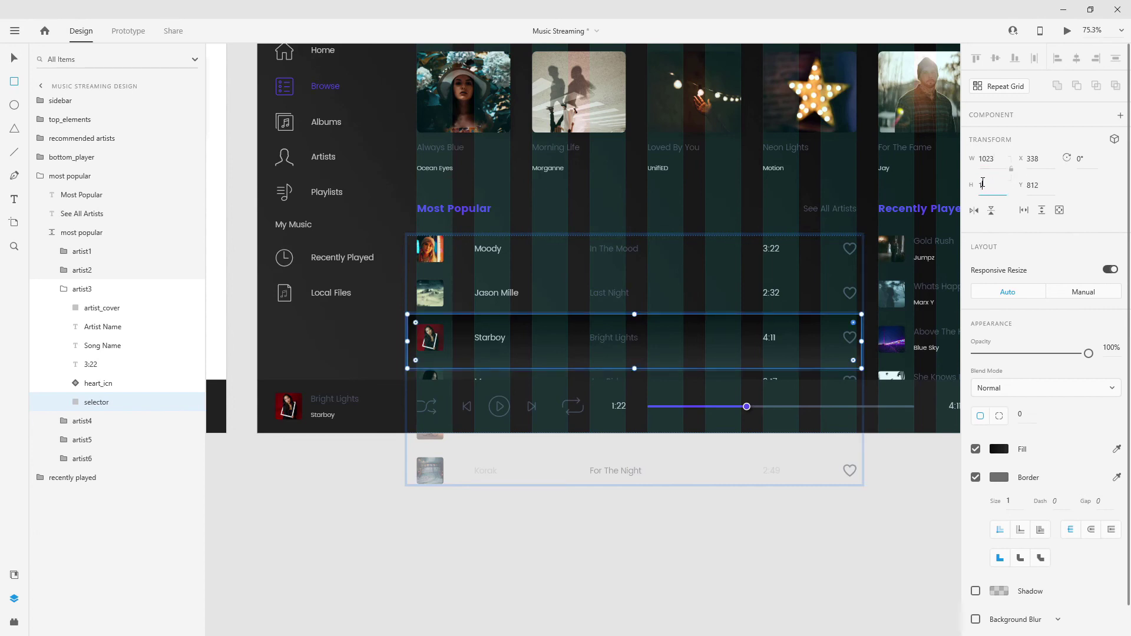
pyautogui.press('Return')
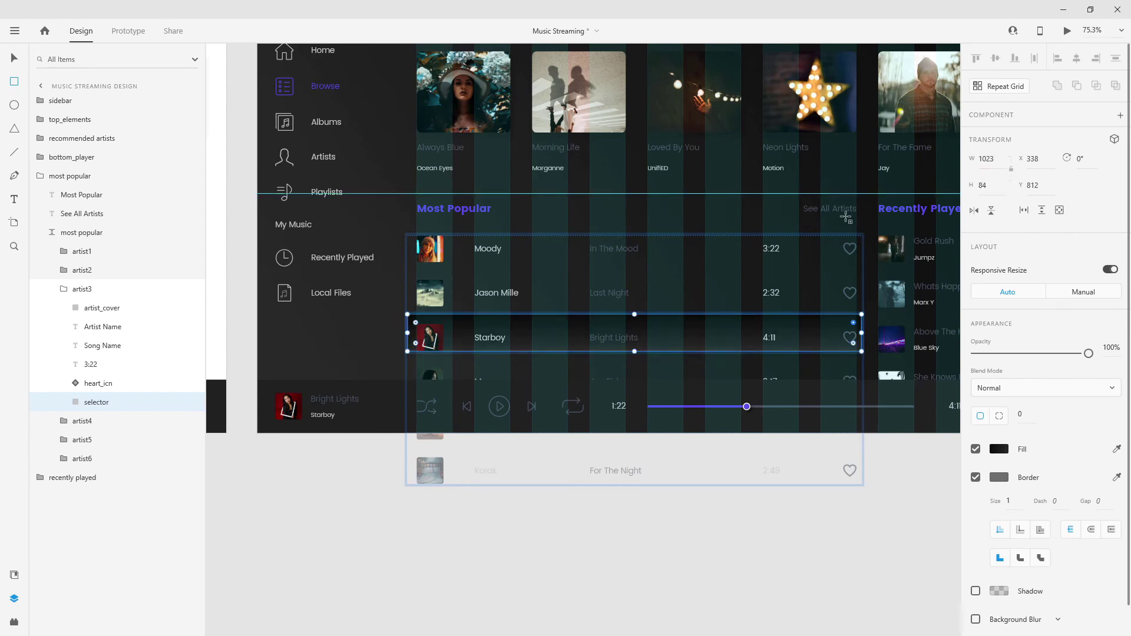
# Move the selector rectangle down to Y 823 so it is vertically centred behind the Starboy row.
pyautogui.click(14, 57)
pyautogui.scroll(3, 531, 311)
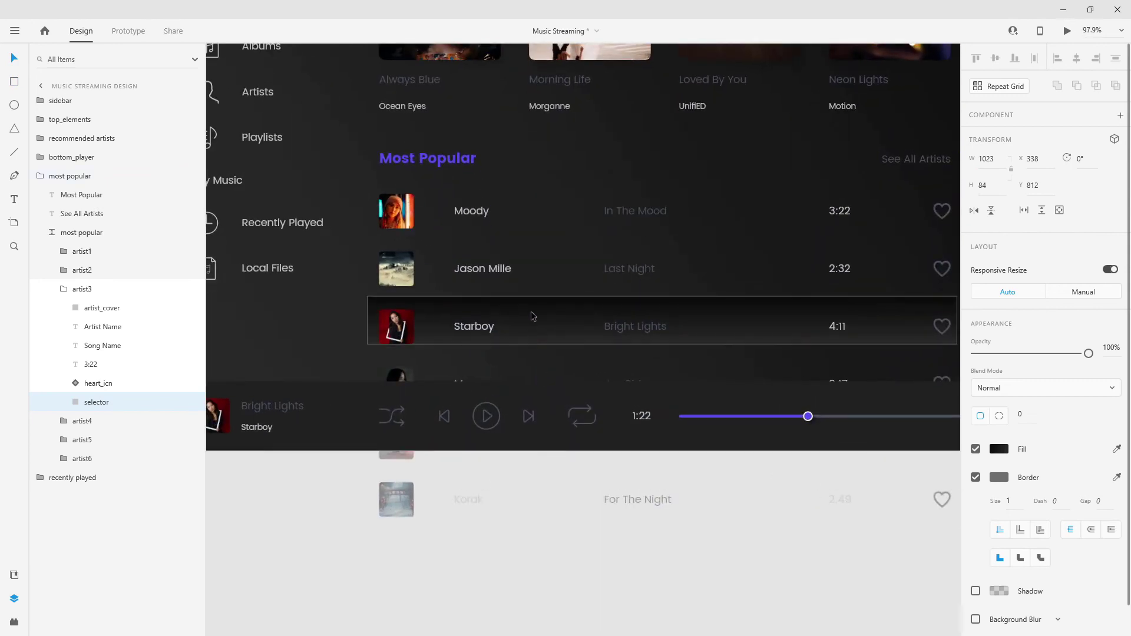
pyautogui.press('Down')
pyautogui.press('Down')
pyautogui.press('Down')
pyautogui.press('Down')
pyautogui.press('Down')
pyautogui.press('Down')
pyautogui.press('Down')
pyautogui.press('Down')
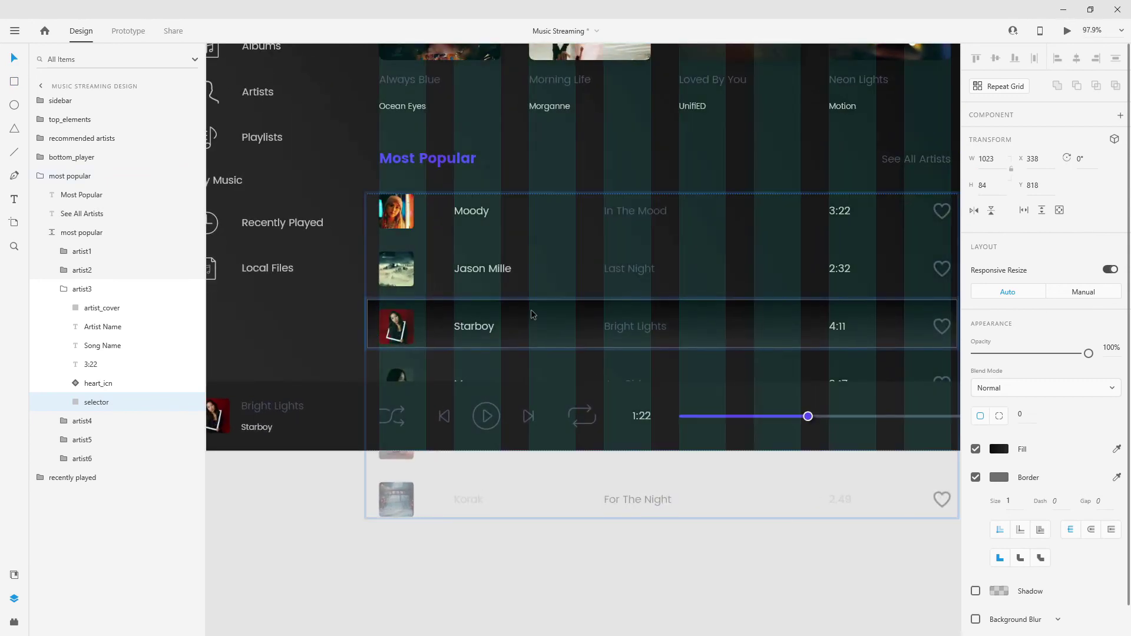
pyautogui.press('Down')
pyautogui.press('Down')
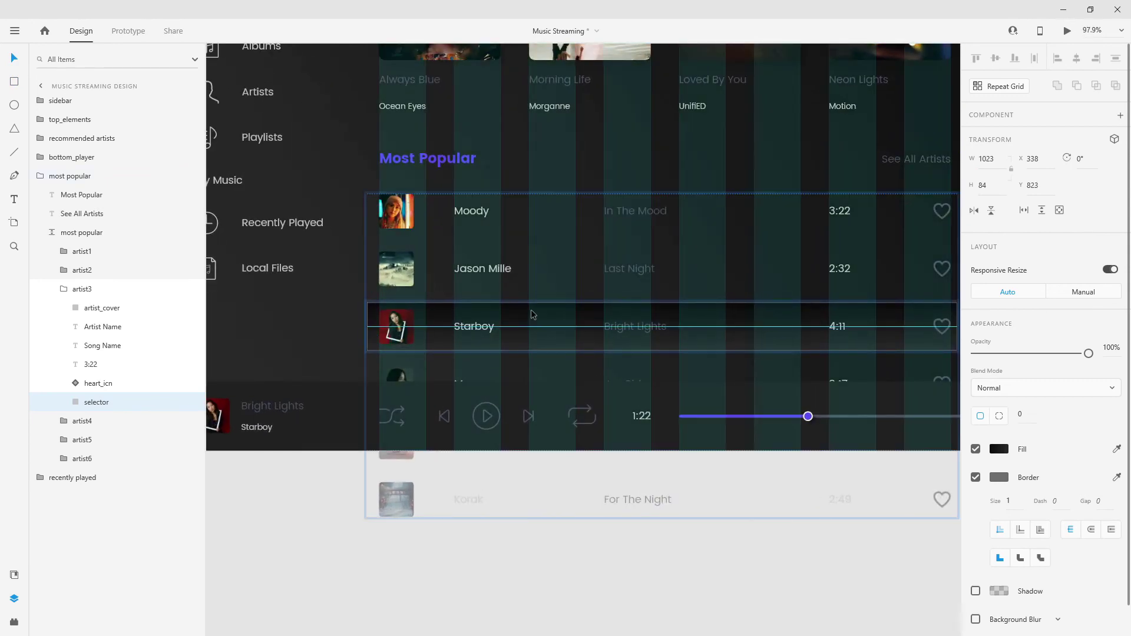
pyautogui.press('alt')
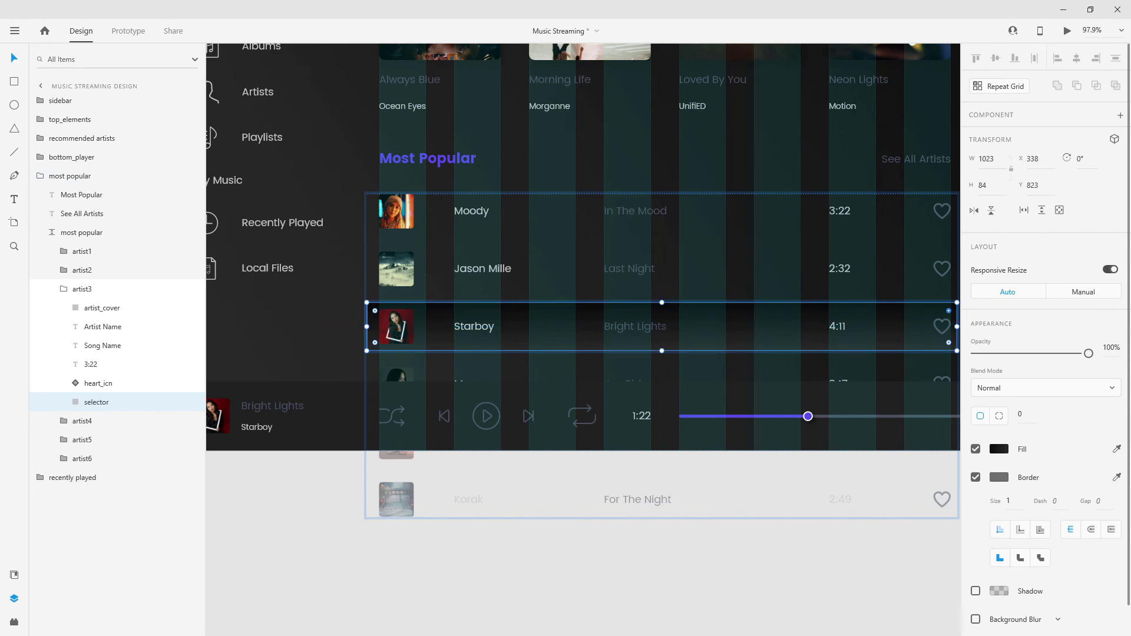
# Set the selector rectangle's corner radius to 10 and remove its border.
pyautogui.click(1025, 413)
pyautogui.press('Return')
pyautogui.click(975, 477)
# Give the selector rectangle a #000000 shadow with X offset 10, Y offset 10, blur 50 and 30% opacity.
pyautogui.click(975, 505)
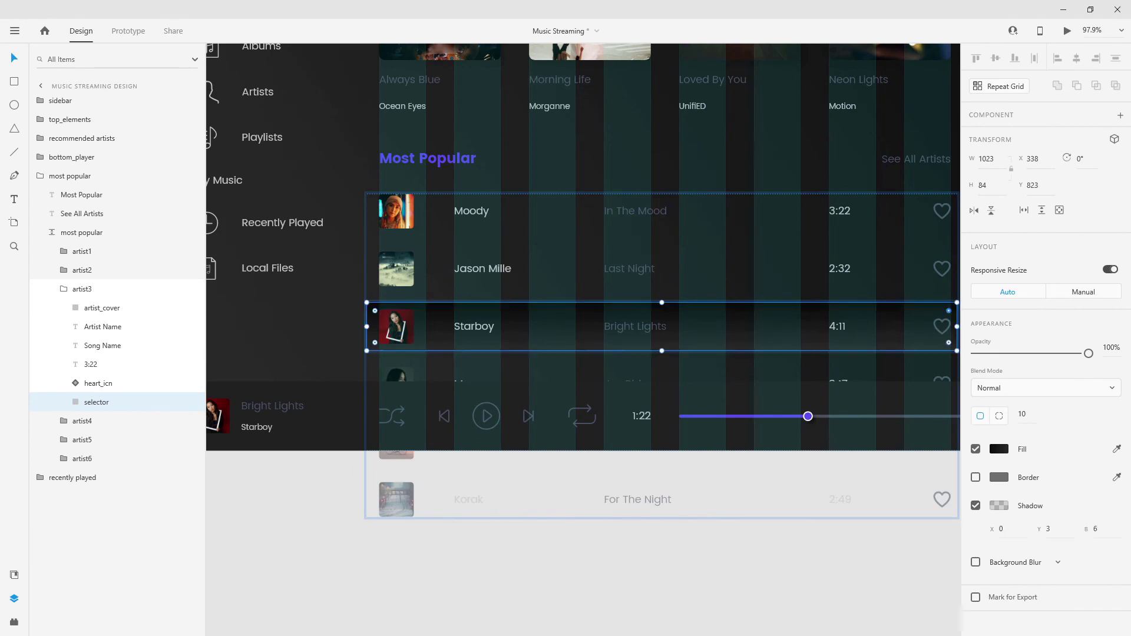
pyautogui.click(1019, 526)
pyautogui.press('Tab')
pyautogui.write('10')
pyautogui.press('Tab')
pyautogui.write('50')
pyautogui.press('Return')
pyautogui.click(1000, 508)
pyautogui.click(933, 546)
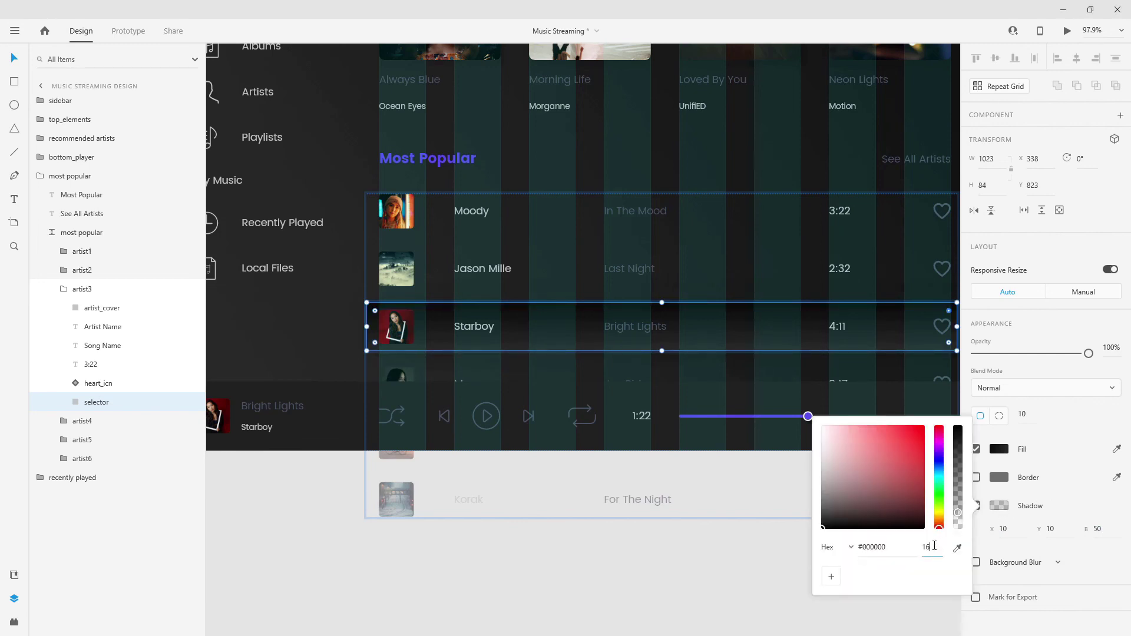
pyautogui.press('Return')
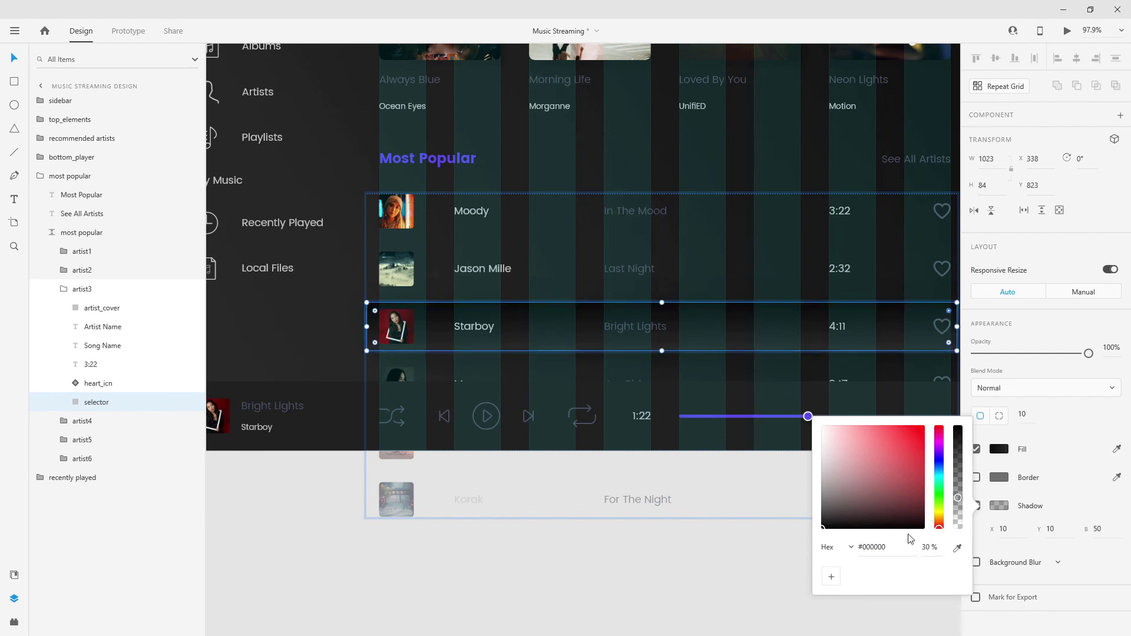
# Redirect the selector's linear gradient fill to run from its lower-left corner to beyond its right end, past the Recently Played column.
pyautogui.click(1003, 455)
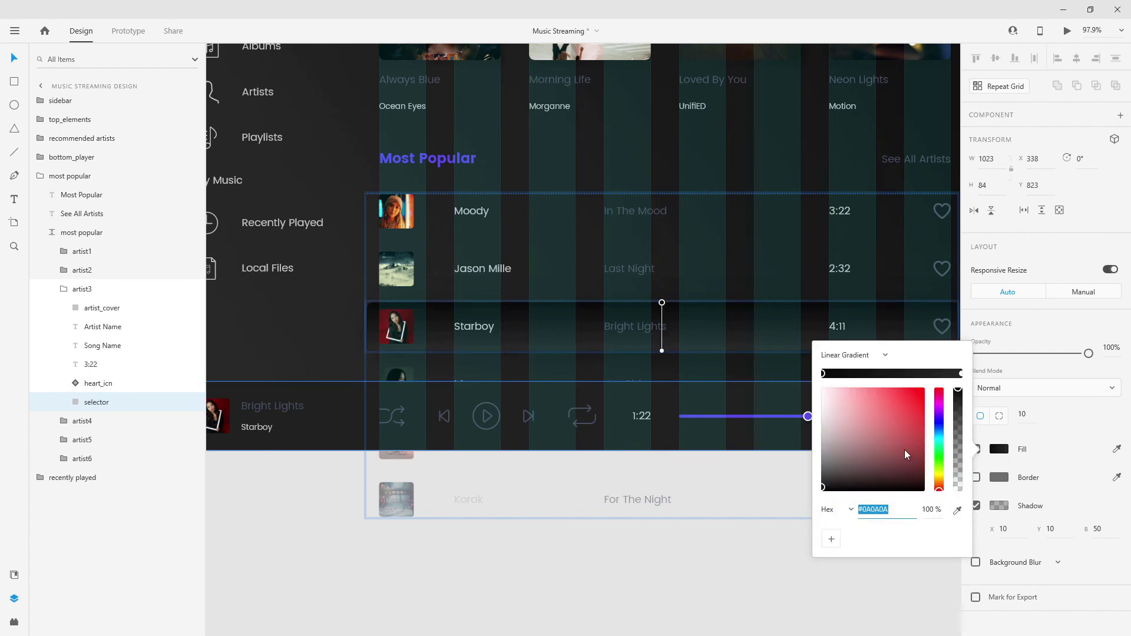
pyautogui.moveTo(662, 352); pyautogui.dragTo(375, 352)
pyautogui.scroll(-5, 374, 352)
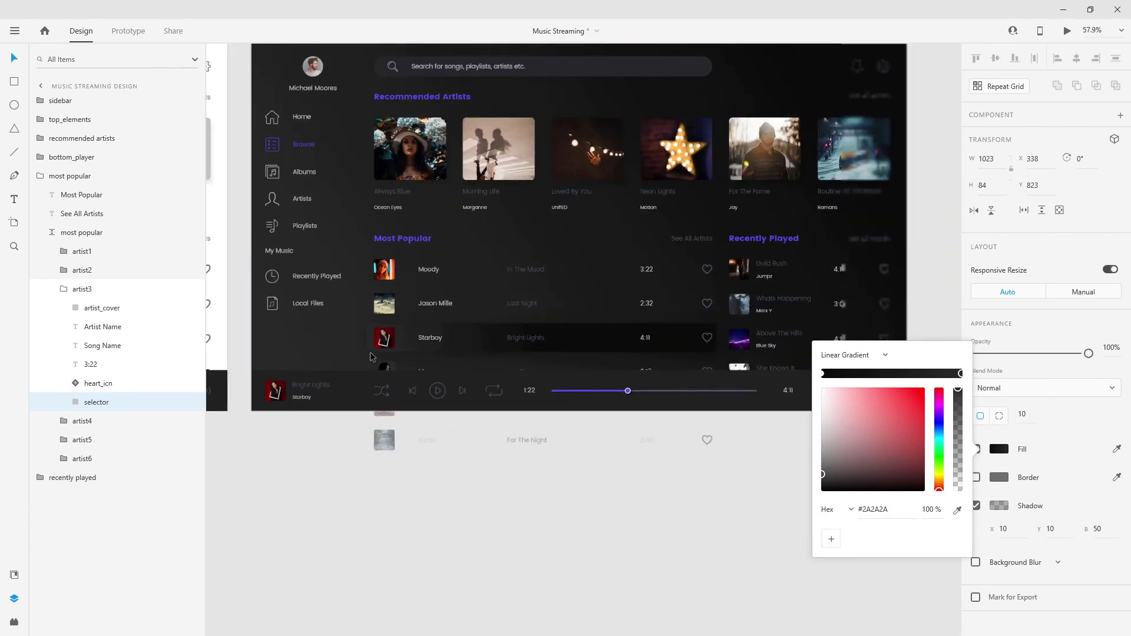
pyautogui.moveTo(541, 324); pyautogui.dragTo(713, 330)
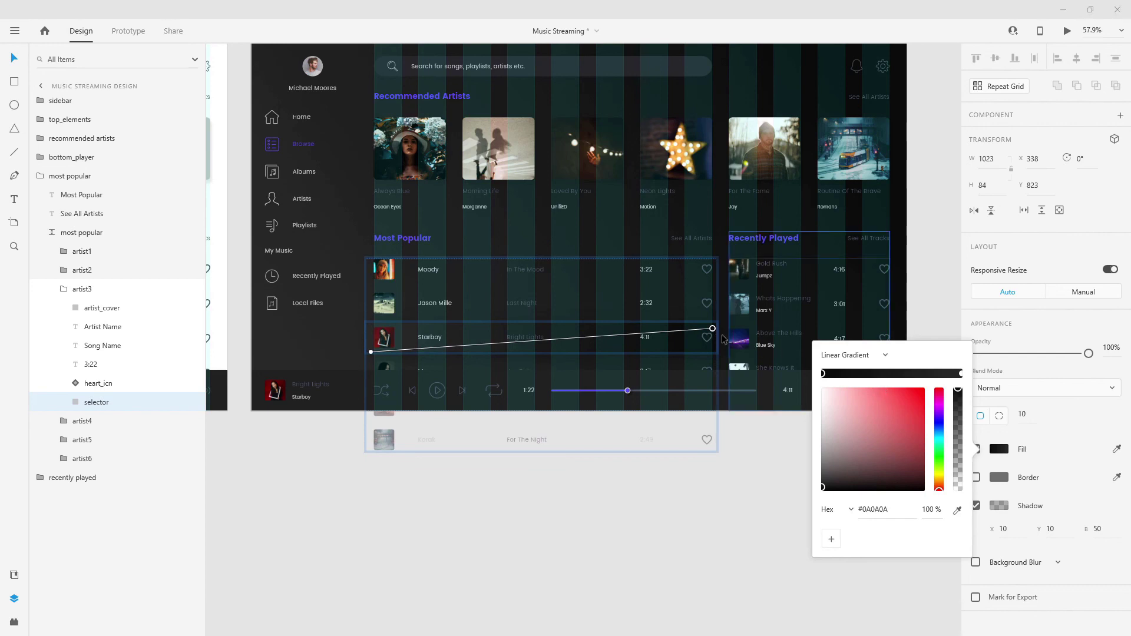
pyautogui.moveTo(712, 328); pyautogui.dragTo(887, 320)
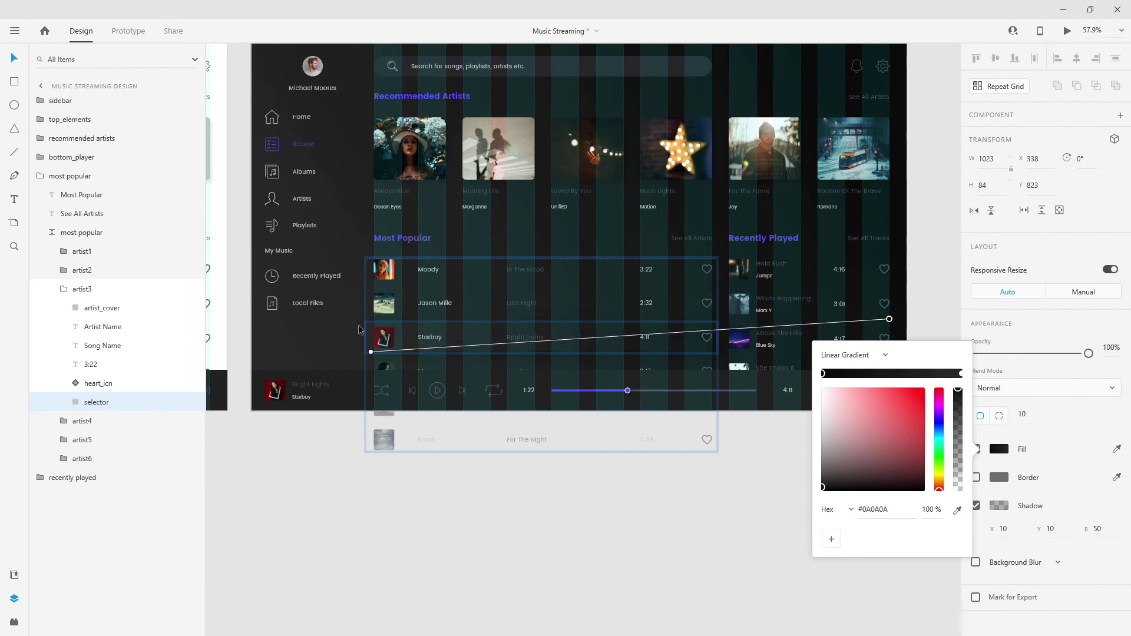
# Hide the layout grid of the Music Streaming Design artboard, preview the design and close the preview.
pyautogui.scroll(2, 326, 145)
pyautogui.click(294, 87)
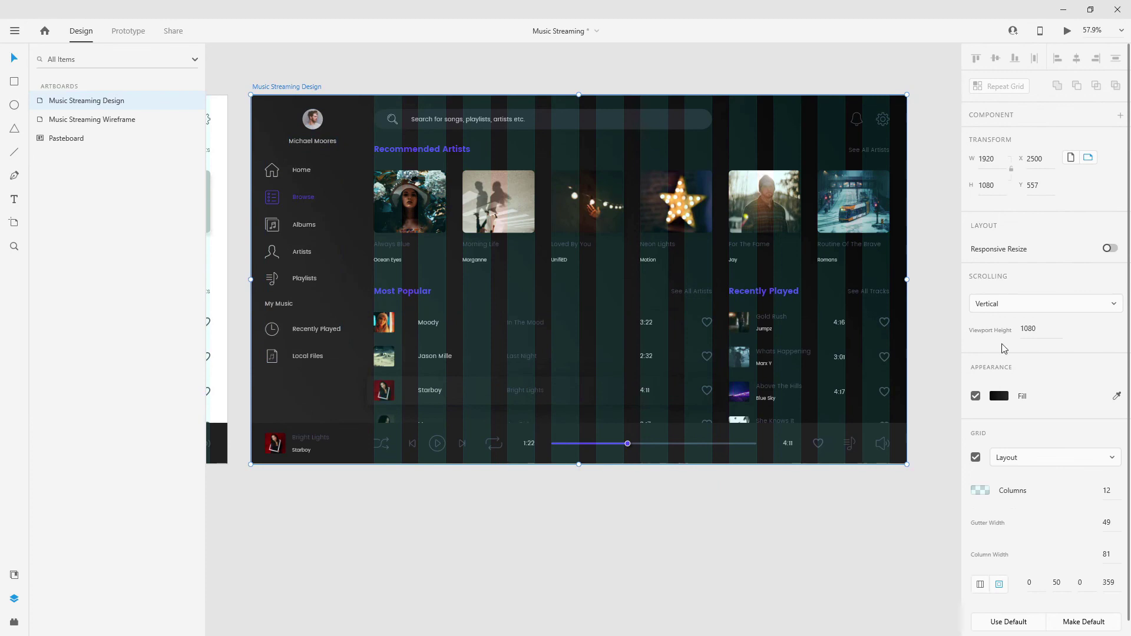
pyautogui.click(975, 457)
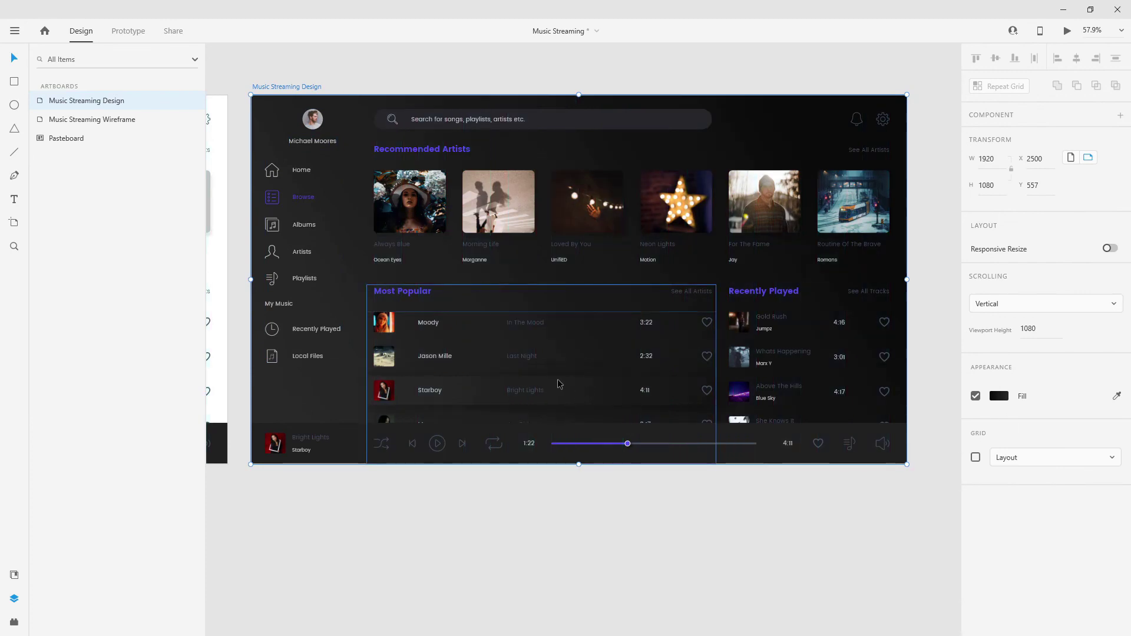
pyautogui.click(1071, 37)
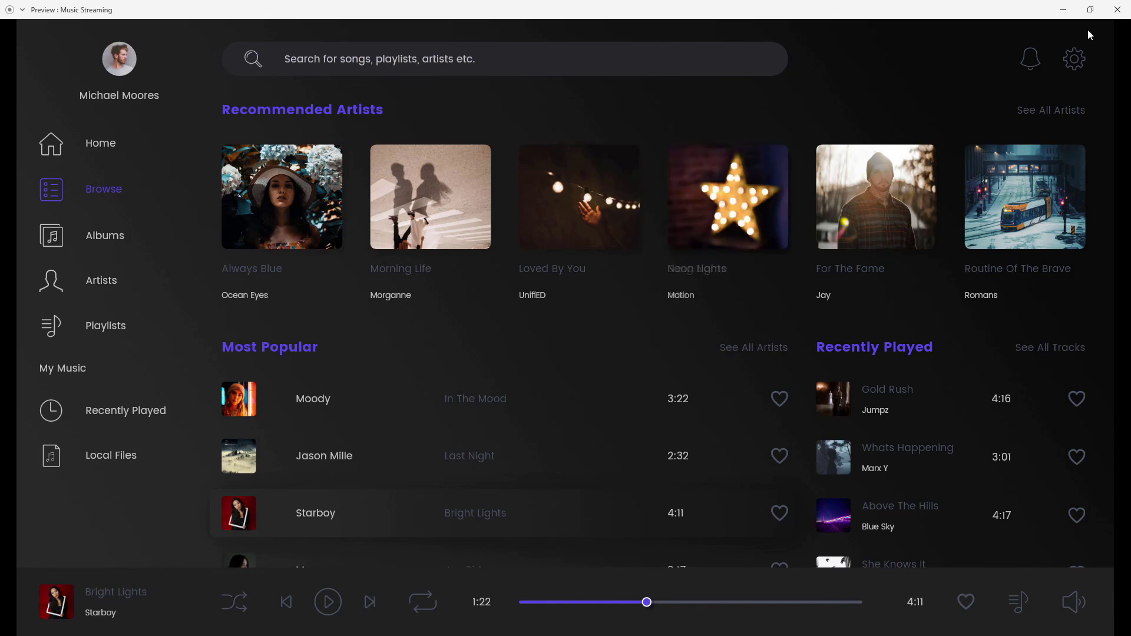
pyautogui.click(1117, 10)
# Show the layout grid on the Music Streaming Design artboard again.
pyautogui.scroll(5, 392, 400)
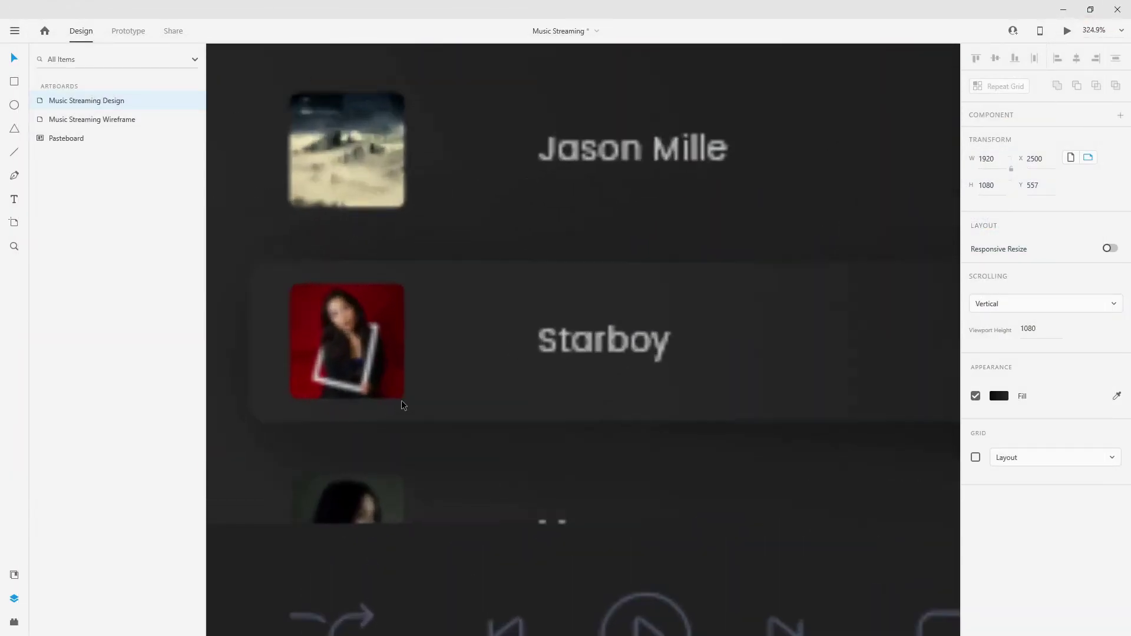
pyautogui.click(452, 341)
pyautogui.doubleClick(451, 335)
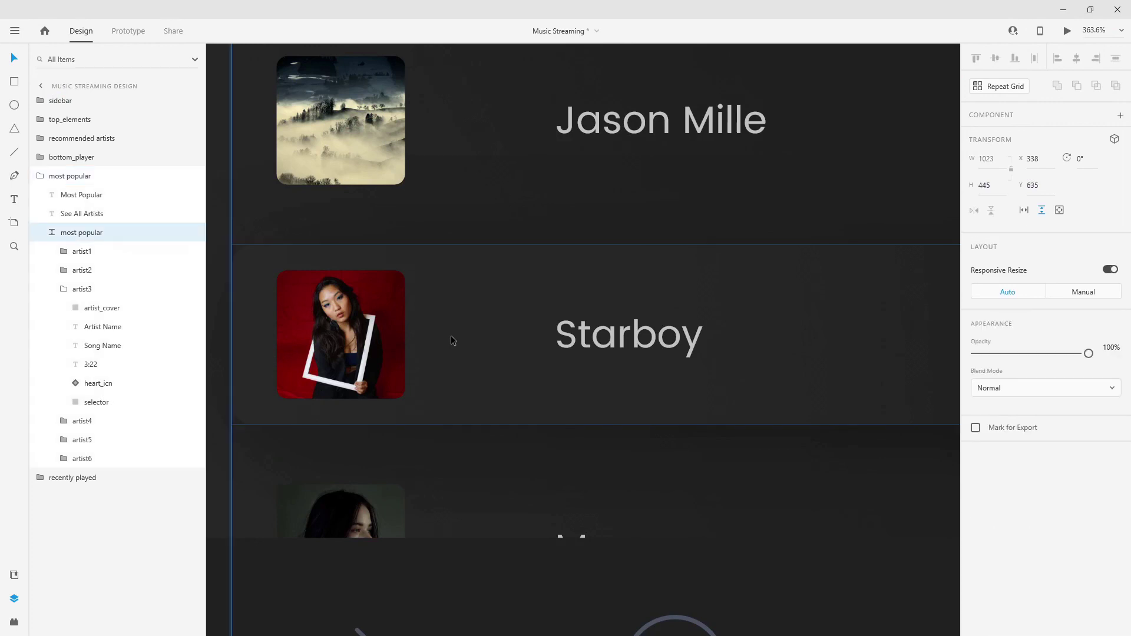
pyautogui.scroll(-5, 447, 341)
pyautogui.scroll(-3, 465, 355)
pyautogui.click(375, 115)
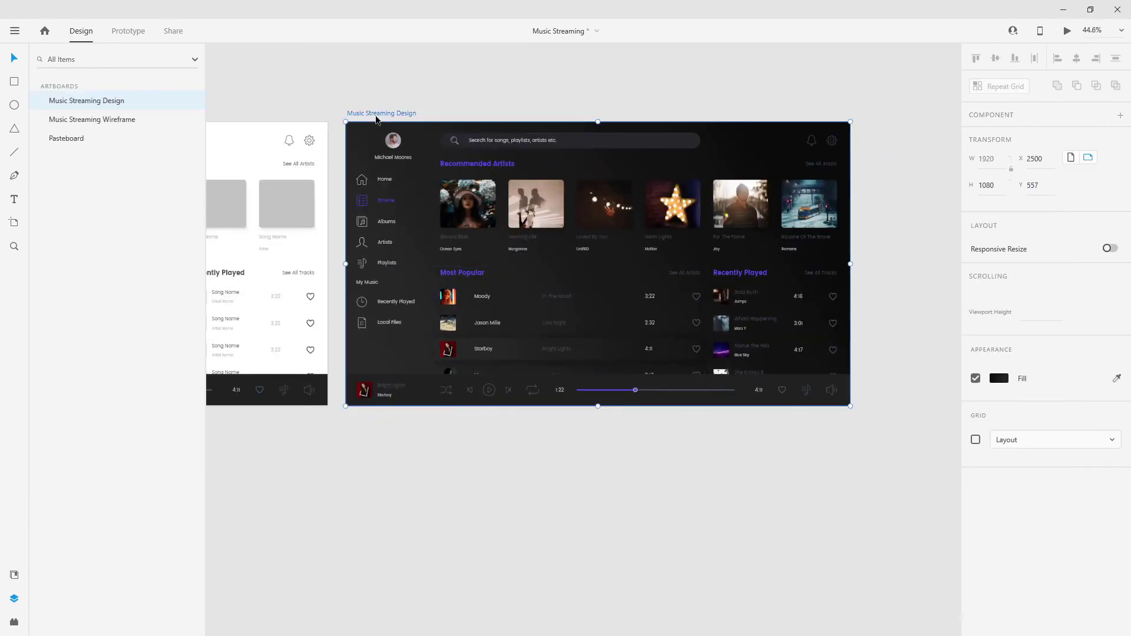
pyautogui.click(975, 457)
# Select the selector rectangle and measure its spacing to the Starboy cover image.
pyautogui.scroll(8, 449, 353)
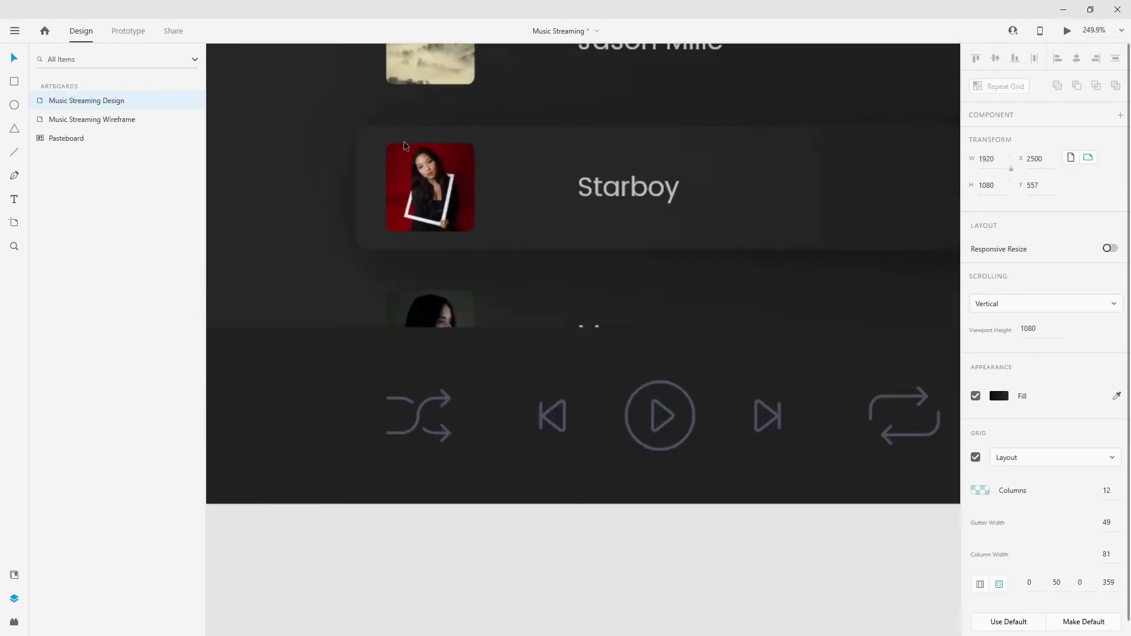
pyautogui.doubleClick(326, 188)
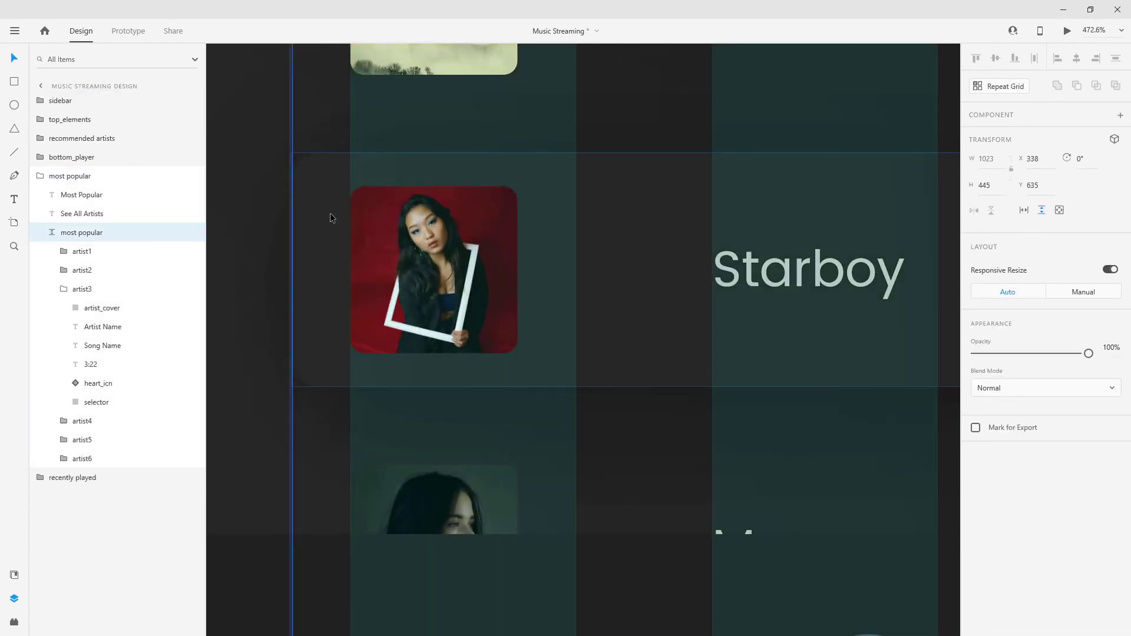
pyautogui.press('alt')
pyautogui.click(100, 402)
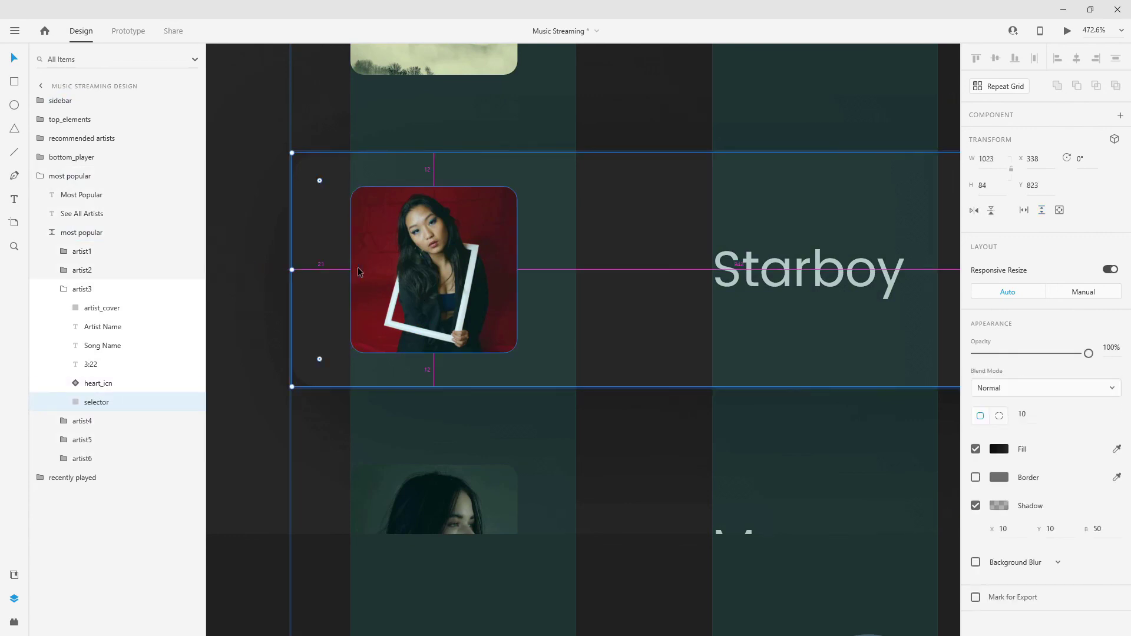
# Move the selector rectangle 5 px right to X 343 and measure its spacing to the Starboy row's heart icon.
pyautogui.press('Right')
pyautogui.press('Right')
pyautogui.press('Right')
pyautogui.press('Right')
pyautogui.press('Right')
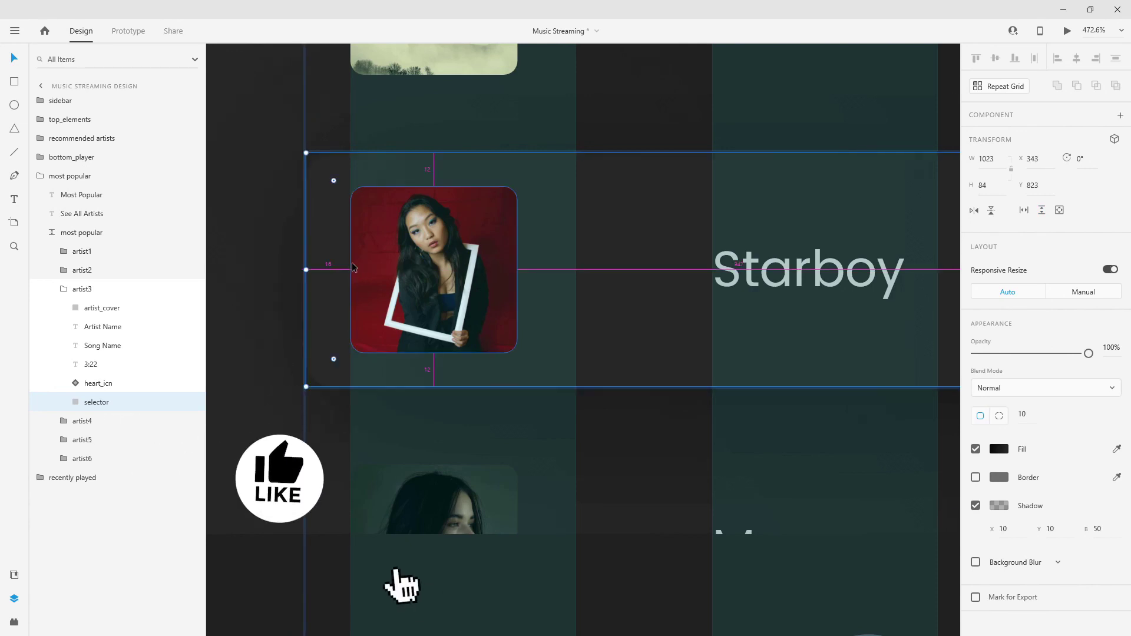
pyautogui.hotkey('ctrl', '0')
pyautogui.scroll(10, 497, 276)
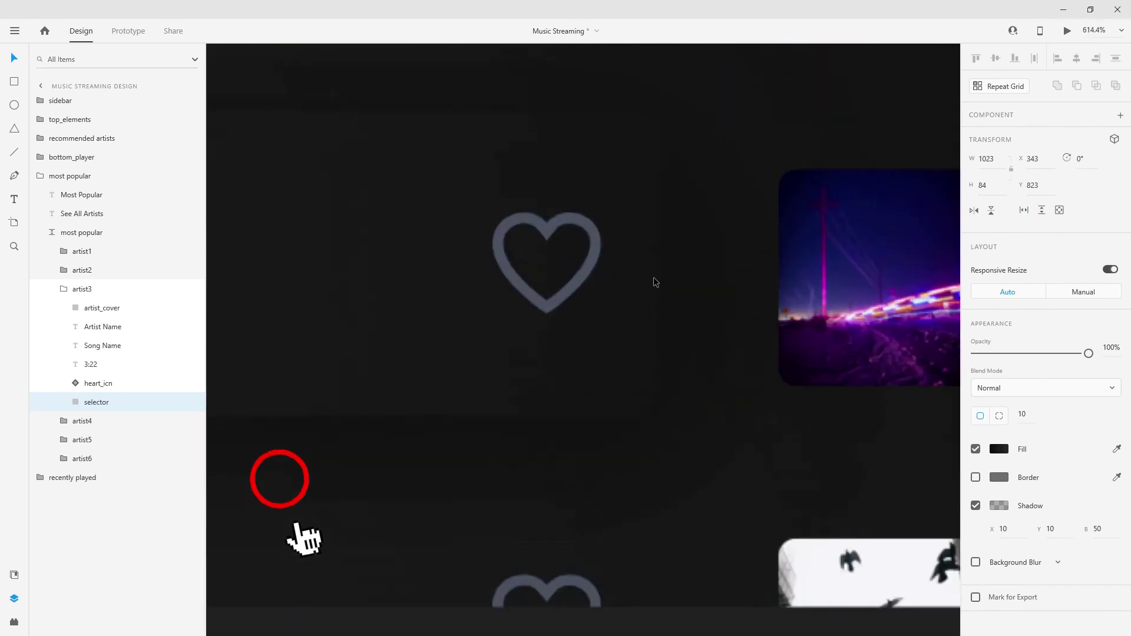
pyautogui.press('alt')
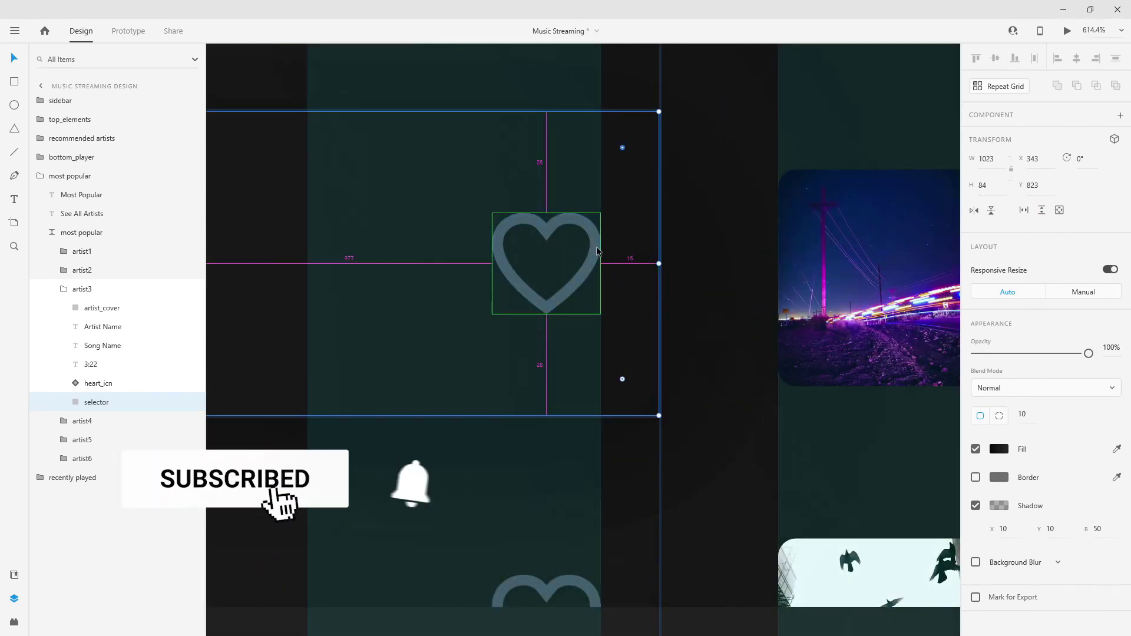
pyautogui.hotkey('ctrl', '0')
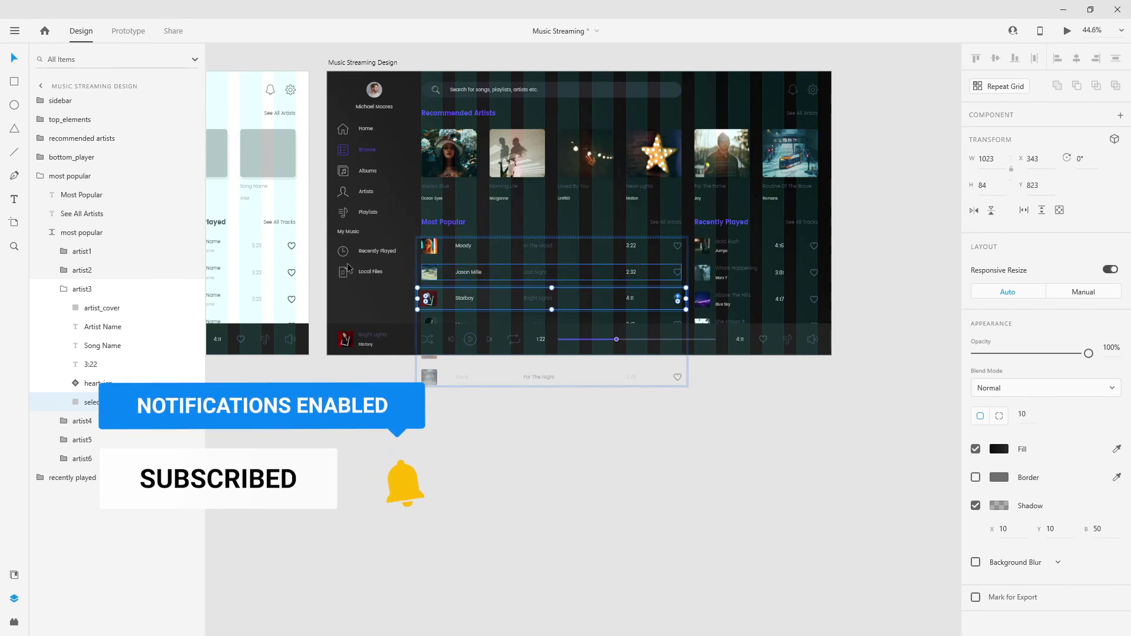
# Deselect the selector, select the Music Streaming Design artboard and open its preview in a maximized window.
pyautogui.press('Escape')
pyautogui.press('Escape')
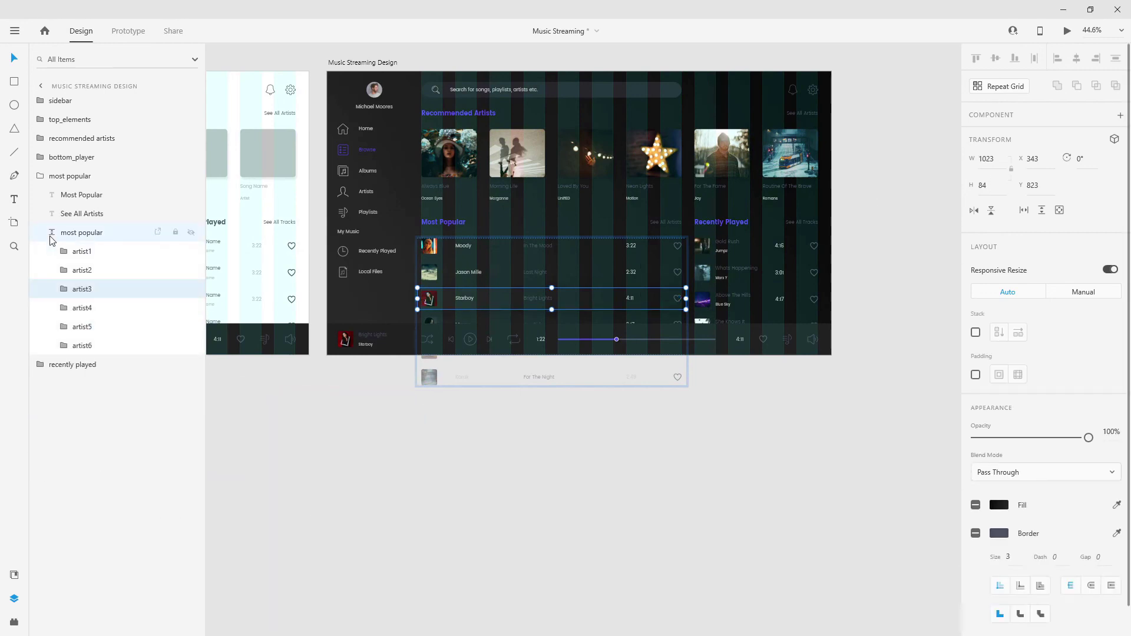
pyautogui.press('Escape')
pyautogui.click(376, 64)
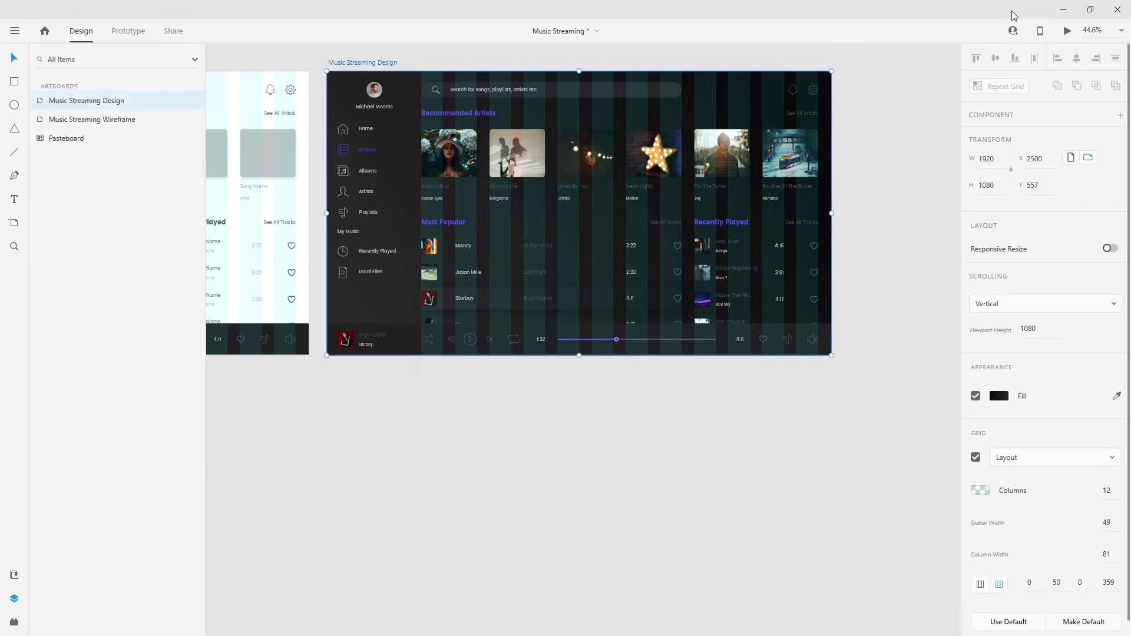
pyautogui.click(1067, 30)
pyautogui.click(1083, 20)
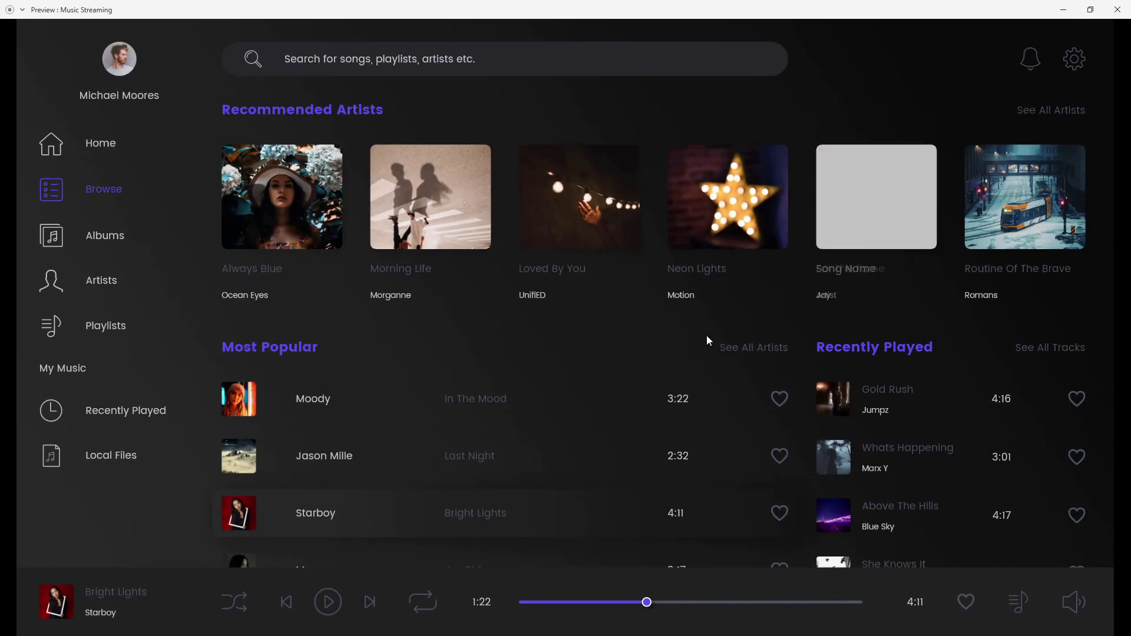
# Test the vertical scrolling of the Most Popular list in the preview, checking the highlighted Starboy row and the fixed surroundings.
pyautogui.scroll(-1, 553, 401)
pyautogui.scroll(1, 553, 404)
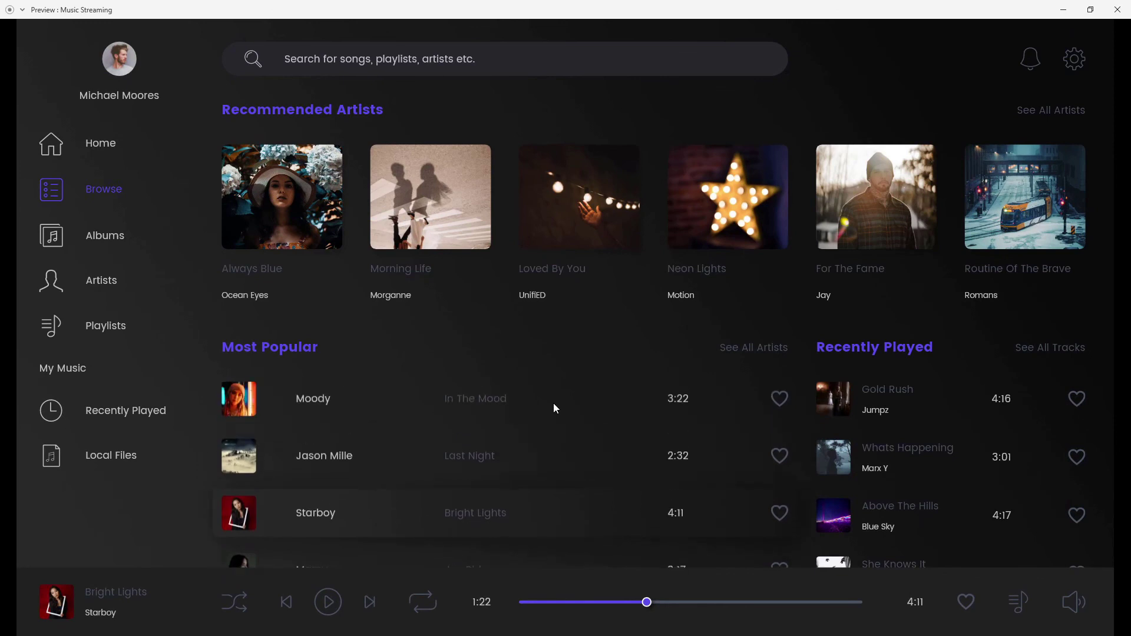
pyautogui.scroll(-1, 368, 523)
pyautogui.scroll(1, 368, 523)
pyautogui.scroll(-1, 368, 523)
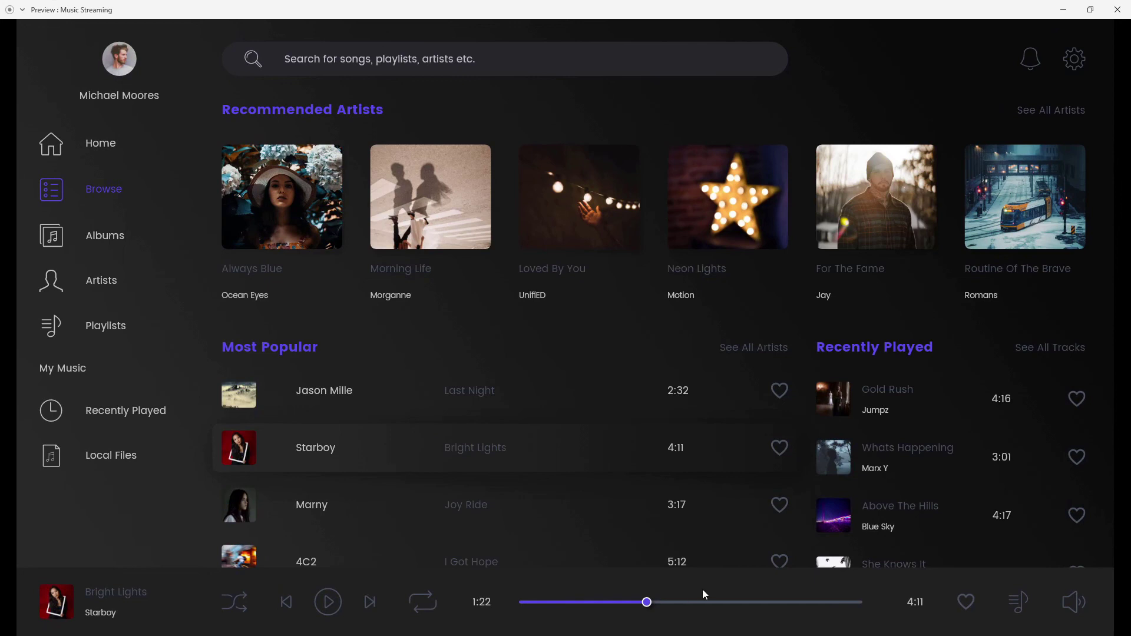
pyautogui.scroll(-2, 977, 437)
pyautogui.scroll(1, 978, 439)
pyautogui.scroll(1, 330, 459)
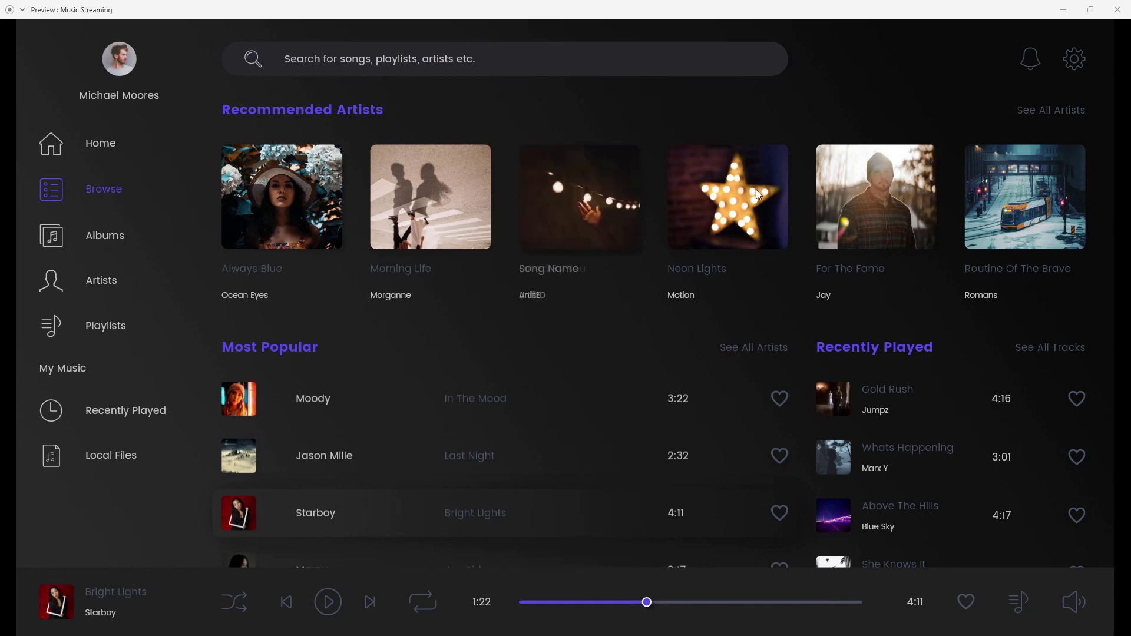
pyautogui.scroll(-1, 892, 408)
pyautogui.scroll(1, 892, 415)
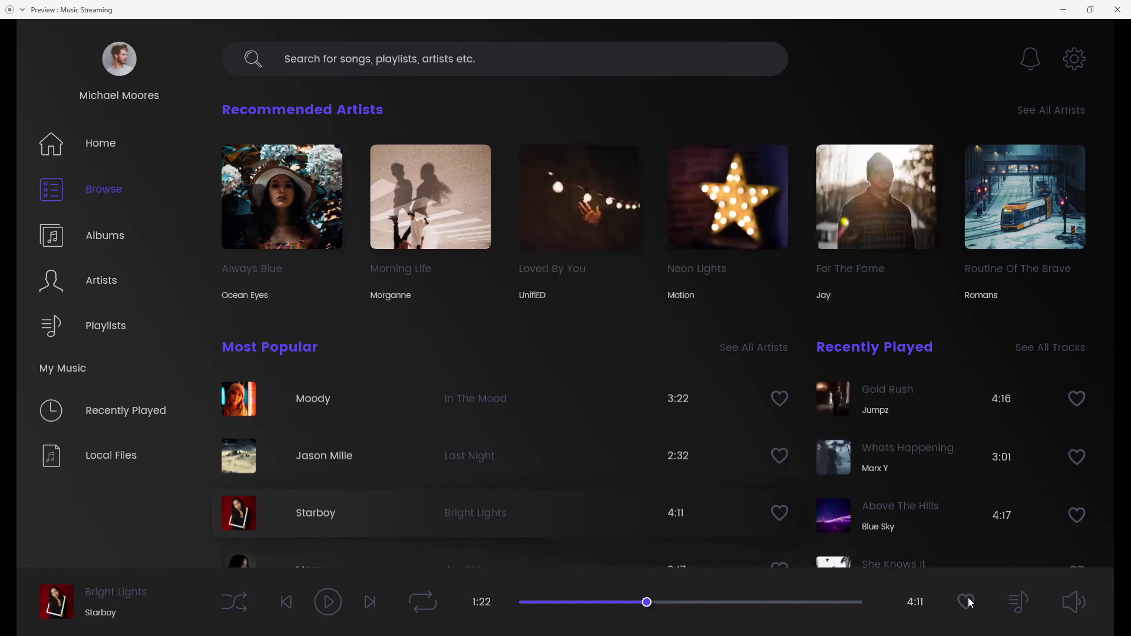